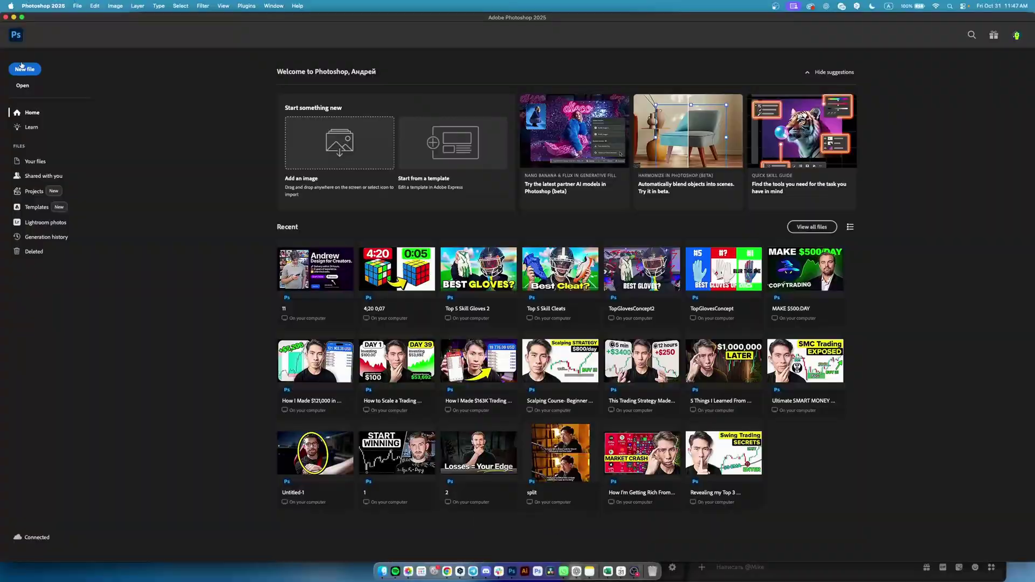
Create a new 1920 x 1080 px document at 72 ppi and inspect the facial detail of the placed portrait photo
{"action": "left_click", "coordinate": [23, 67]}
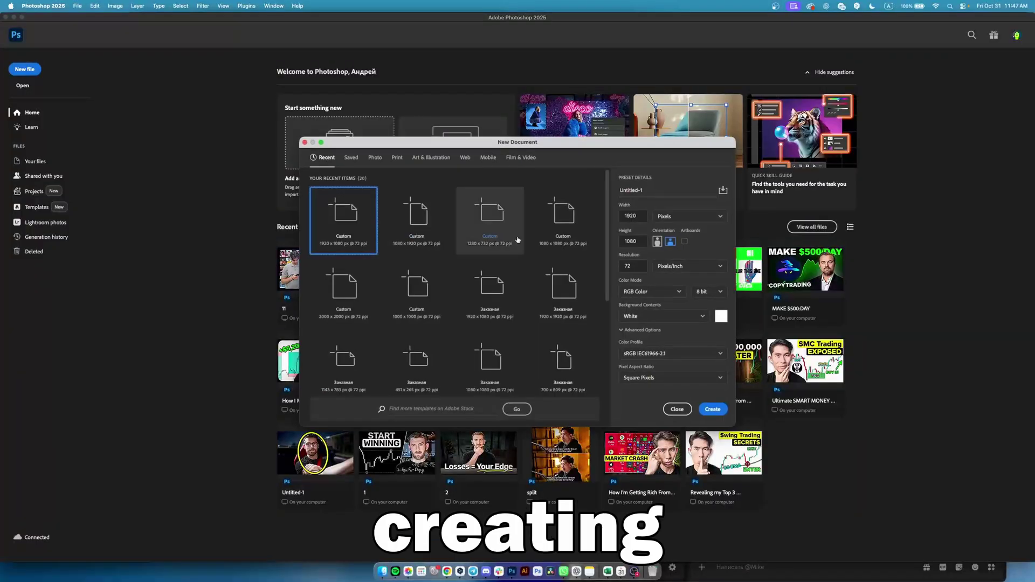
{"action": "left_click_drag", "start_coordinate": [684, 162], "coordinate": [544, 235]}
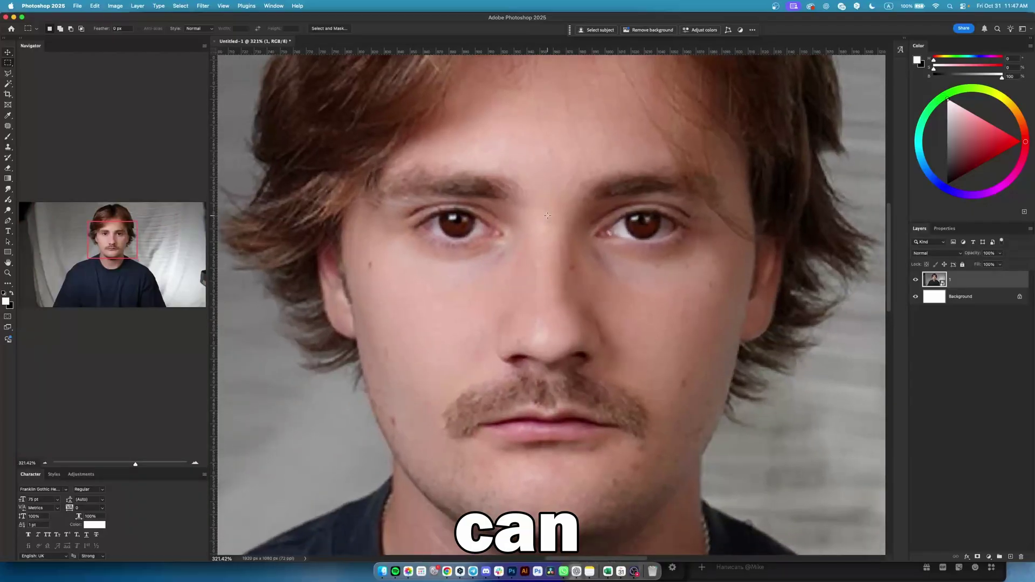
{"action": "scroll", "coordinate": [486, 214], "scroll_direction": "up", "scroll_amount": 3}
{"action": "scroll", "coordinate": [486, 213], "scroll_direction": "down", "scroll_amount": 2}
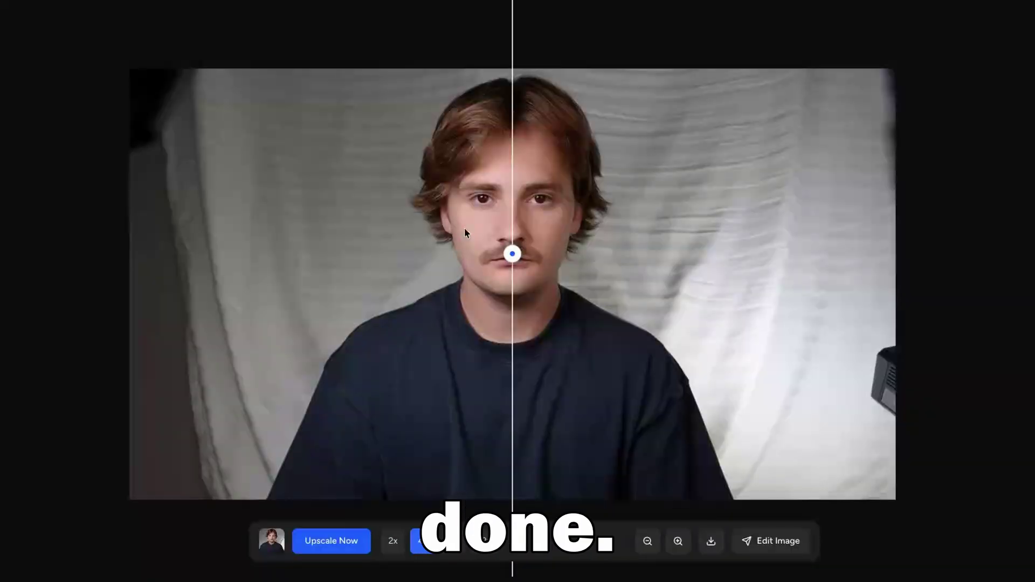
Switch to the image upscaler and compare the face before and after upscaling with the comparison slider
{"action": "scroll", "coordinate": [512, 211], "scroll_direction": "up", "scroll_amount": 5}
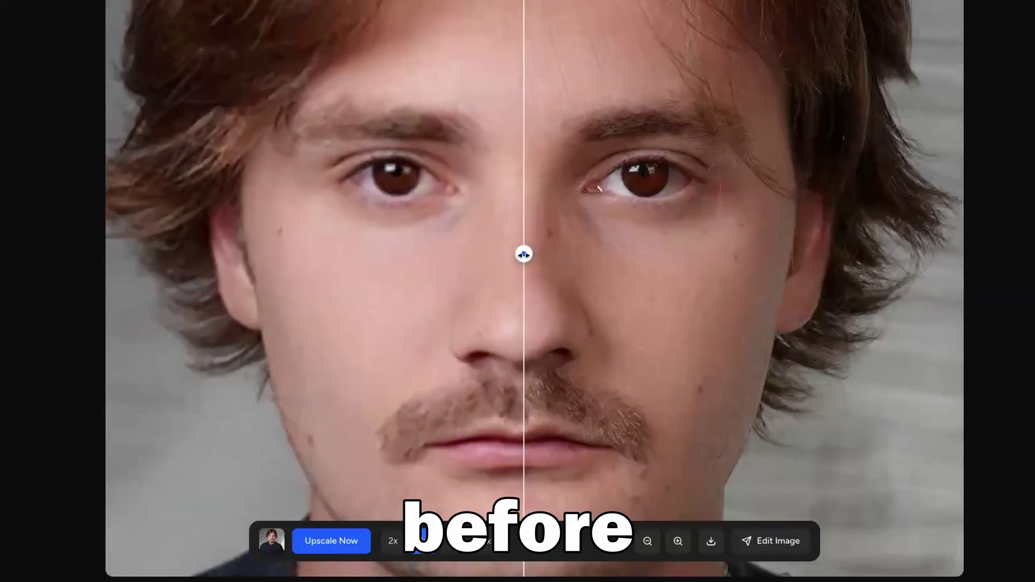
{"action": "left_click_drag", "start_coordinate": [524, 255], "coordinate": [179, 272]}
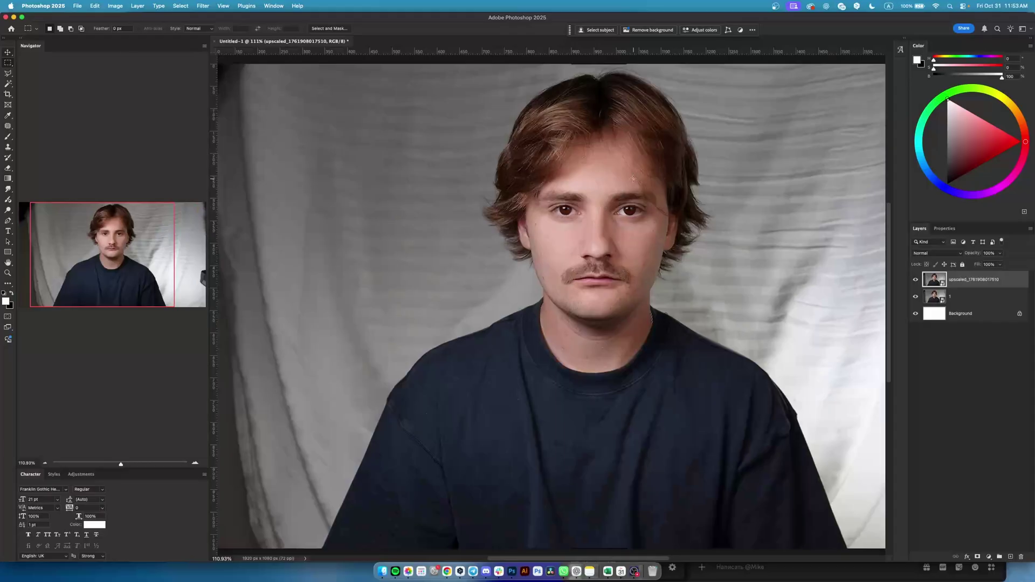
Delete the original photo layer named 1 and select the upscaled portrait layer
{"action": "key", "text": "super+plus"}
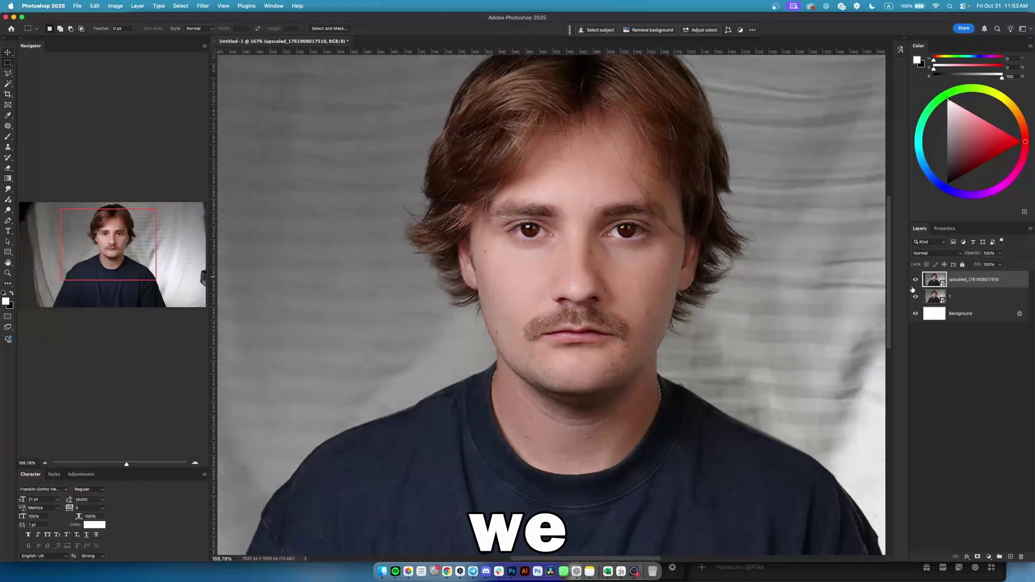
{"action": "left_click", "coordinate": [954, 301]}
{"action": "key", "text": "Delete"}
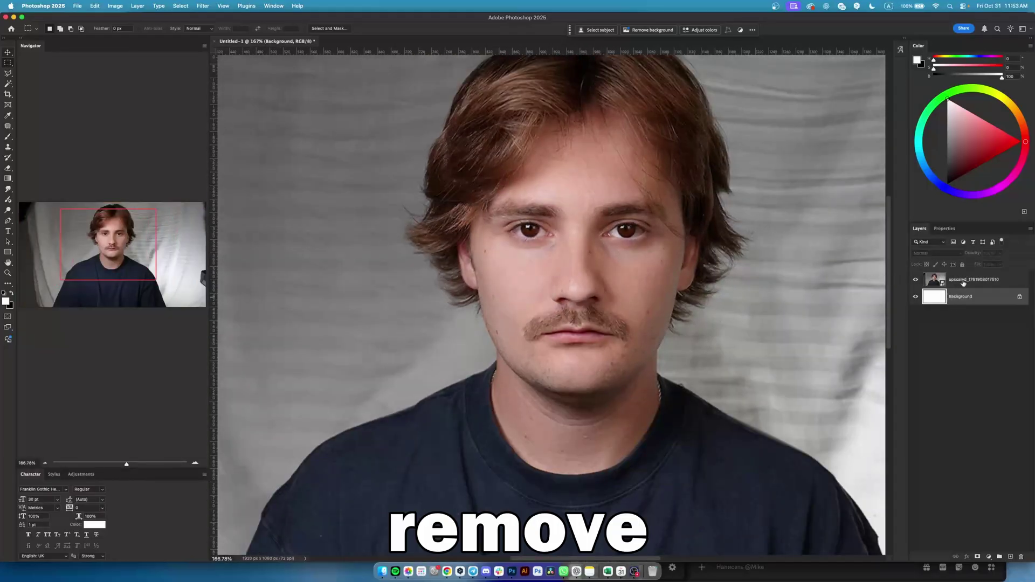
{"action": "left_click", "coordinate": [963, 284]}
Start a Pen tool path at the lower edge of the left sleeve and trace along the shoulder towards the neck
{"action": "scroll", "coordinate": [662, 291], "scroll_direction": "down", "scroll_amount": 3}
{"action": "left_click_drag", "start_coordinate": [638, 241], "coordinate": [643, 233]}
{"action": "key", "text": "super+minus"}
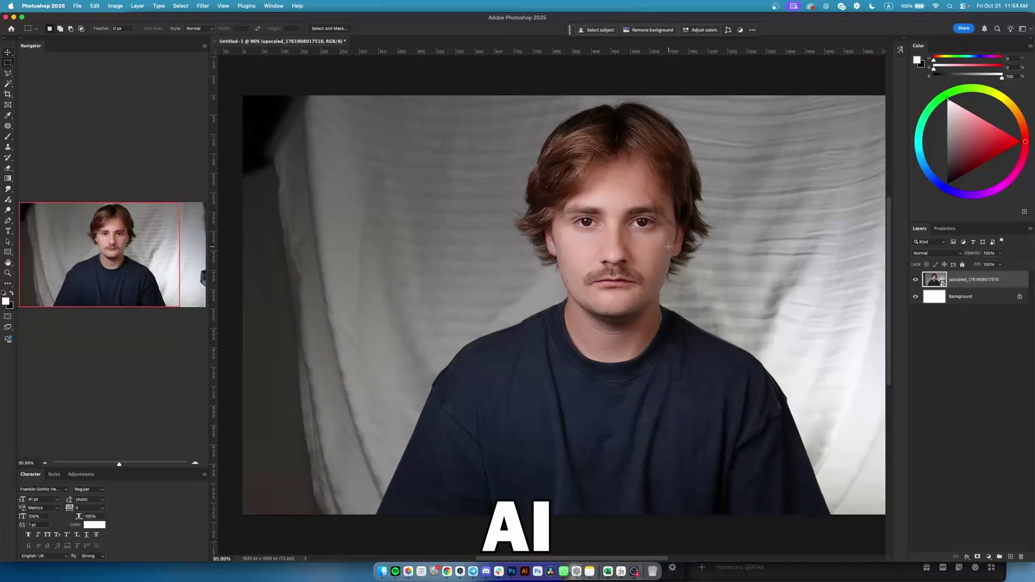
{"action": "left_click_drag", "start_coordinate": [669, 247], "coordinate": [649, 243]}
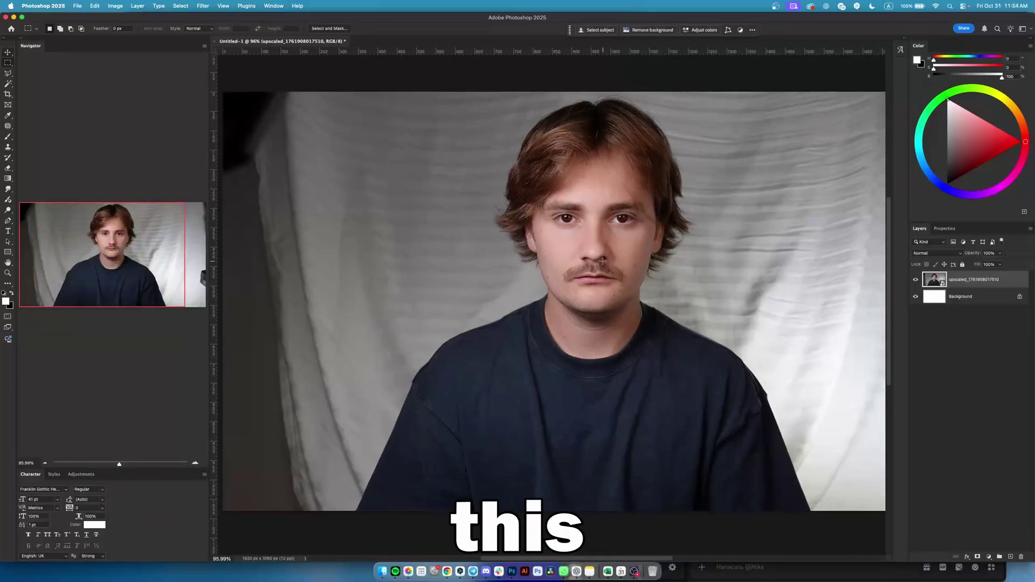
{"action": "left_click", "coordinate": [9, 222]}
{"action": "left_click", "coordinate": [210, 29]}
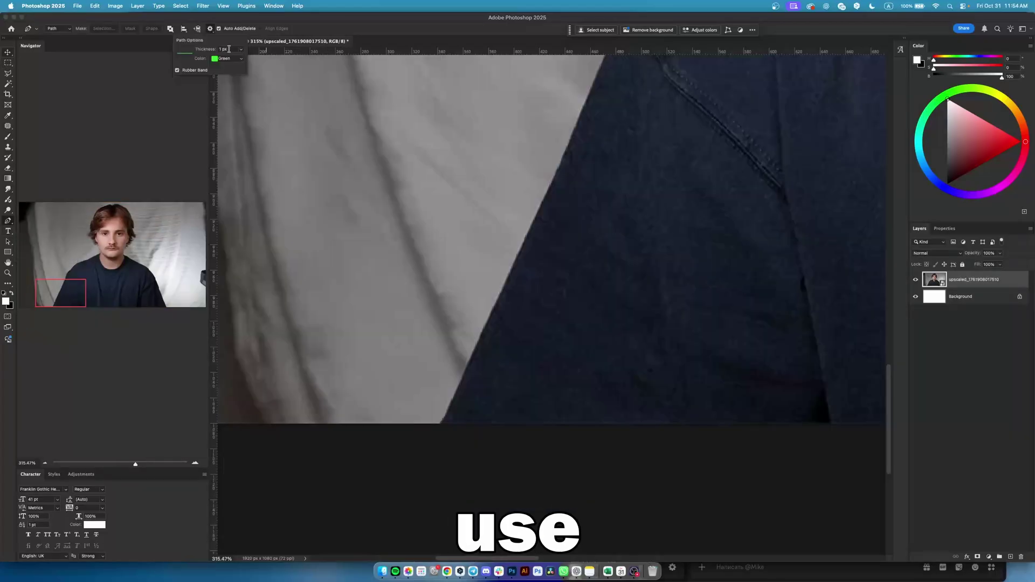
{"action": "left_click", "coordinate": [434, 434]}
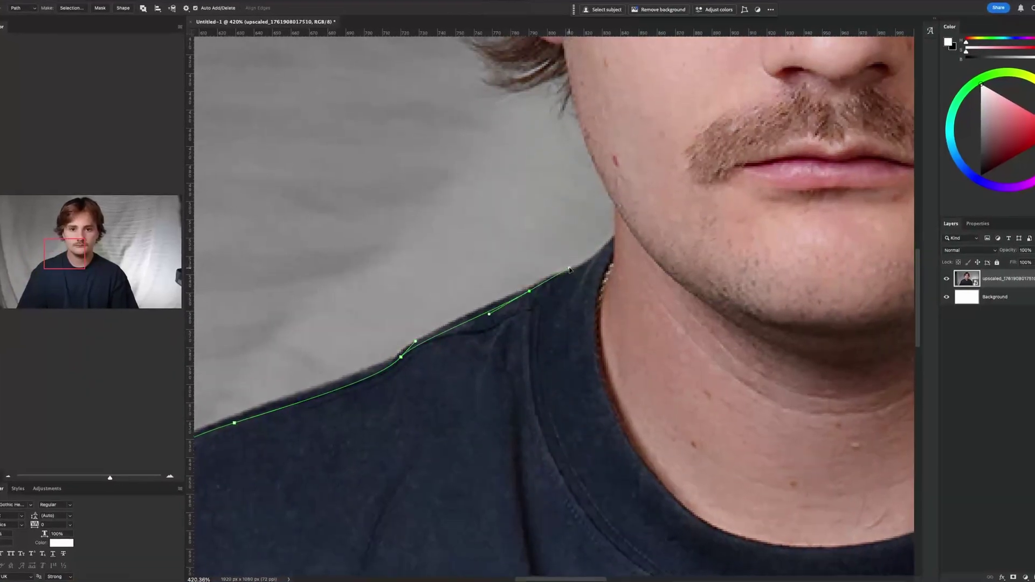
{"action": "scroll", "coordinate": [569, 269], "scroll_direction": "up", "scroll_amount": 10}
{"action": "left_click_drag", "start_coordinate": [404, 372], "coordinate": [367, 280]}
{"action": "left_click_drag", "start_coordinate": [386, 215], "coordinate": [431, 169]}
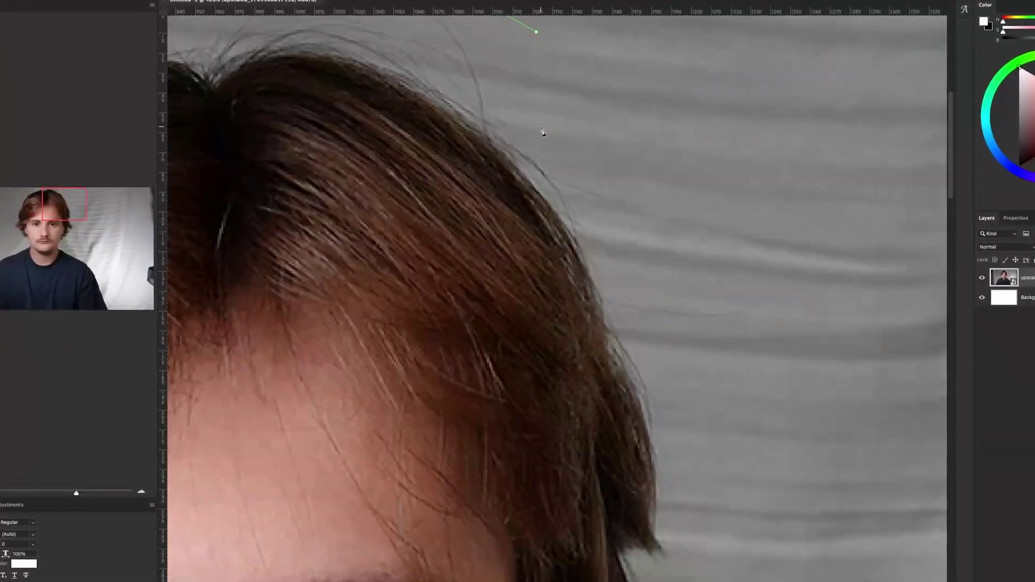
Extend the path loosely around the head, leaving a margin of background outside the hair
{"action": "left_click_drag", "start_coordinate": [692, 143], "coordinate": [722, 200]}
{"action": "left_click_drag", "start_coordinate": [740, 249], "coordinate": [743, 286]}
{"action": "left_click_drag", "start_coordinate": [739, 177], "coordinate": [711, 179]}
{"action": "left_click_drag", "start_coordinate": [640, 170], "coordinate": [605, 245]}
Trace the path down the opposite shoulder and sleeve to the canvas edge and bring it around below the canvas
{"action": "left_click_drag", "start_coordinate": [672, 365], "coordinate": [411, 97]}
{"action": "left_click_drag", "start_coordinate": [263, 11], "coordinate": [363, 55]}
{"action": "left_click_drag", "start_coordinate": [525, 182], "coordinate": [539, 196]}
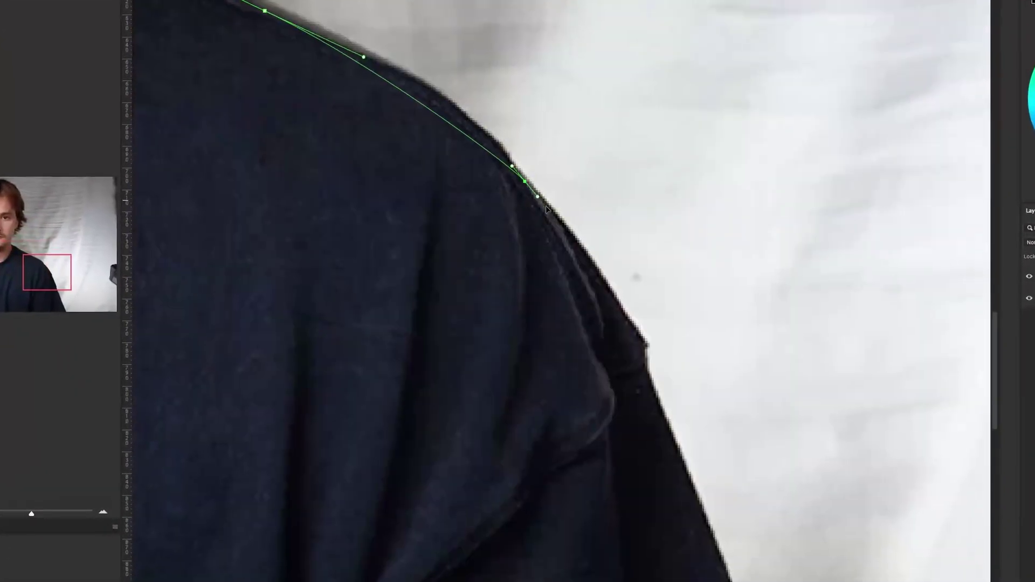
{"action": "left_click_drag", "start_coordinate": [647, 458], "coordinate": [507, 38]}
{"action": "left_click_drag", "start_coordinate": [731, 579], "coordinate": [737, 581]}
{"action": "scroll", "coordinate": [712, 462], "scroll_direction": "down", "scroll_amount": 10}
{"action": "left_click", "coordinate": [505, 527]}
{"action": "right_click", "coordinate": [603, 483]}
{"action": "left_click", "coordinate": [572, 489]}
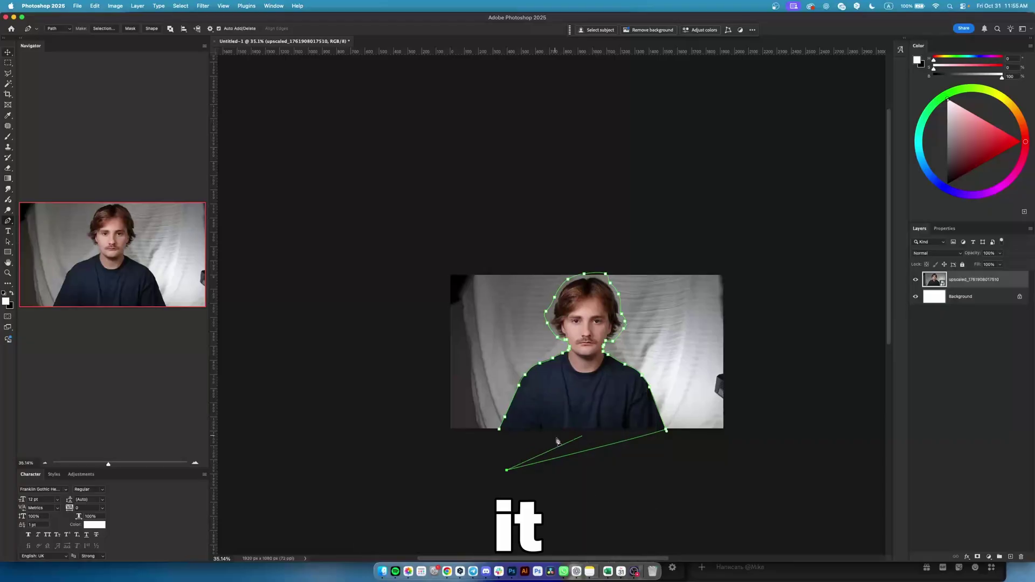
Make a new anti-aliased selection from the path with a 0 px feather radius and copy the selected person to a new layer
{"action": "right_click", "coordinate": [560, 445]}
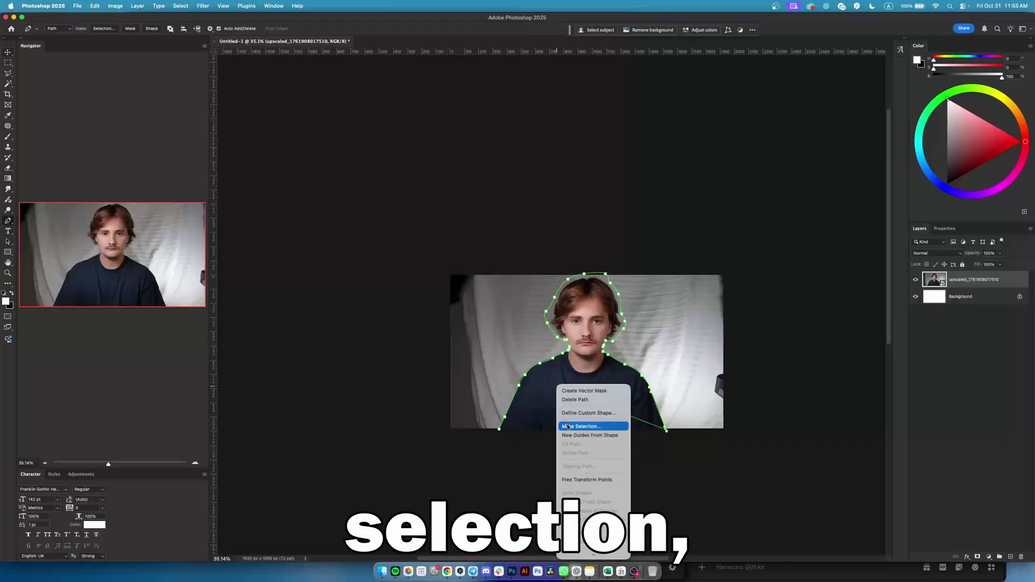
{"action": "left_click", "coordinate": [568, 427]}
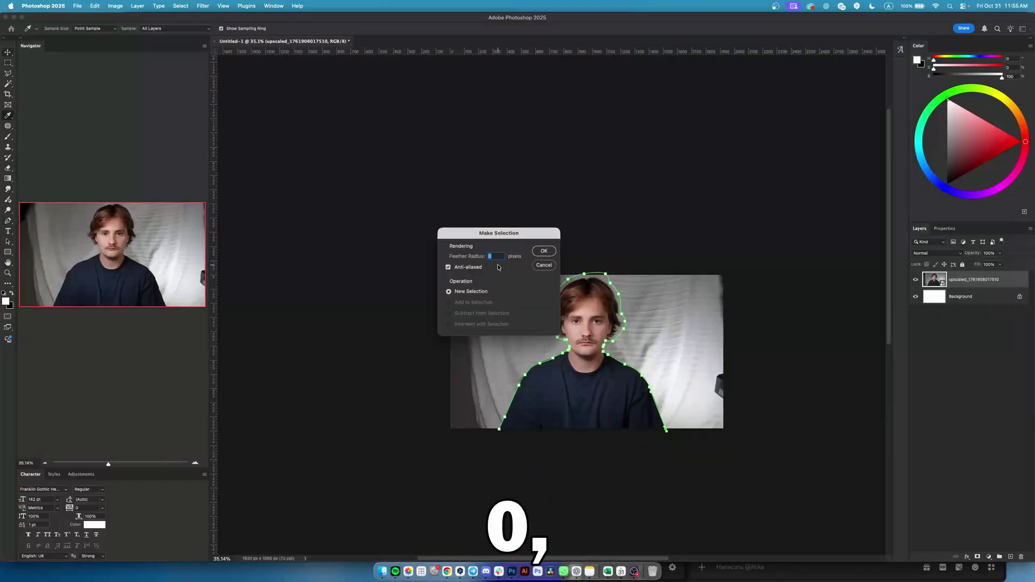
{"action": "left_click", "coordinate": [544, 251]}
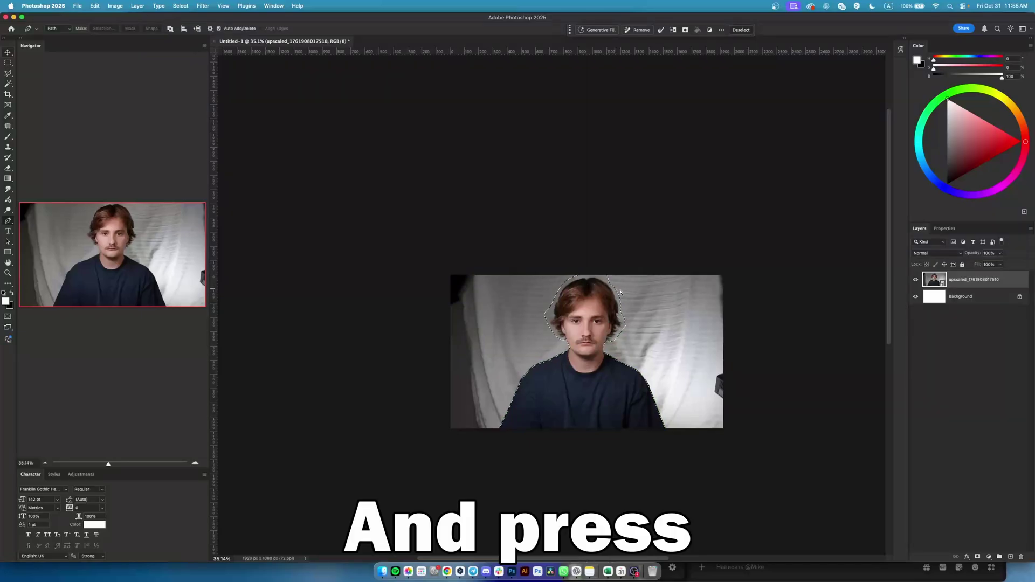
{"action": "key", "text": "cmd+j"}
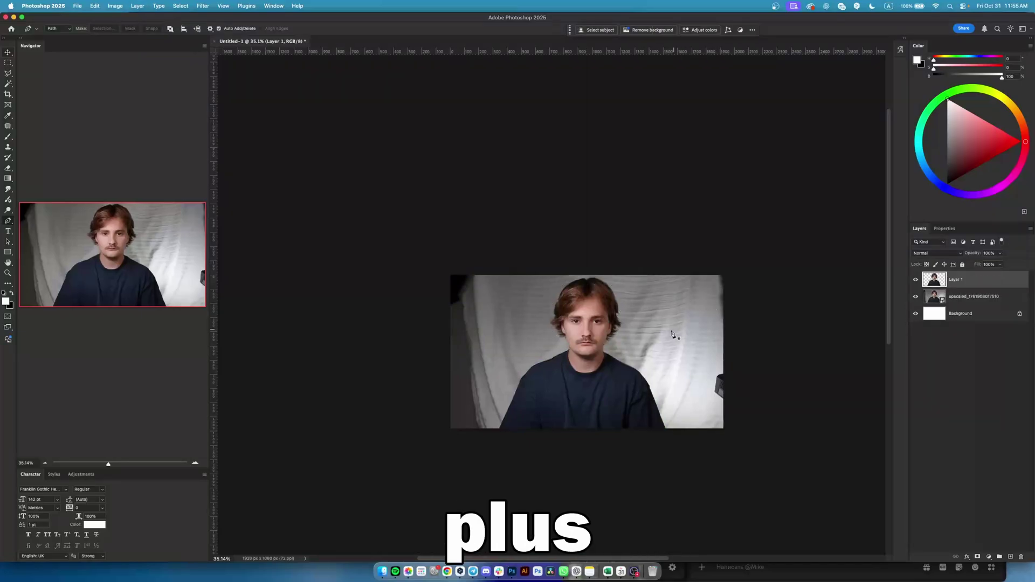
Hide the upscaled portrait layer so only the cutout shows over the white background
{"action": "scroll", "coordinate": [898, 296], "scroll_direction": "up", "scroll_amount": 2}
{"action": "left_click", "coordinate": [915, 296]}
{"action": "scroll", "coordinate": [693, 360], "scroll_direction": "up", "scroll_amount": 3}
{"action": "left_click_drag", "start_coordinate": [529, 395], "coordinate": [561, 355]}
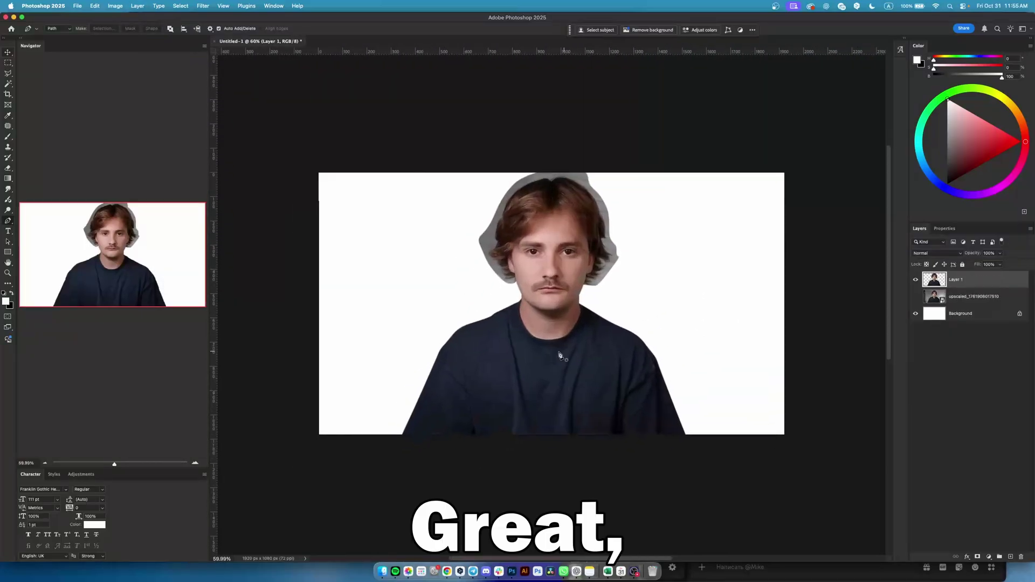
Select the entire person cutout on Layer 1 using the Quick Selection tool with a greatly enlarged brush
{"action": "scroll", "coordinate": [518, 350], "scroll_direction": "up", "scroll_amount": 9}
{"action": "scroll", "coordinate": [449, 238], "scroll_direction": "down", "scroll_amount": 2}
{"action": "scroll", "coordinate": [534, 197], "scroll_direction": "up", "scroll_amount": 5}
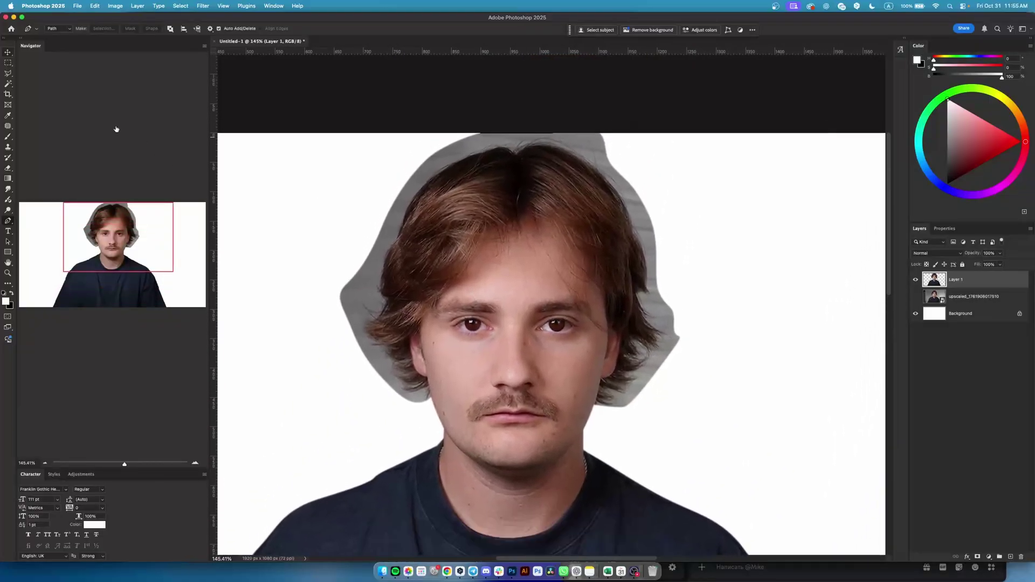
{"action": "left_click", "coordinate": [8, 86]}
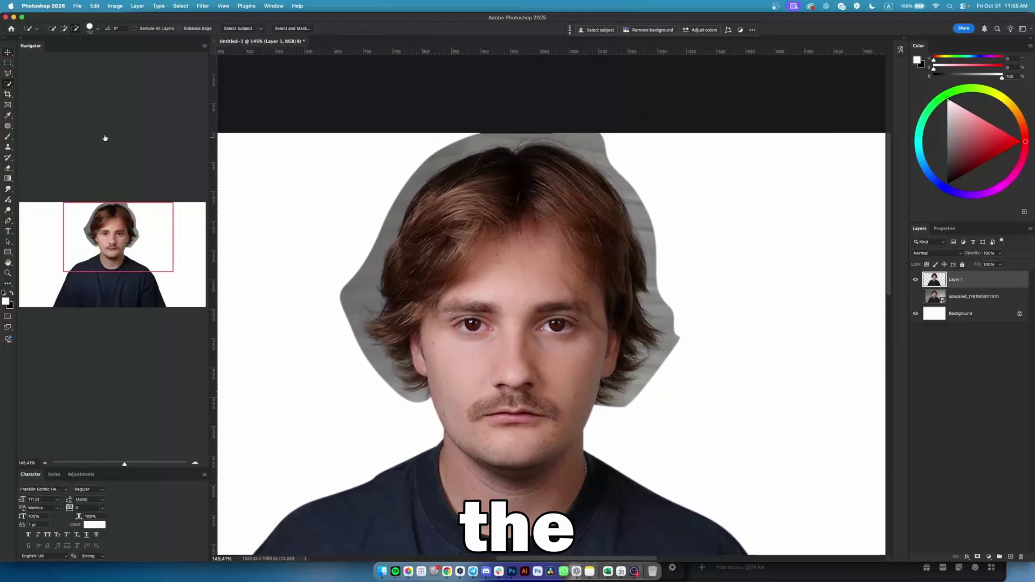
{"action": "scroll", "coordinate": [454, 308], "scroll_direction": "down", "scroll_amount": 5}
{"action": "left_click_drag", "start_coordinate": [441, 313], "coordinate": [515, 315]}
{"action": "key", "text": "super+a"}
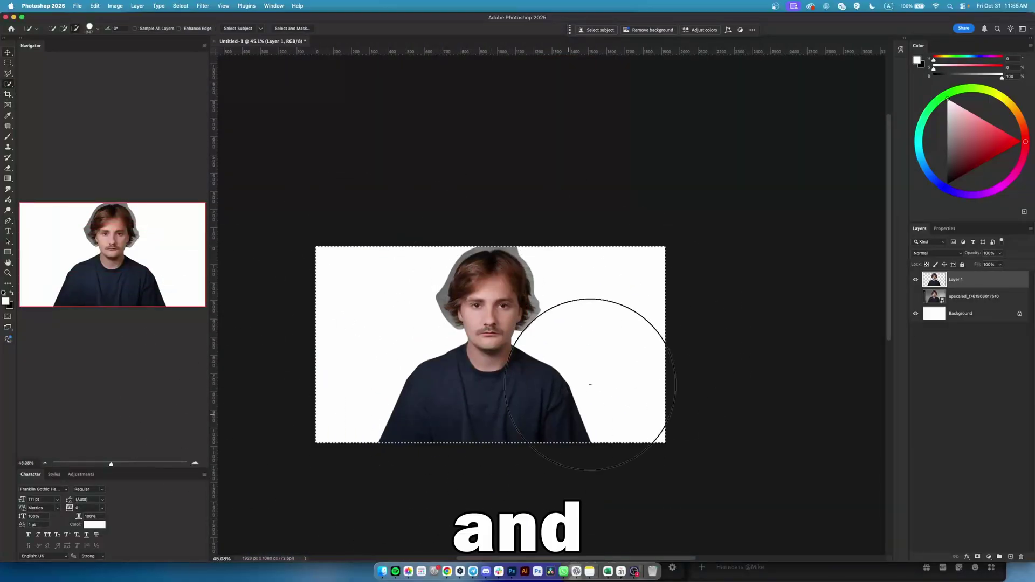
{"action": "left_click", "coordinate": [371, 322]}
{"action": "scroll", "coordinate": [372, 135], "scroll_direction": "down", "scroll_amount": 3}
{"action": "scroll", "coordinate": [372, 135], "scroll_direction": "left", "scroll_amount": 4}
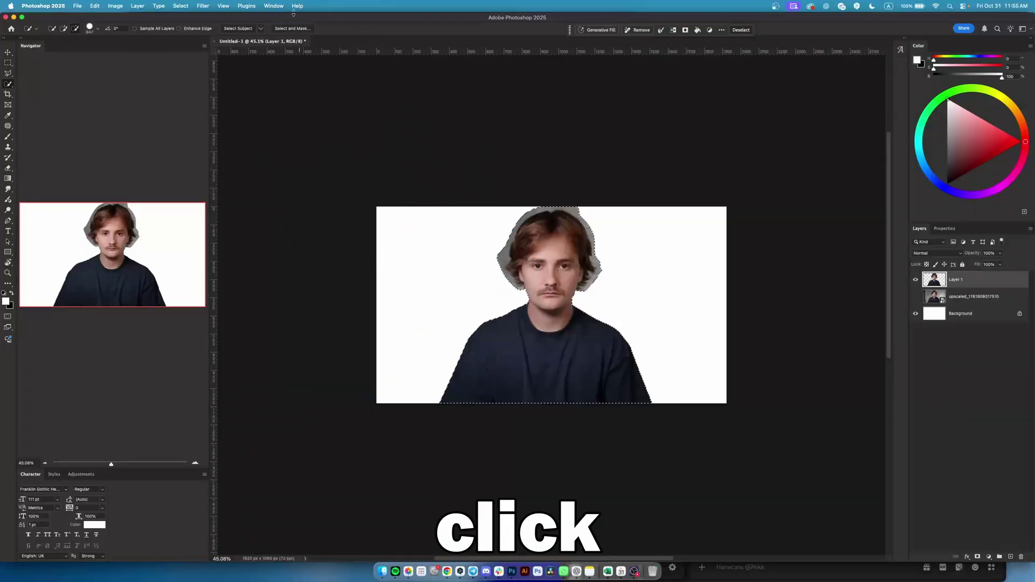
Refine the hair outline in Select and Mask by brushing around the head with the Refine Edge Brush, then apply it
{"action": "left_click", "coordinate": [292, 29]}
{"action": "scroll", "coordinate": [442, 241], "scroll_direction": "up", "scroll_amount": 5}
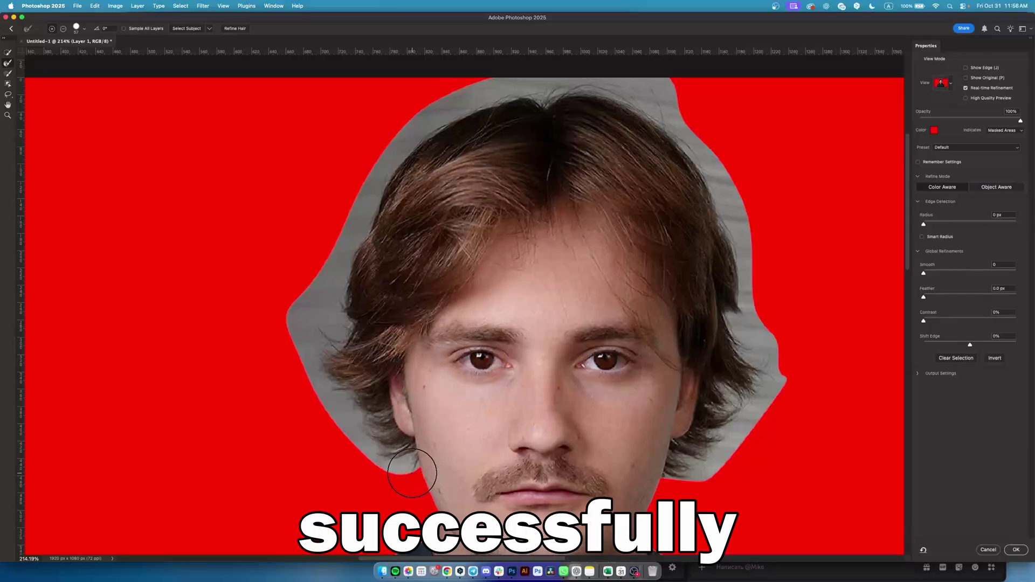
{"action": "mouse_move", "coordinate": [404, 472]}
{"action": "left_mouse_down"}
{"action": "mouse_move", "coordinate": [378, 162]}
{"action": "mouse_move", "coordinate": [576, 81]}
{"action": "mouse_move", "coordinate": [647, 97]}
{"action": "mouse_move", "coordinate": [684, 130]}
{"action": "mouse_move", "coordinate": [736, 221]}
{"action": "mouse_move", "coordinate": [758, 299]}
{"action": "mouse_move", "coordinate": [739, 309]}
{"action": "mouse_move", "coordinate": [757, 324]}
{"action": "mouse_move", "coordinate": [739, 398]}
{"action": "mouse_move", "coordinate": [746, 426]}
{"action": "mouse_move", "coordinate": [679, 465]}
{"action": "left_mouse_up"}
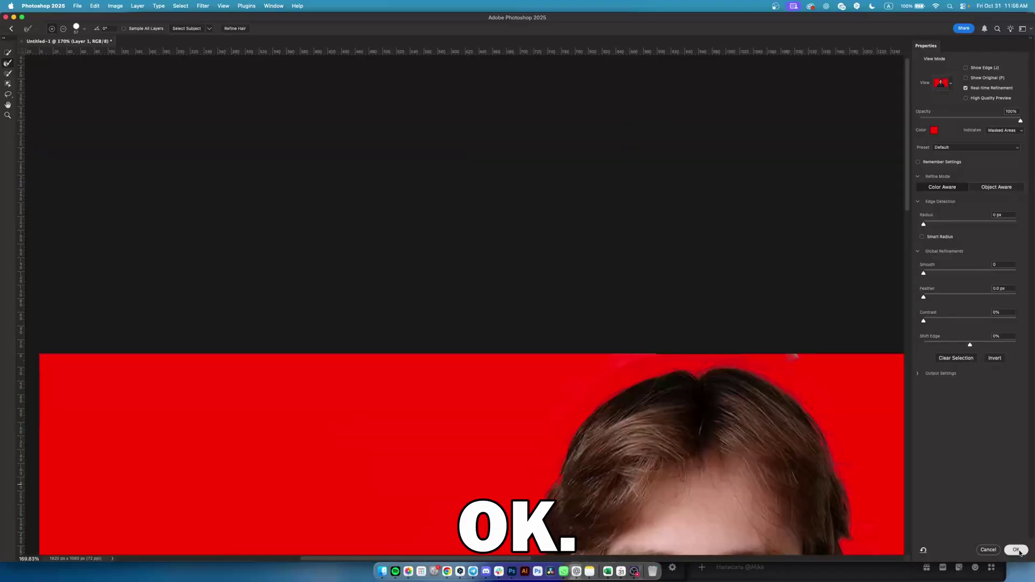
{"action": "left_click", "coordinate": [1018, 551]}
Copy the refined selection to a new layer and delete the old rough cutout, Layer 1
{"action": "left_click_drag", "start_coordinate": [674, 436], "coordinate": [358, 238]}
{"action": "key", "text": "super+j"}
{"action": "left_click", "coordinate": [954, 294]}
{"action": "key", "text": "Delete"}
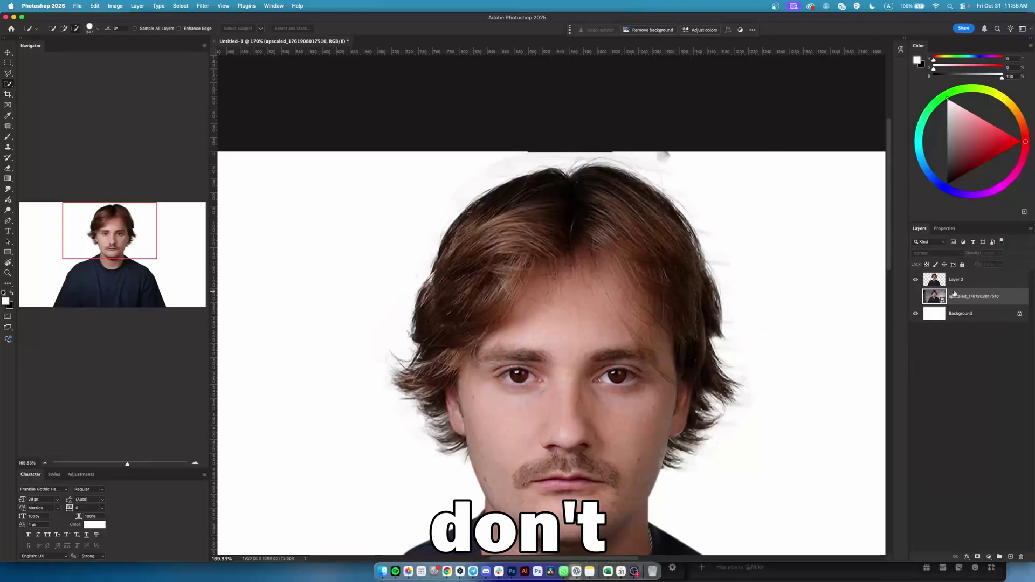
Erase the leftover background remnants around the hair on Layer 2 with the Eraser tool
{"action": "left_click", "coordinate": [958, 279]}
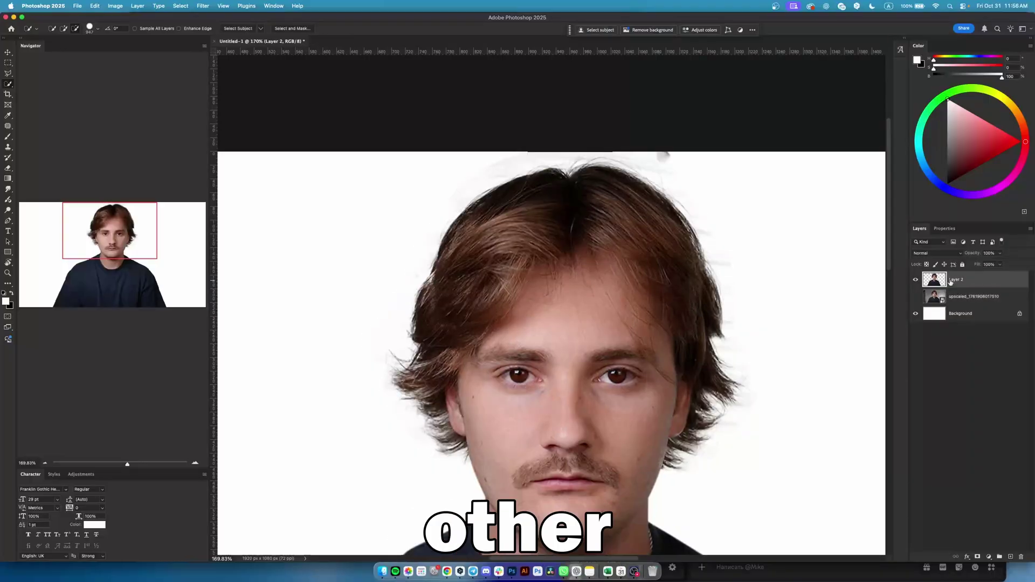
{"action": "left_click", "coordinate": [7, 169]}
{"action": "left_click", "coordinate": [33, 169]}
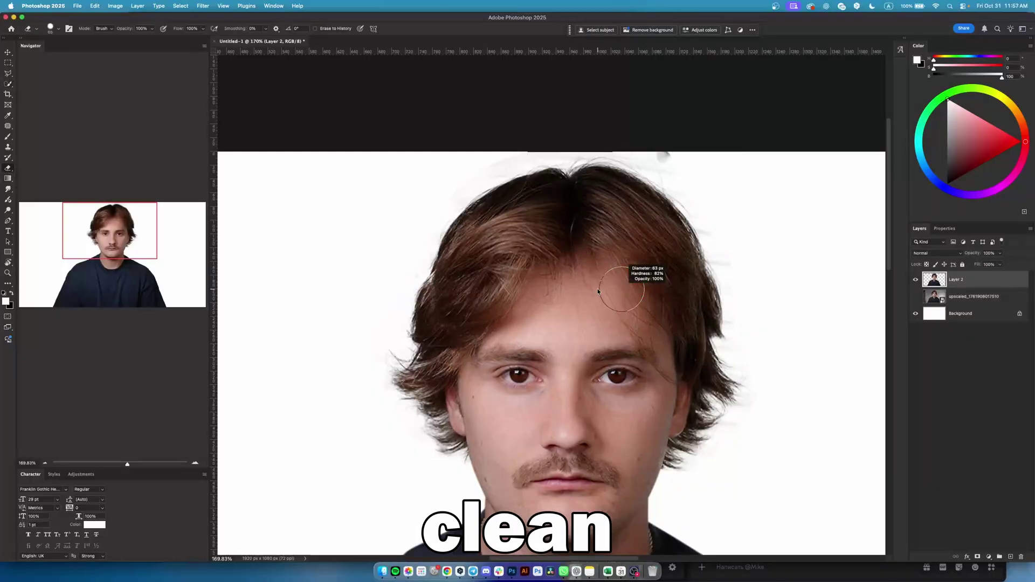
{"action": "right_click", "coordinate": [697, 250]}
{"action": "left_click", "coordinate": [730, 209]}
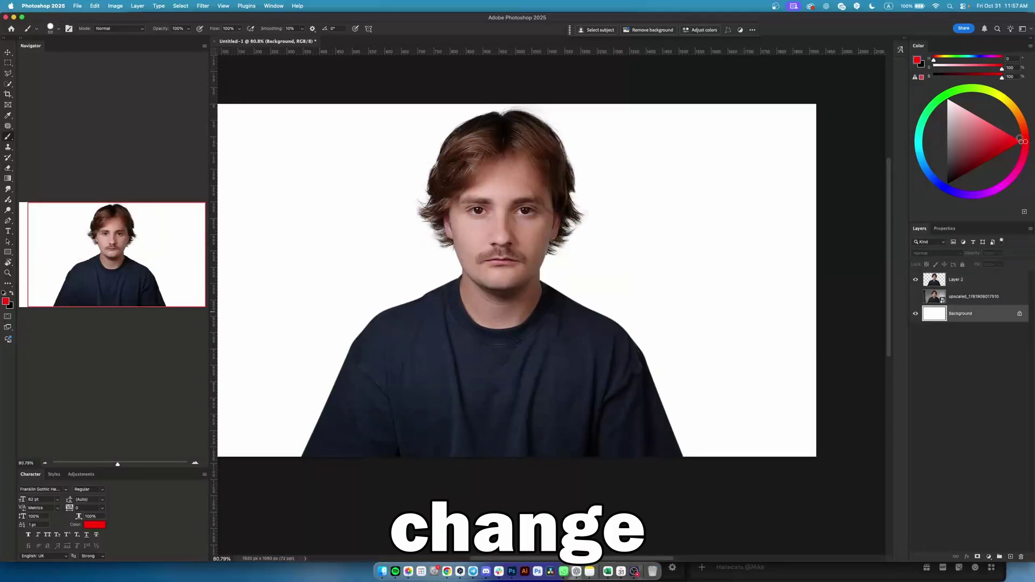
Paint the whole Background layer solid red with a very large brush
{"action": "left_click_drag", "start_coordinate": [384, 383], "coordinate": [589, 345]}
{"action": "scroll", "coordinate": [558, 306], "scroll_direction": "down", "scroll_amount": 3}
{"action": "mouse_move", "coordinate": [624, 283]}
{"action": "left_mouse_down"}
{"action": "mouse_move", "coordinate": [281, 325]}
{"action": "mouse_move", "coordinate": [544, 185]}
{"action": "left_mouse_up"}
{"action": "scroll", "coordinate": [588, 253], "scroll_direction": "up", "scroll_amount": 6}
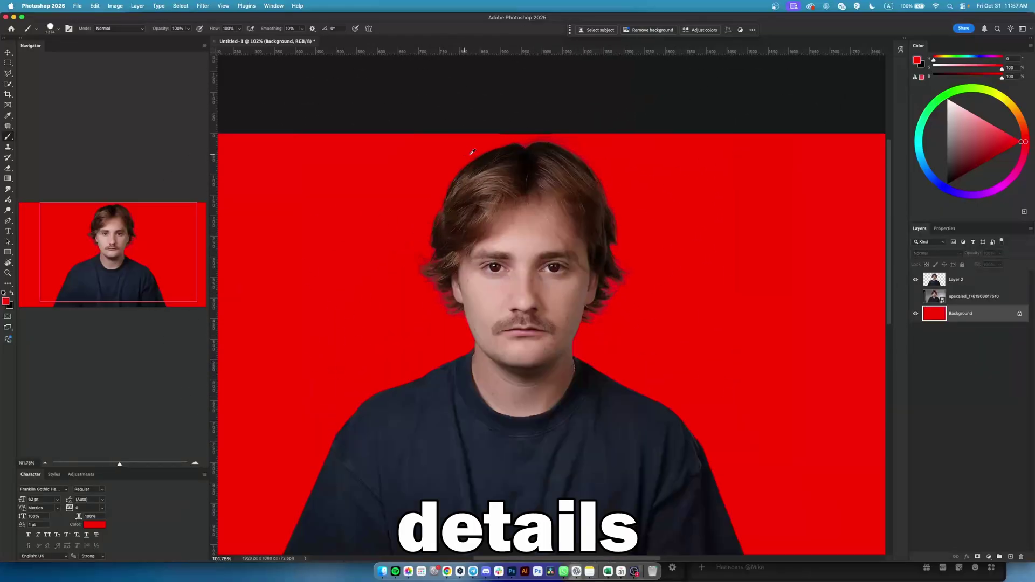
Toggle the visibility of the upscaled portrait layer to compare its hair details with the cutout
{"action": "left_click", "coordinate": [914, 296]}
{"action": "left_click", "coordinate": [914, 297]}
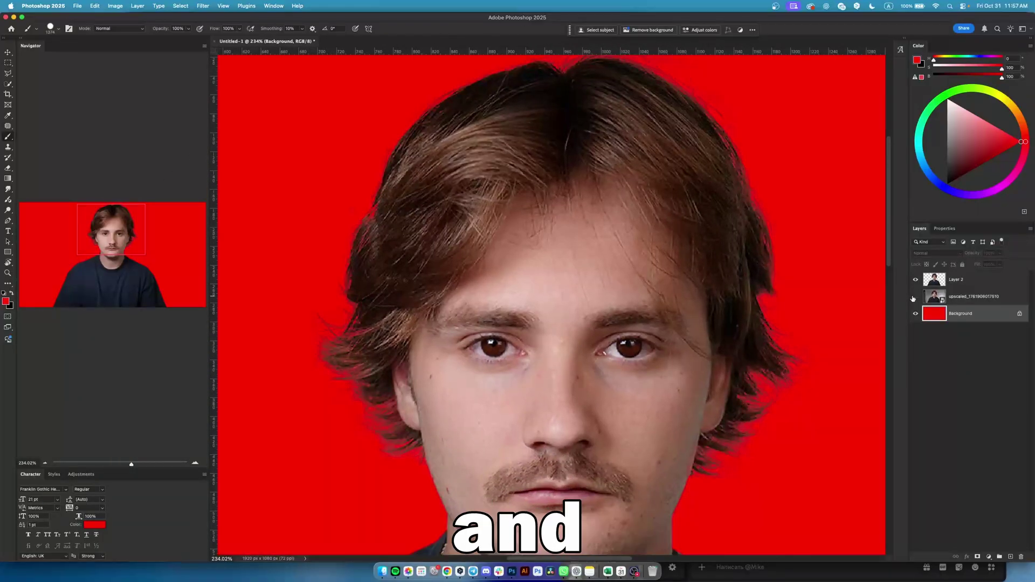
{"action": "scroll", "coordinate": [603, 253], "scroll_direction": "down", "scroll_amount": 7}
{"action": "scroll", "coordinate": [590, 278], "scroll_direction": "up", "scroll_amount": 2}
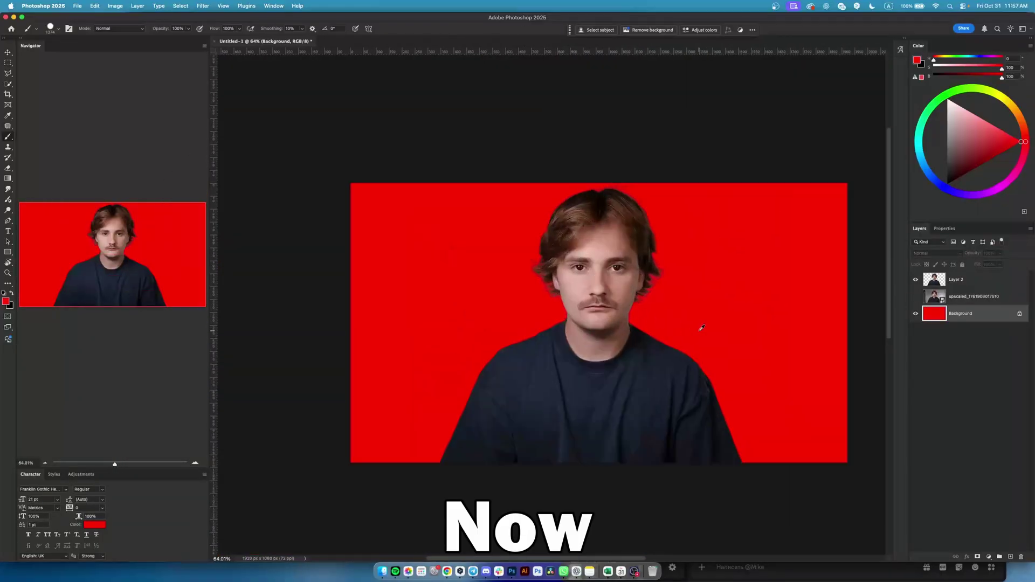
Convert Layer 2 to a Smart Object and open the Camera Raw Filter on it
{"action": "left_click", "coordinate": [932, 280]}
{"action": "right_click", "coordinate": [931, 279]}
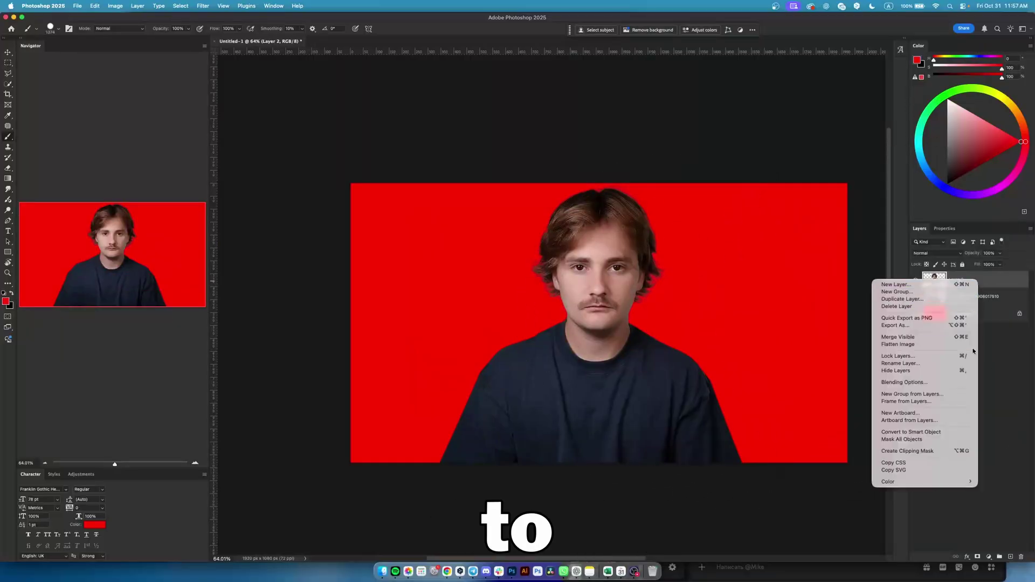
{"action": "left_click", "coordinate": [930, 433]}
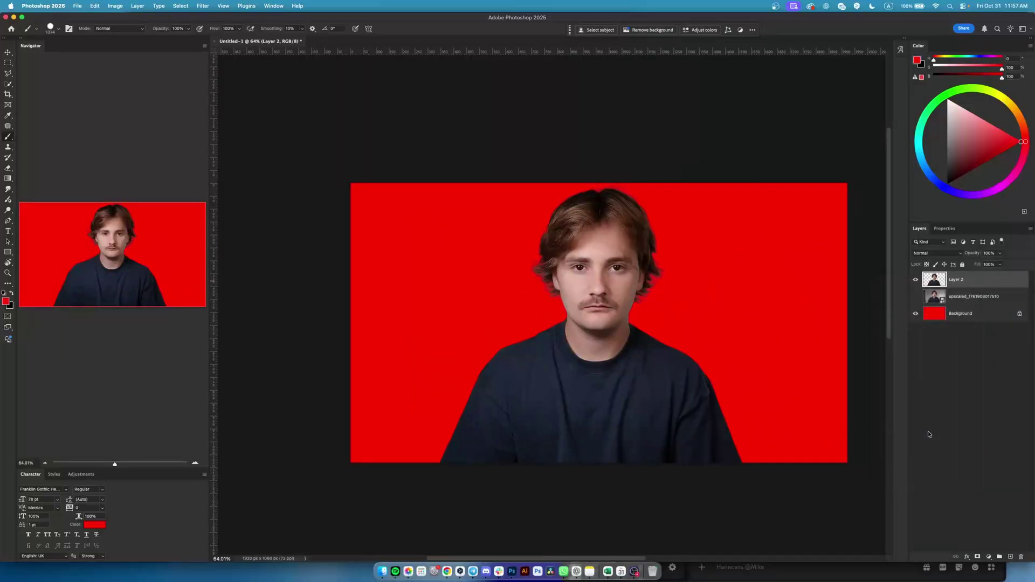
{"action": "left_click", "coordinate": [197, 6]}
{"action": "left_click", "coordinate": [227, 82]}
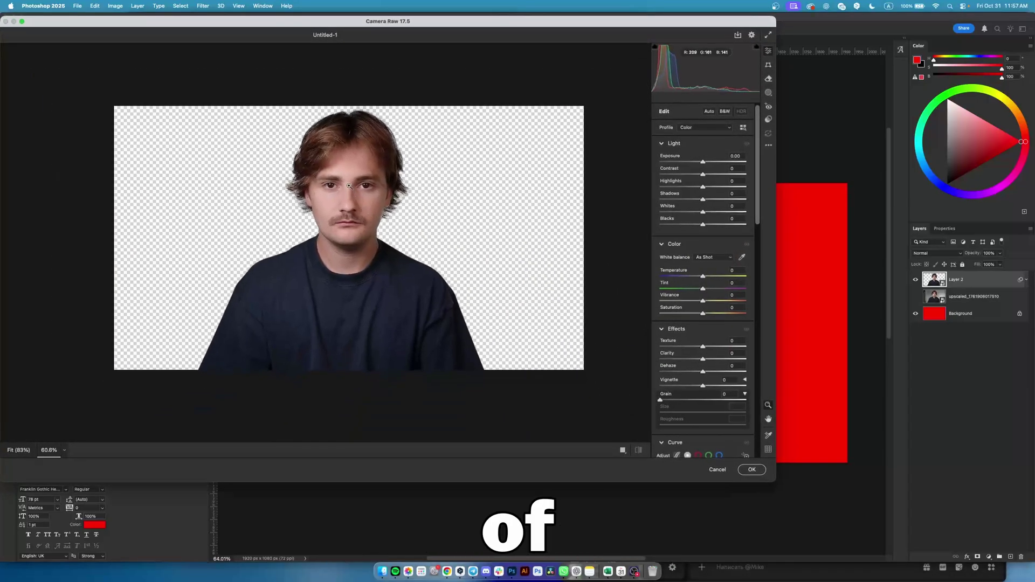
Brighten the portrait by moving the white point of the tone curve slightly inward along its upper edge
{"action": "scroll", "coordinate": [323, 157], "scroll_direction": "up", "scroll_amount": 6}
{"action": "scroll", "coordinate": [340, 161], "scroll_direction": "down", "scroll_amount": 2}
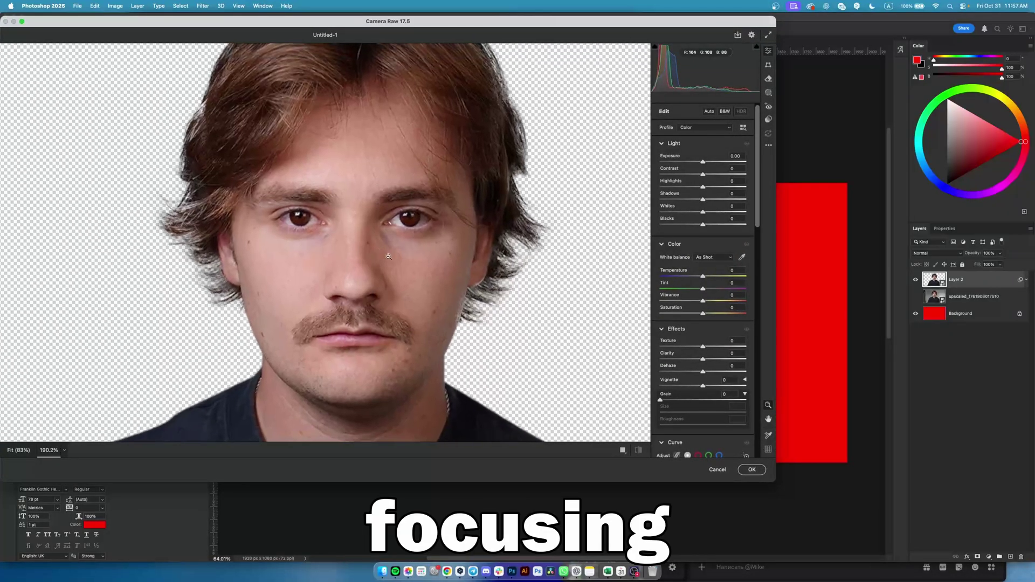
{"action": "scroll", "coordinate": [731, 245], "scroll_direction": "down", "scroll_amount": 1}
{"action": "scroll", "coordinate": [729, 244], "scroll_direction": "down", "scroll_amount": 5}
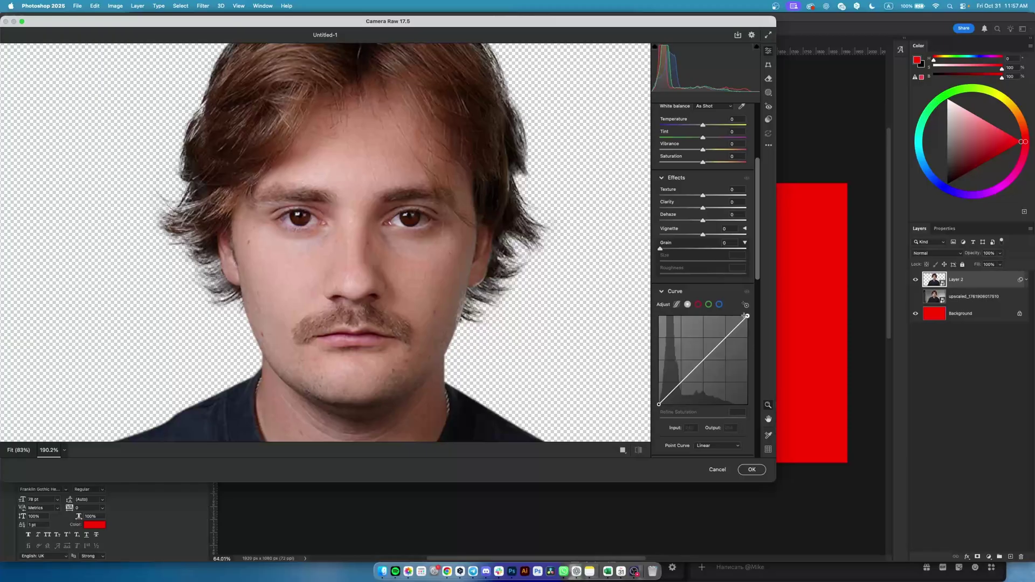
{"action": "left_click_drag", "start_coordinate": [746, 316], "coordinate": [734, 316]}
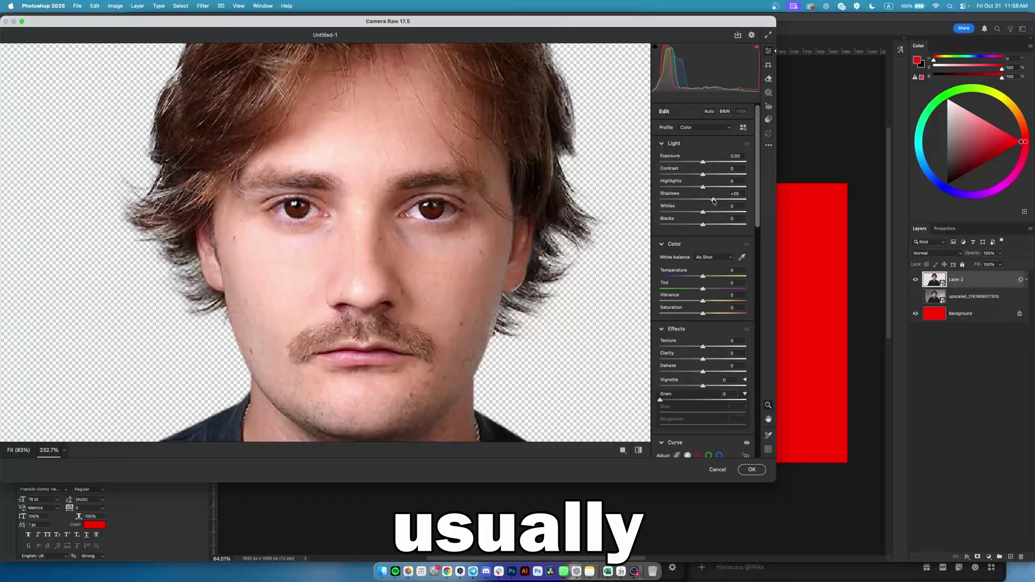
Lift the portrait's dark areas by setting Shadows to +28 and Blacks to +42
{"action": "left_click_drag", "start_coordinate": [714, 219], "coordinate": [720, 227]}
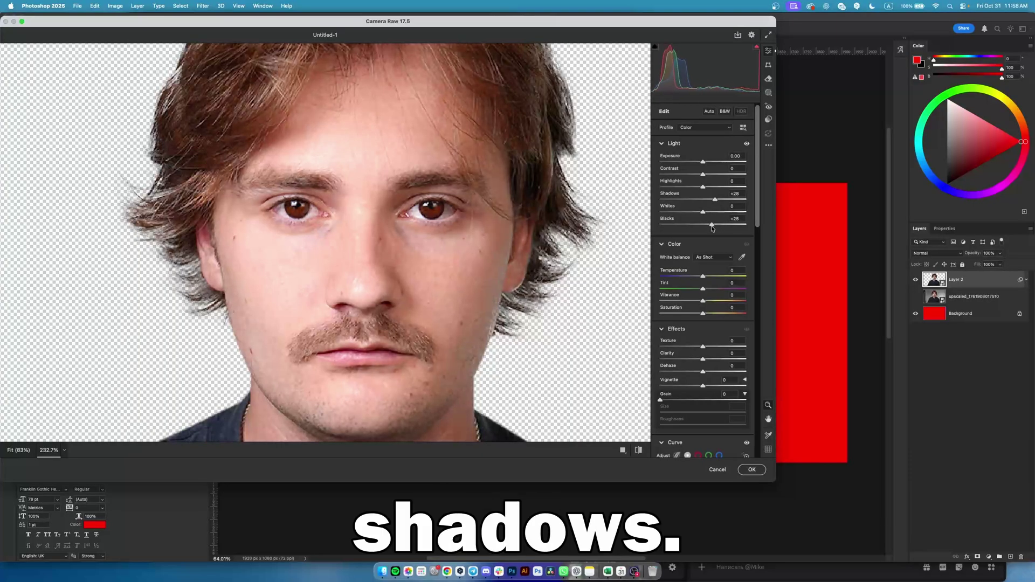
{"action": "scroll", "coordinate": [496, 230], "scroll_direction": "down", "scroll_amount": 5}
{"action": "scroll", "coordinate": [502, 251], "scroll_direction": "up", "scroll_amount": 3}
{"action": "scroll", "coordinate": [504, 252], "scroll_direction": "up", "scroll_amount": 2}
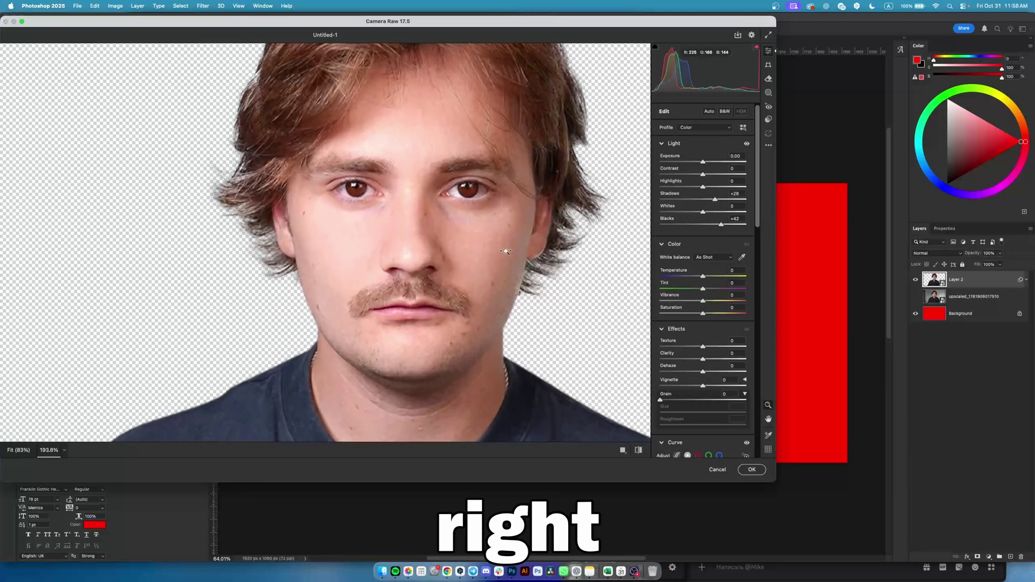
{"action": "scroll", "coordinate": [469, 225], "scroll_direction": "down", "scroll_amount": 2}
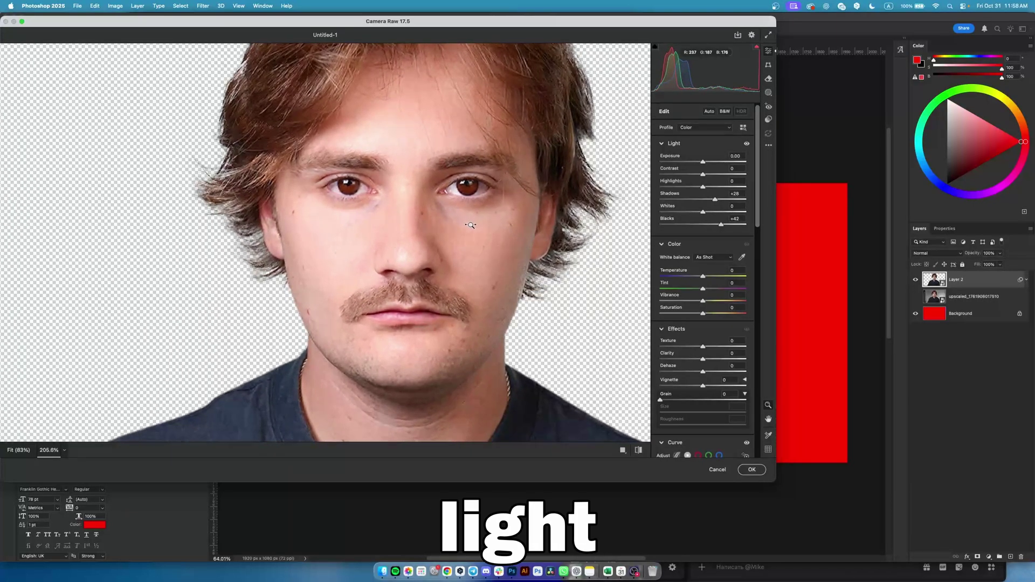
{"action": "scroll", "coordinate": [473, 178], "scroll_direction": "up", "scroll_amount": 3}
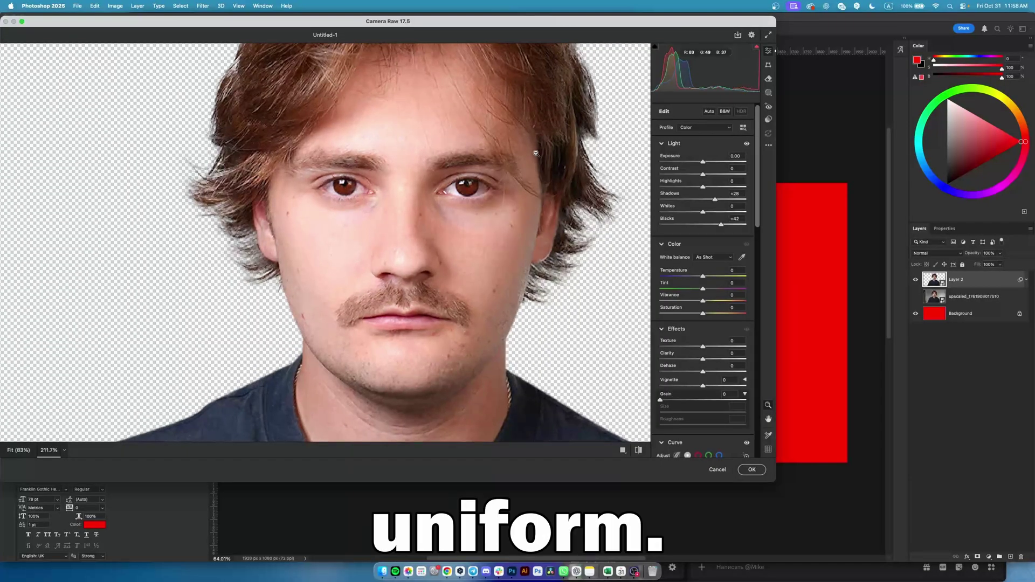
Soften the bright skin areas by setting Highlights to -43, Whites to -51 and Contrast to +10
{"action": "scroll", "coordinate": [339, 103], "scroll_direction": "up", "scroll_amount": 3}
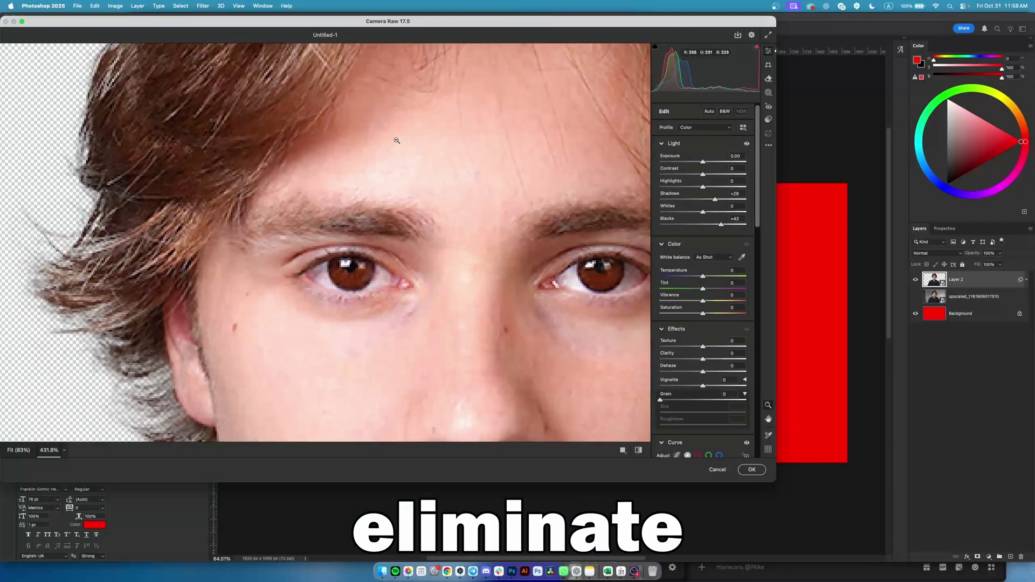
{"action": "scroll", "coordinate": [396, 141], "scroll_direction": "down", "scroll_amount": 3}
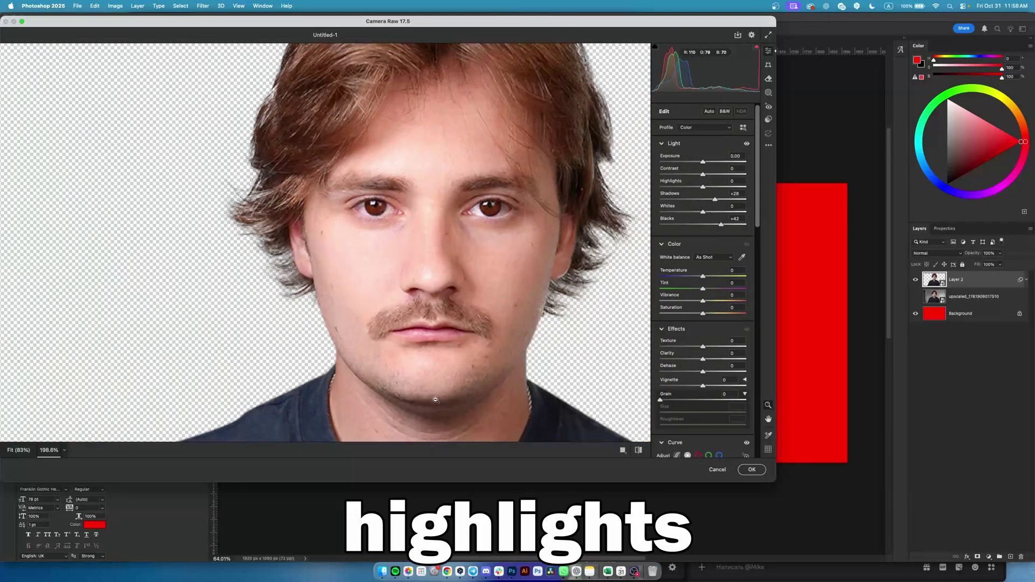
{"action": "scroll", "coordinate": [427, 244], "scroll_direction": "up", "scroll_amount": 1}
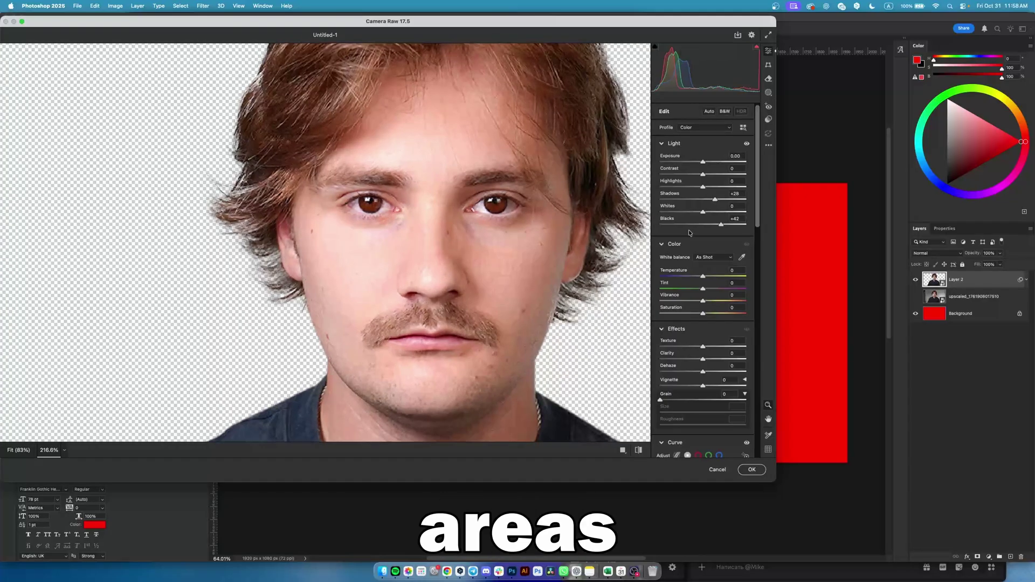
{"action": "left_click_drag", "start_coordinate": [702, 186], "coordinate": [694, 188]}
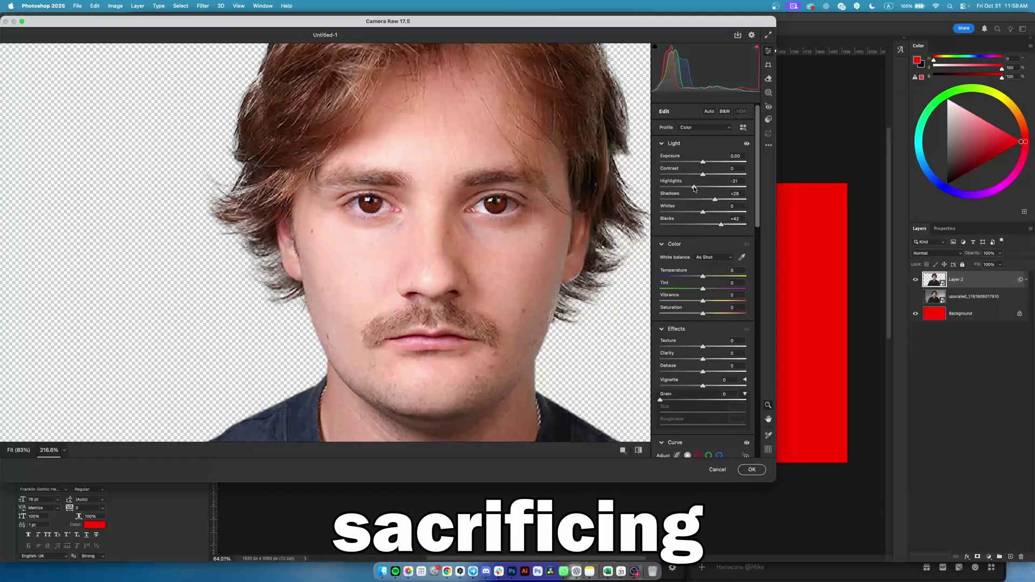
{"action": "left_click_drag", "start_coordinate": [702, 212], "coordinate": [685, 213]}
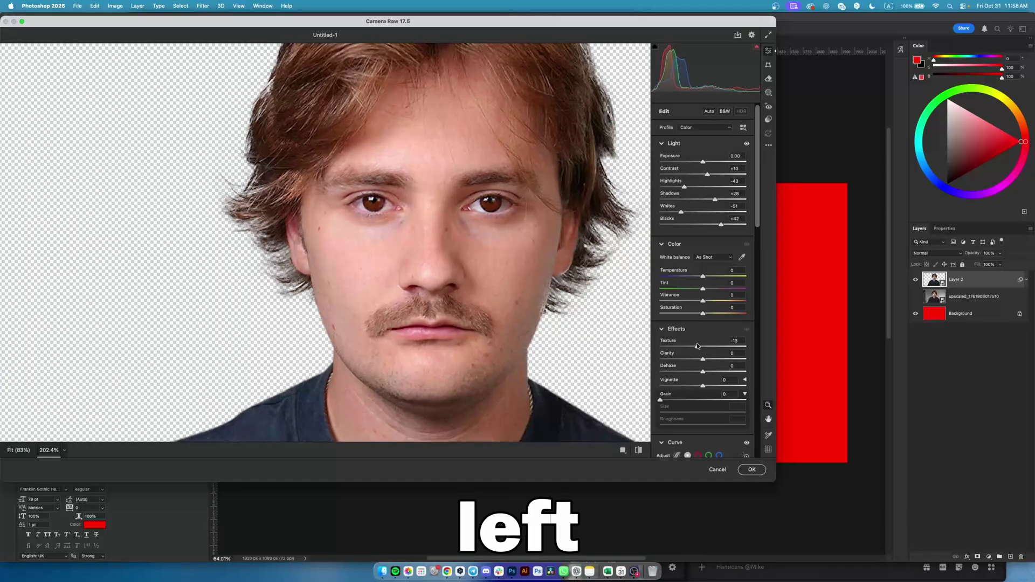
Set Texture to +4, Clarity to +22 and Dehaze to +3, and readjust Highlights to -40, Shadows to +35 and Blacks to +67
{"action": "double_click", "coordinate": [709, 346]}
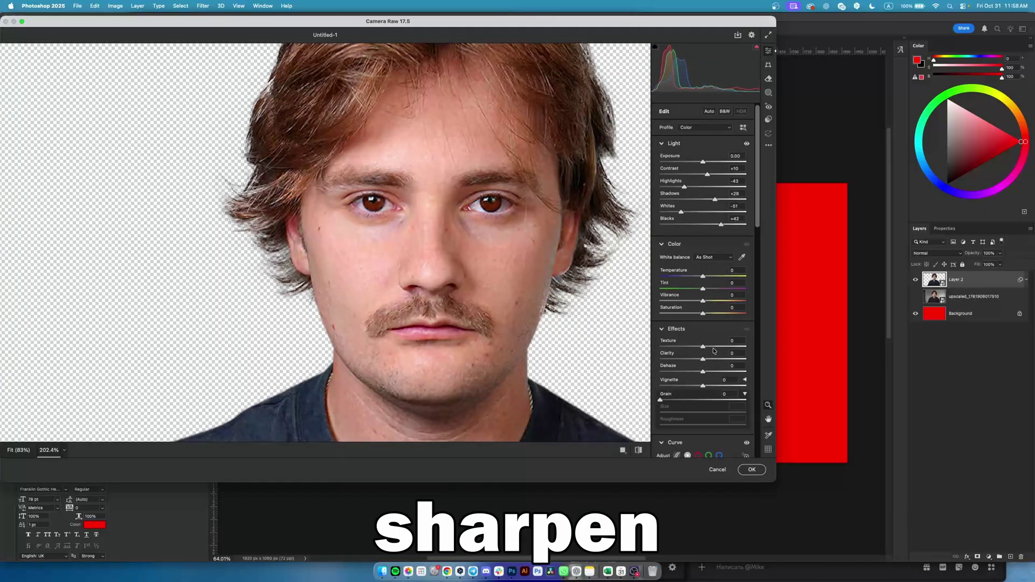
{"action": "left_click_drag", "start_coordinate": [703, 358], "coordinate": [714, 360]}
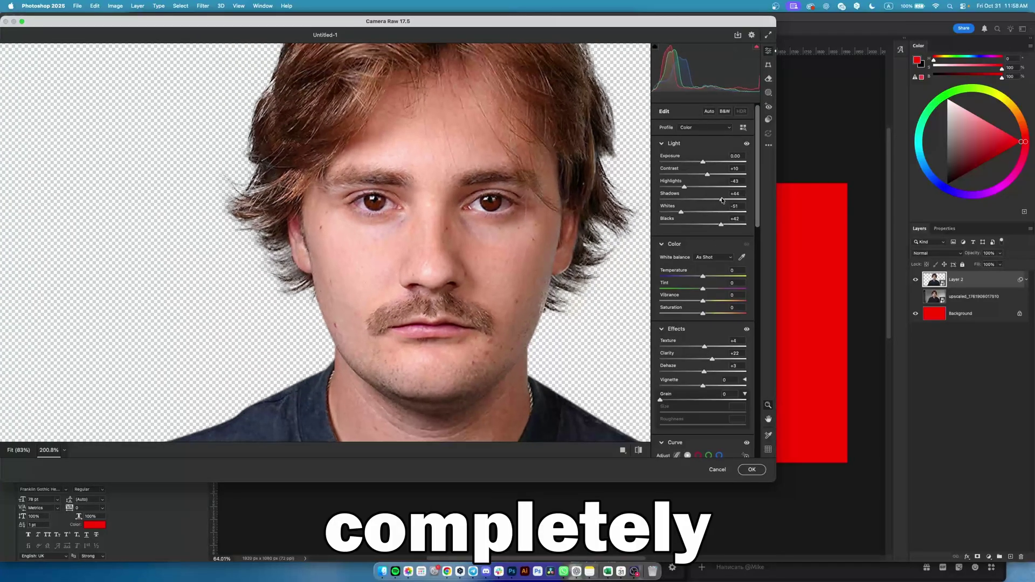
{"action": "left_click_drag", "start_coordinate": [721, 224], "coordinate": [733, 225]}
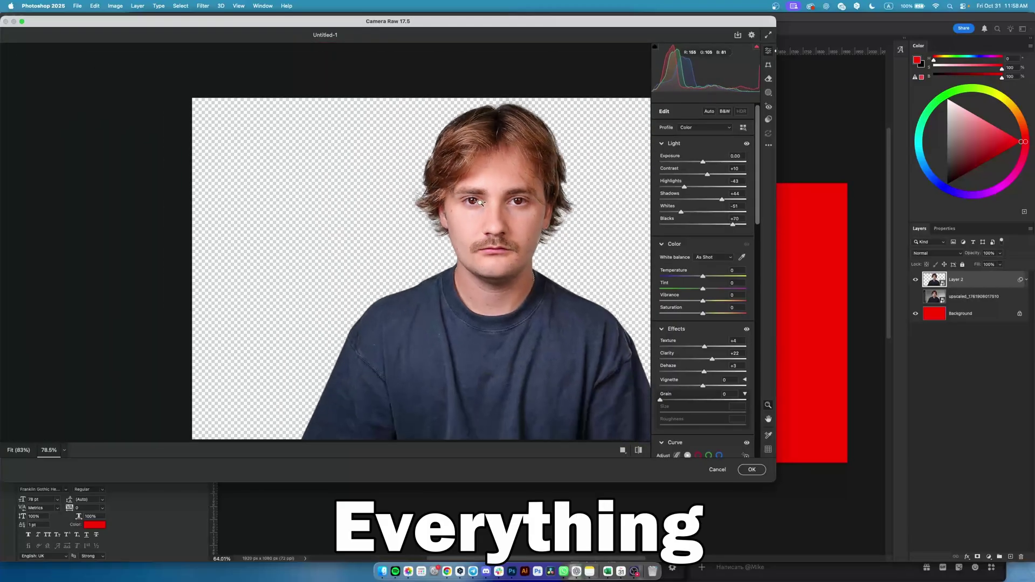
{"action": "scroll", "coordinate": [480, 202], "scroll_direction": "up", "scroll_amount": 10}
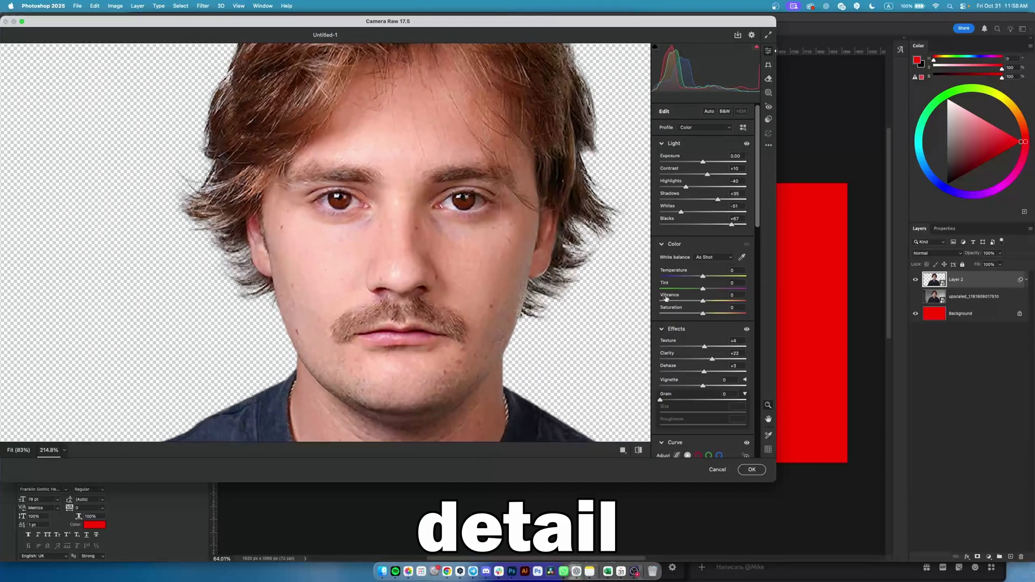
Sharpen the portrait's details by setting Sharpening to 49
{"action": "scroll", "coordinate": [666, 298], "scroll_direction": "down", "scroll_amount": 10}
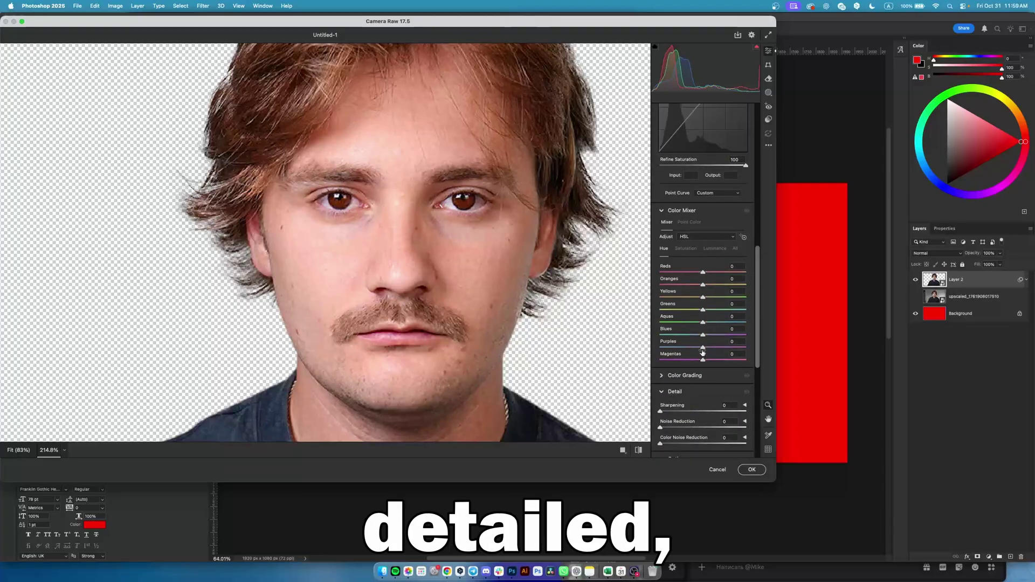
{"action": "scroll", "coordinate": [446, 198], "scroll_direction": "up", "scroll_amount": 2}
{"action": "scroll", "coordinate": [447, 198], "scroll_direction": "up", "scroll_amount": 5}
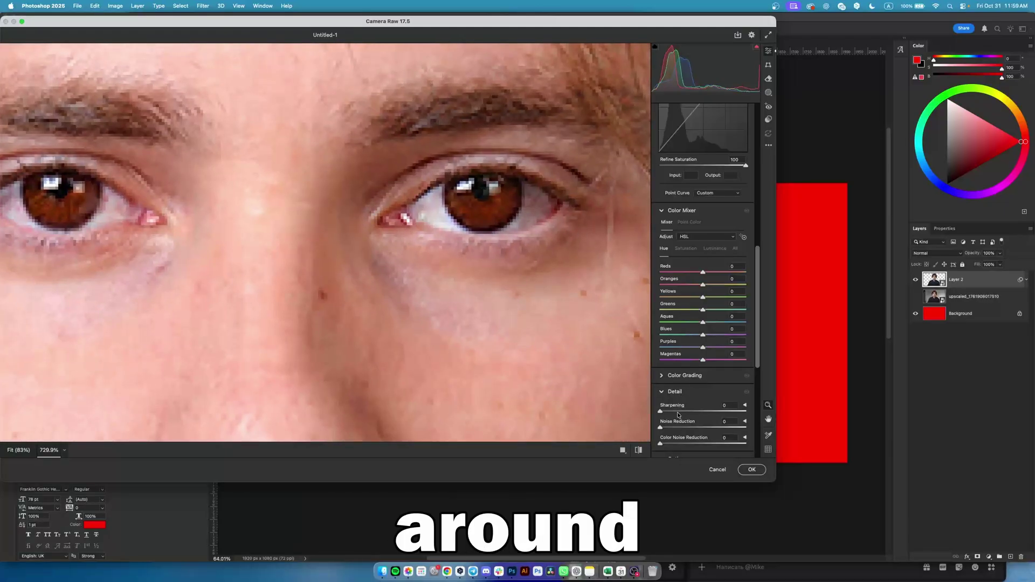
{"action": "left_click_drag", "start_coordinate": [679, 413], "coordinate": [687, 411]}
{"action": "scroll", "coordinate": [444, 270], "scroll_direction": "down", "scroll_amount": 5}
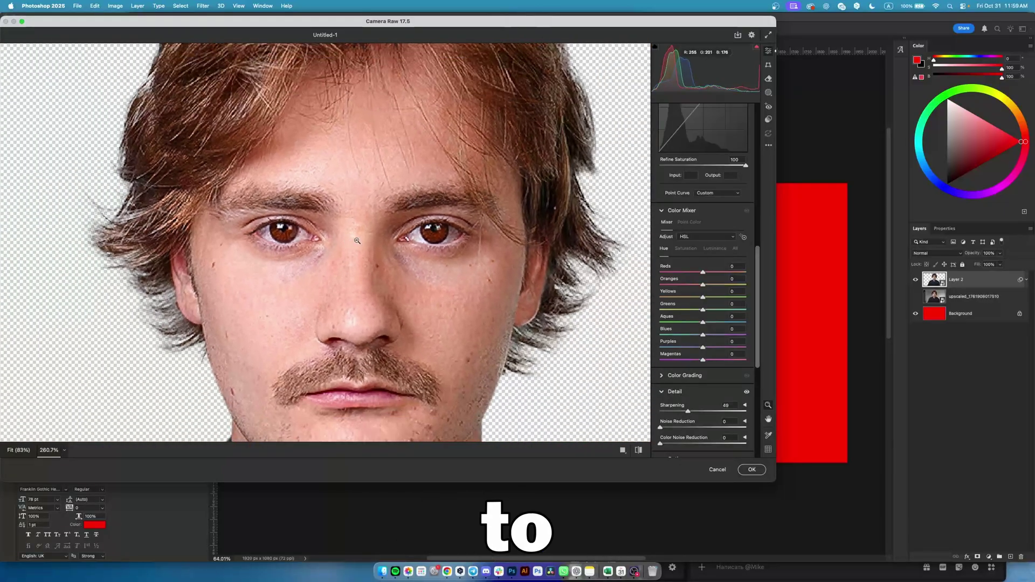
Set Noise Reduction to 8 and Color Noise Reduction to 29, and apply the Camera Raw Filter to Layer 2
{"action": "scroll", "coordinate": [367, 246], "scroll_direction": "up", "scroll_amount": 3}
{"action": "left_click", "coordinate": [671, 426]}
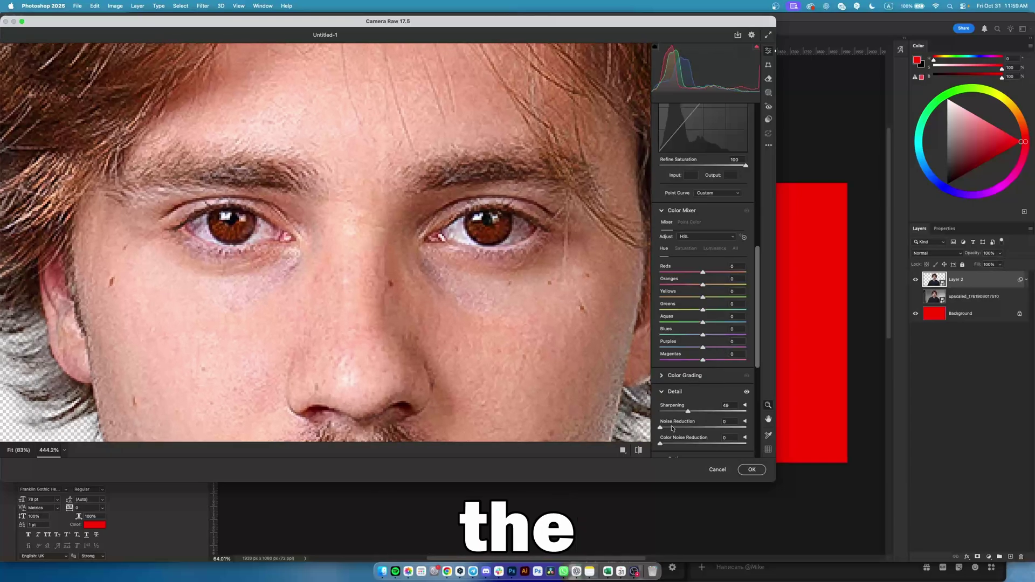
{"action": "left_click", "coordinate": [679, 443]}
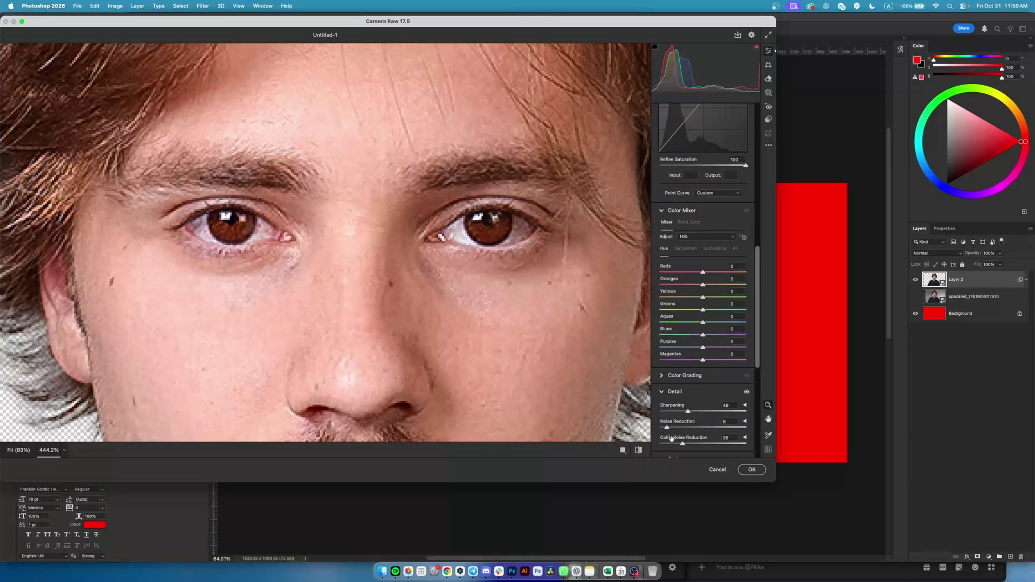
{"action": "left_click_drag", "start_coordinate": [683, 443], "coordinate": [685, 444]}
{"action": "scroll", "coordinate": [686, 442], "scroll_direction": "down", "scroll_amount": 1}
{"action": "scroll", "coordinate": [380, 224], "scroll_direction": "down", "scroll_amount": 7}
{"action": "scroll", "coordinate": [375, 225], "scroll_direction": "up", "scroll_amount": 3}
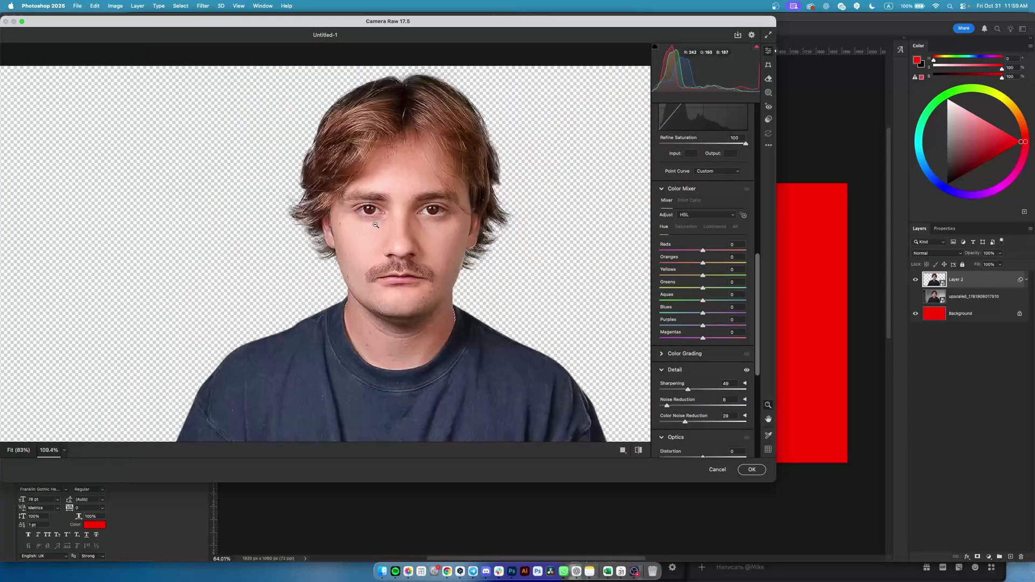
{"action": "scroll", "coordinate": [376, 225], "scroll_direction": "up", "scroll_amount": 5}
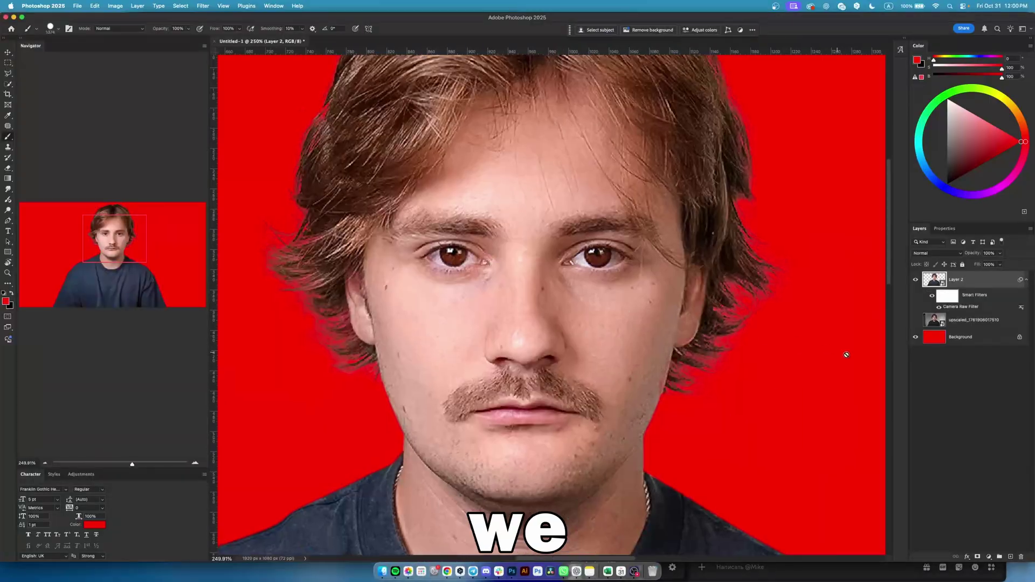
Add a Hue/Saturation adjustment layer above Layer 2 and set its Saturation to -100
{"action": "left_click", "coordinate": [989, 556]}
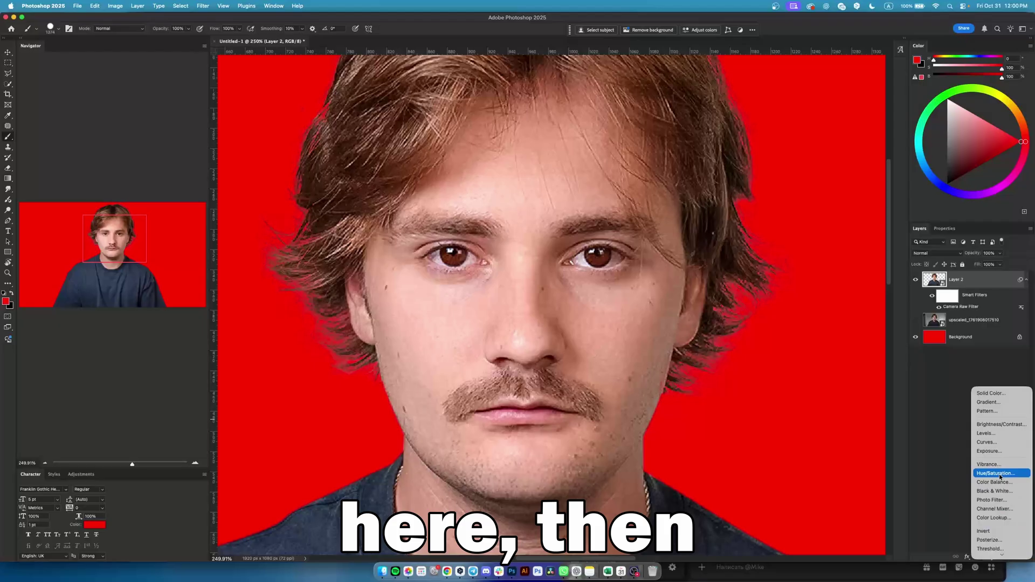
{"action": "left_click", "coordinate": [999, 474]}
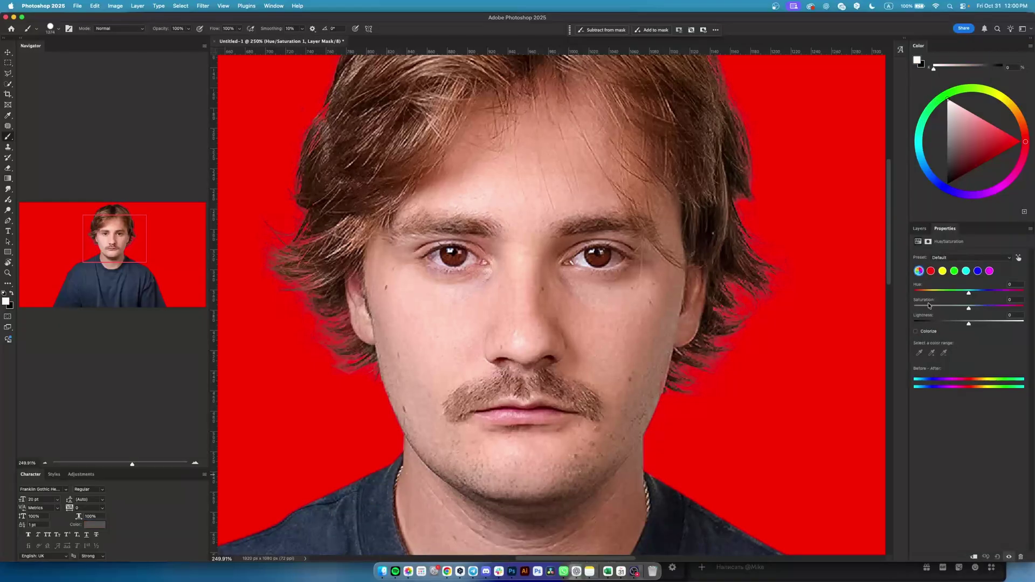
{"action": "left_click_drag", "start_coordinate": [928, 305], "coordinate": [826, 303]}
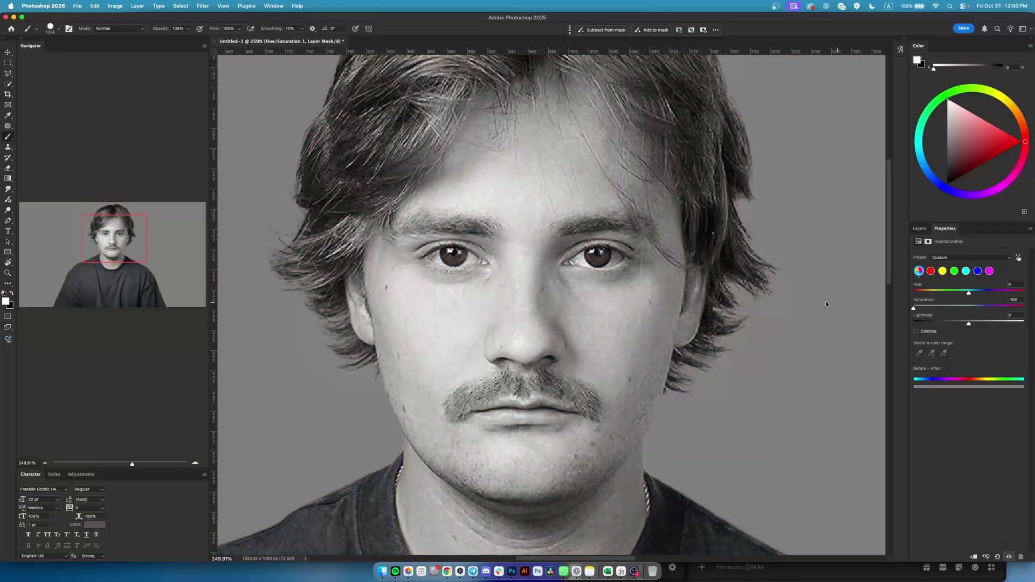
Invert the Hue/Saturation layer's mask to black to hide the desaturation
{"action": "left_click", "coordinate": [919, 229]}
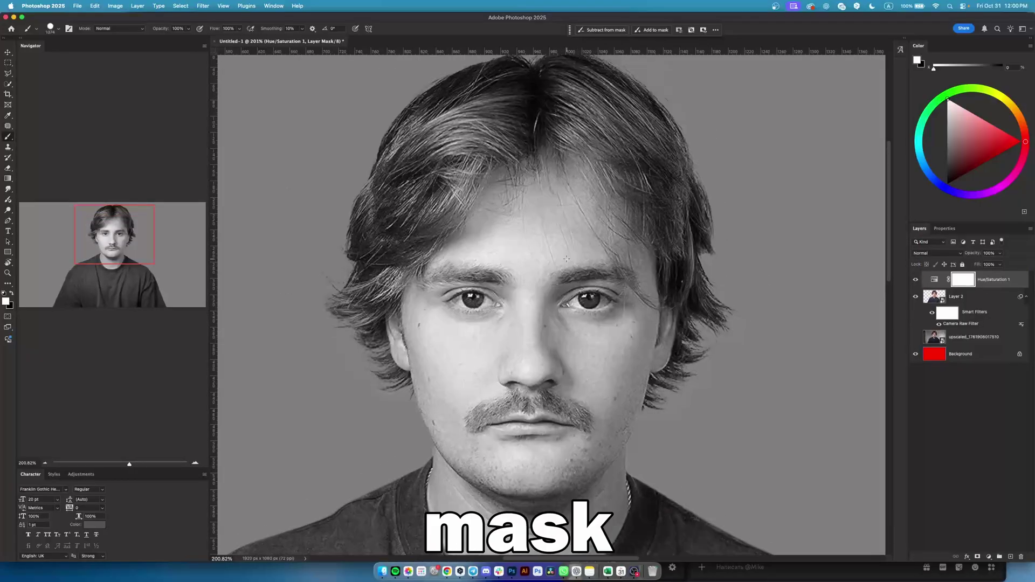
{"action": "key", "text": "super+i"}
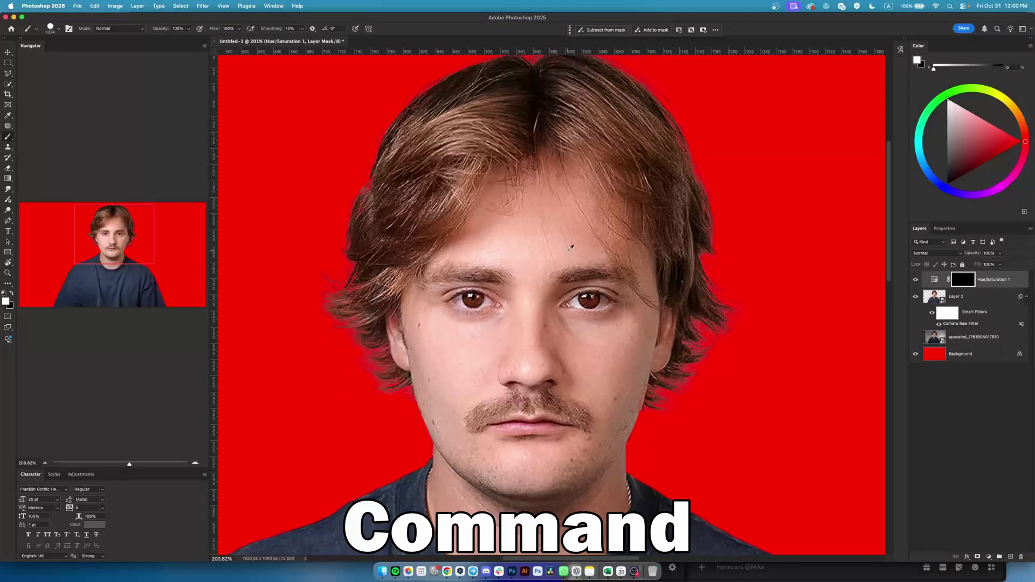
{"action": "key", "text": "super+minus"}
{"action": "scroll", "coordinate": [541, 344], "scroll_direction": "up", "scroll_amount": 2}
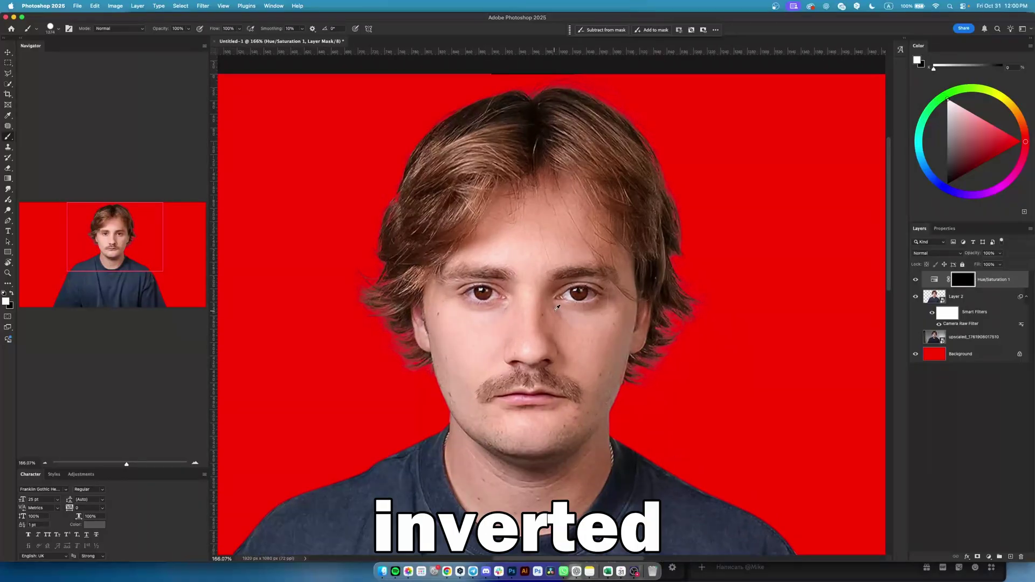
Set the Brush tool to a soft round tip with a 1 px size and 0% hardness
{"action": "scroll", "coordinate": [590, 283], "scroll_direction": "up", "scroll_amount": 3}
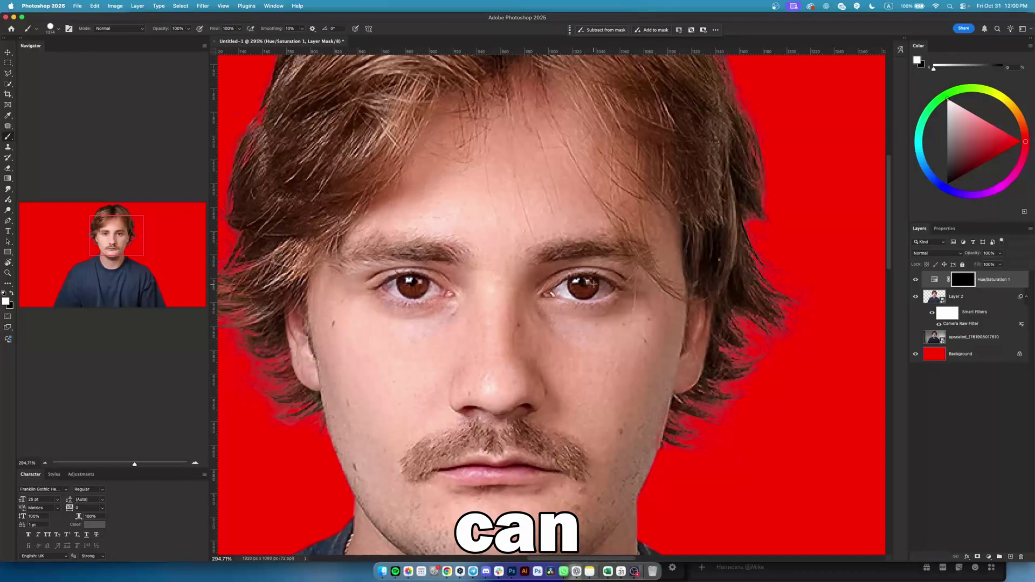
{"action": "mouse_move", "coordinate": [591, 281]}
{"action": "left_mouse_down"}
{"action": "mouse_move", "coordinate": [492, 286]}
{"action": "mouse_move", "coordinate": [488, 273]}
{"action": "left_mouse_up"}
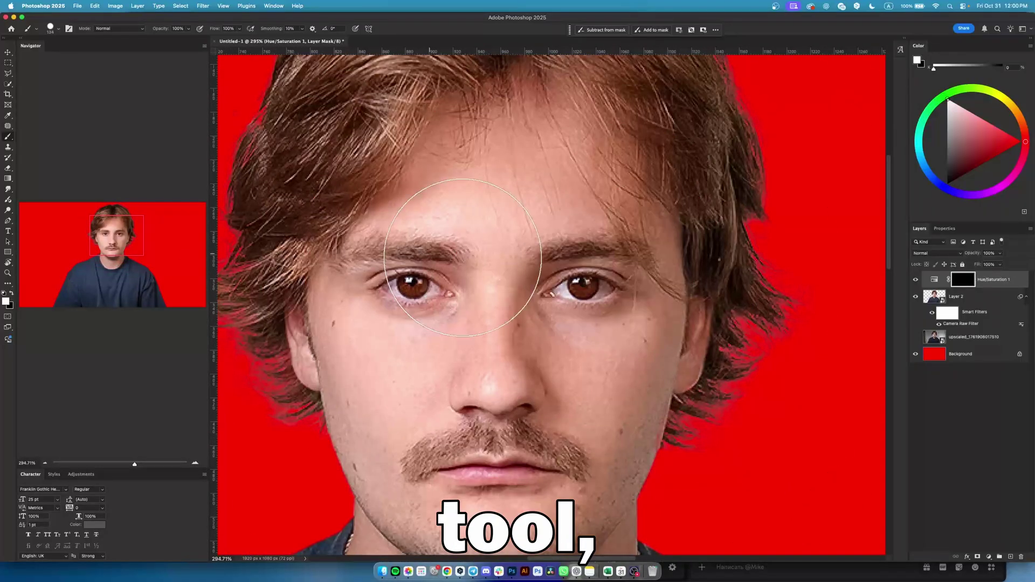
{"action": "right_click", "coordinate": [489, 274]}
{"action": "left_click", "coordinate": [515, 352]}
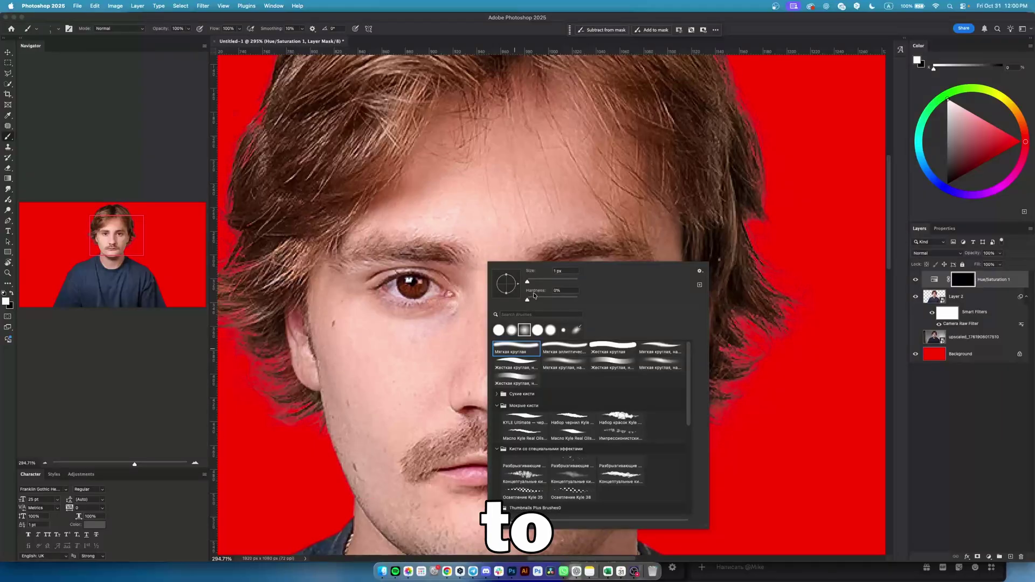
{"action": "left_click_drag", "start_coordinate": [561, 219], "coordinate": [563, 220]}
Paint white on the Hue/Saturation mask over the white of the eye on the viewer's right
{"action": "scroll", "coordinate": [597, 301], "scroll_direction": "up", "scroll_amount": 15}
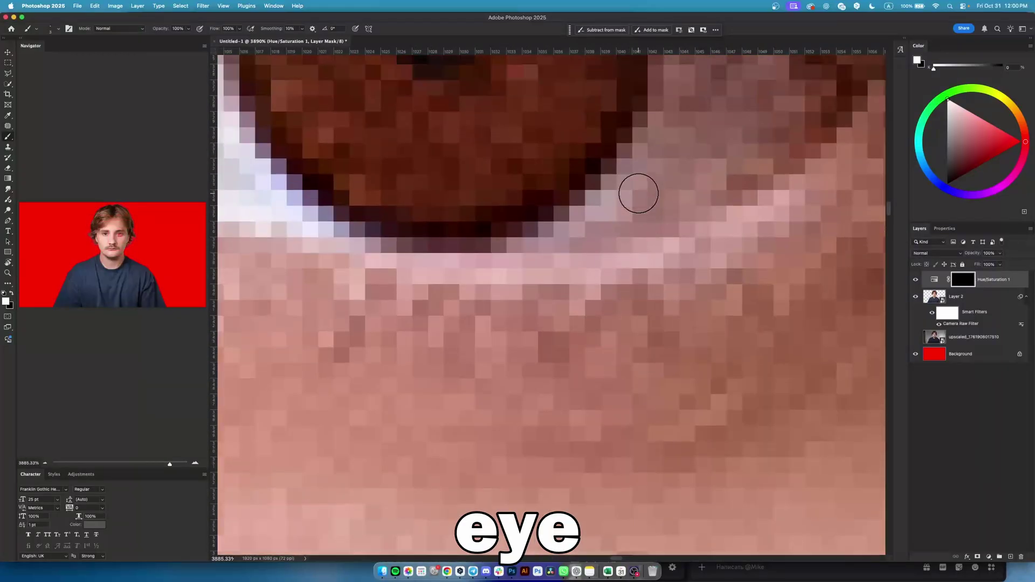
{"action": "scroll", "coordinate": [642, 203], "scroll_direction": "down", "scroll_amount": 3}
{"action": "mouse_move", "coordinate": [664, 151]}
{"action": "left_mouse_down"}
{"action": "mouse_move", "coordinate": [670, 220]}
{"action": "mouse_move", "coordinate": [668, 161]}
{"action": "mouse_move", "coordinate": [654, 257]}
{"action": "mouse_move", "coordinate": [588, 318]}
{"action": "mouse_move", "coordinate": [651, 310]}
{"action": "left_mouse_up"}
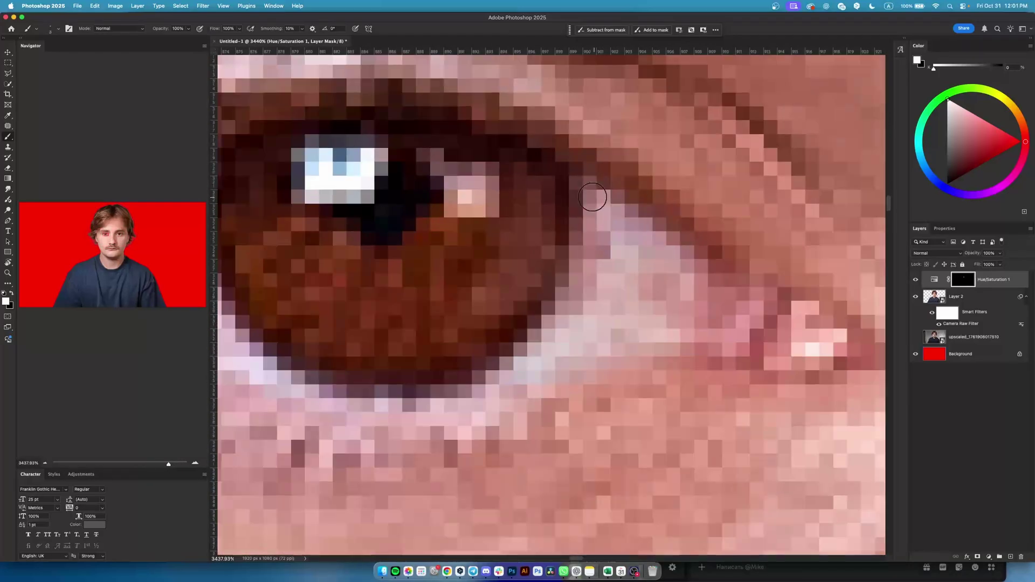
Desaturate the white of the other eye by painting white on the Hue/Saturation mask, using a slightly larger brush for the wider areas
{"action": "mouse_move", "coordinate": [592, 197]}
{"action": "left_mouse_down"}
{"action": "mouse_move", "coordinate": [582, 249]}
{"action": "mouse_move", "coordinate": [653, 325]}
{"action": "mouse_move", "coordinate": [592, 342]}
{"action": "mouse_move", "coordinate": [757, 314]}
{"action": "mouse_move", "coordinate": [640, 227]}
{"action": "mouse_move", "coordinate": [680, 303]}
{"action": "mouse_move", "coordinate": [720, 325]}
{"action": "left_mouse_up"}
{"action": "scroll", "coordinate": [718, 340], "scroll_direction": "left", "scroll_amount": 4}
{"action": "left_click_drag", "start_coordinate": [663, 359], "coordinate": [528, 356]}
{"action": "left_click_drag", "start_coordinate": [529, 345], "coordinate": [786, 375]}
{"action": "key", "text": "bracketright"}
{"action": "key", "text": "bracketright"}
{"action": "mouse_move", "coordinate": [523, 252]}
{"action": "left_mouse_down"}
{"action": "mouse_move", "coordinate": [575, 294]}
{"action": "mouse_move", "coordinate": [640, 312]}
{"action": "left_mouse_up"}
{"action": "scroll", "coordinate": [600, 211], "scroll_direction": "down", "scroll_amount": 10}
{"action": "scroll", "coordinate": [711, 189], "scroll_direction": "up", "scroll_amount": 3}
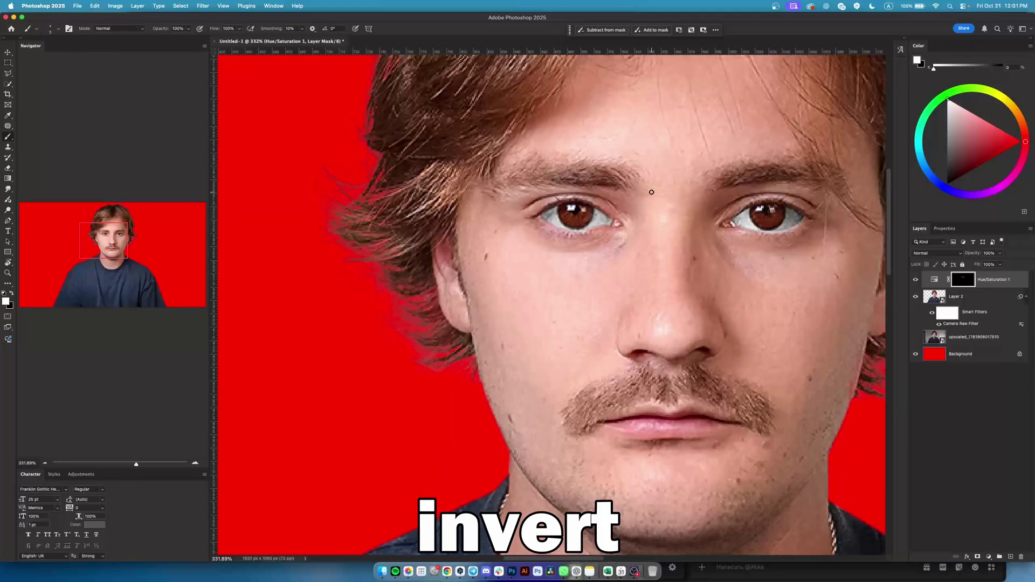
Restore color around the inner corner of the eye on the viewer's right by painting black at 50% opacity on the Hue/Saturation mask
{"action": "key", "text": "x"}
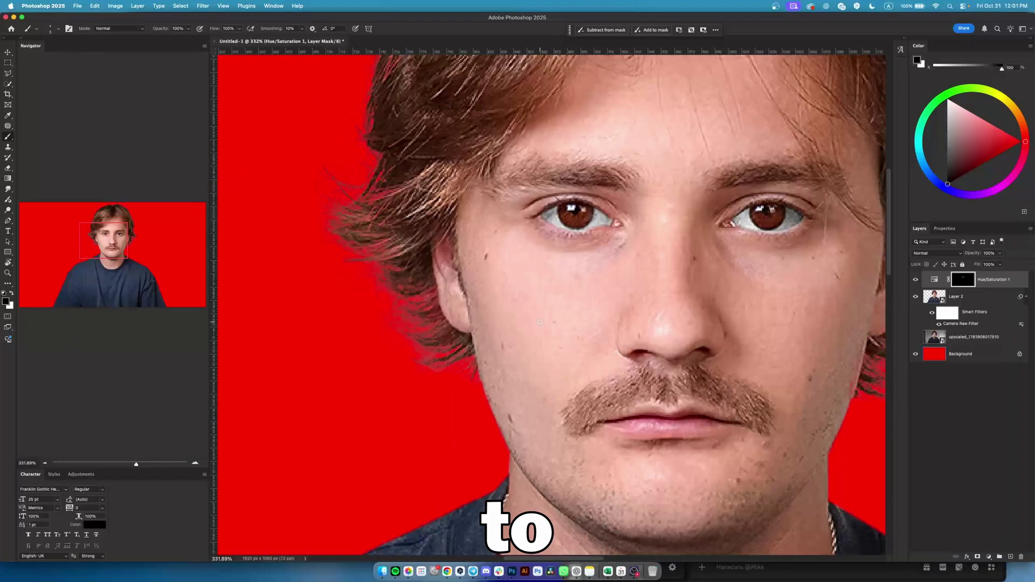
{"action": "scroll", "coordinate": [665, 262], "scroll_direction": "up", "scroll_amount": 1}
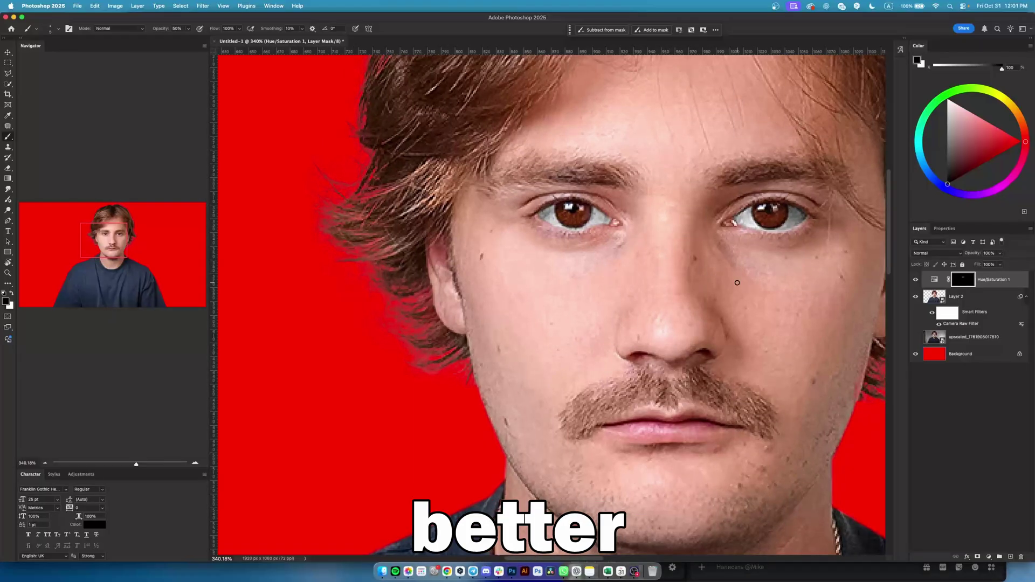
{"action": "scroll", "coordinate": [722, 264], "scroll_direction": "down", "scroll_amount": 1}
{"action": "scroll", "coordinate": [647, 216], "scroll_direction": "up", "scroll_amount": 4}
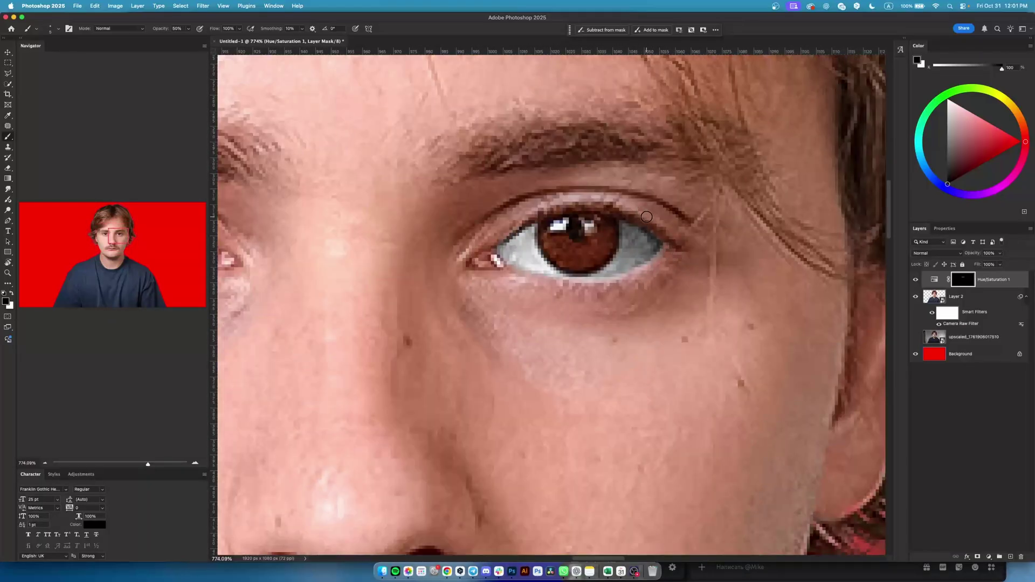
{"action": "scroll", "coordinate": [646, 217], "scroll_direction": "up", "scroll_amount": 5}
{"action": "mouse_move", "coordinate": [558, 188]}
{"action": "left_mouse_down"}
{"action": "mouse_move", "coordinate": [687, 342]}
{"action": "mouse_move", "coordinate": [426, 434]}
{"action": "left_mouse_up"}
{"action": "mouse_move", "coordinate": [425, 434]}
{"action": "left_mouse_down"}
{"action": "mouse_move", "coordinate": [734, 370]}
{"action": "mouse_move", "coordinate": [431, 252]}
{"action": "left_mouse_up"}
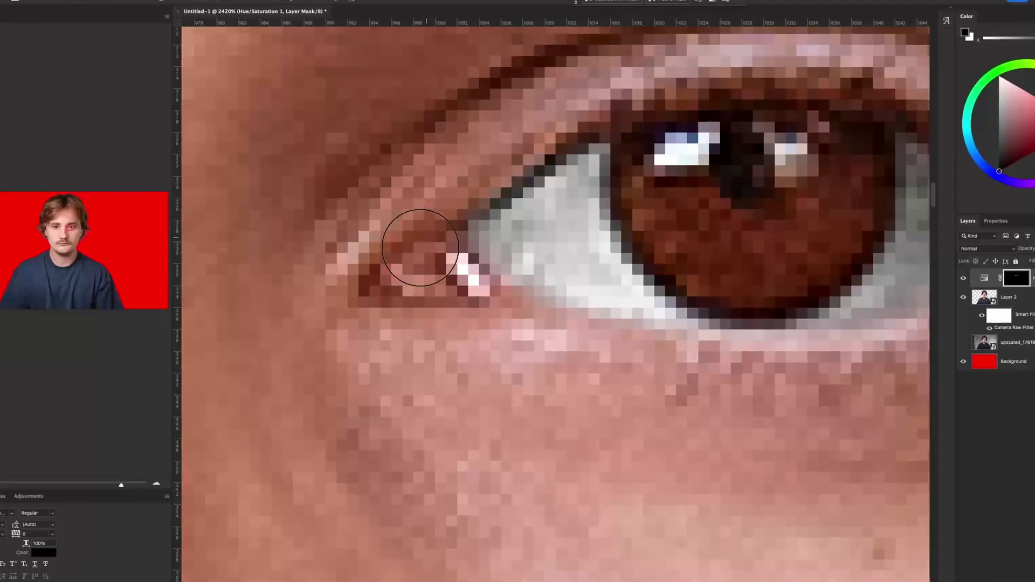
Refine the Hue/Saturation mask around the eye on the viewer's left by painting black over the lid edges and inner corner
{"action": "scroll", "coordinate": [420, 248], "scroll_direction": "down", "scroll_amount": 3}
{"action": "scroll", "coordinate": [615, 94], "scroll_direction": "down", "scroll_amount": 6}
{"action": "scroll", "coordinate": [582, 174], "scroll_direction": "up", "scroll_amount": 5}
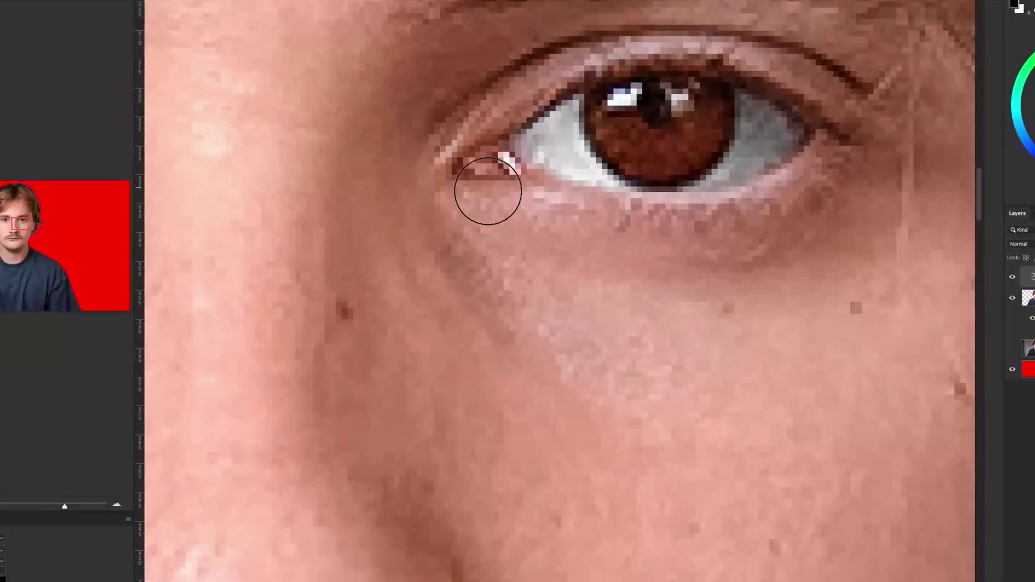
{"action": "left_click_drag", "start_coordinate": [488, 192], "coordinate": [385, 235]}
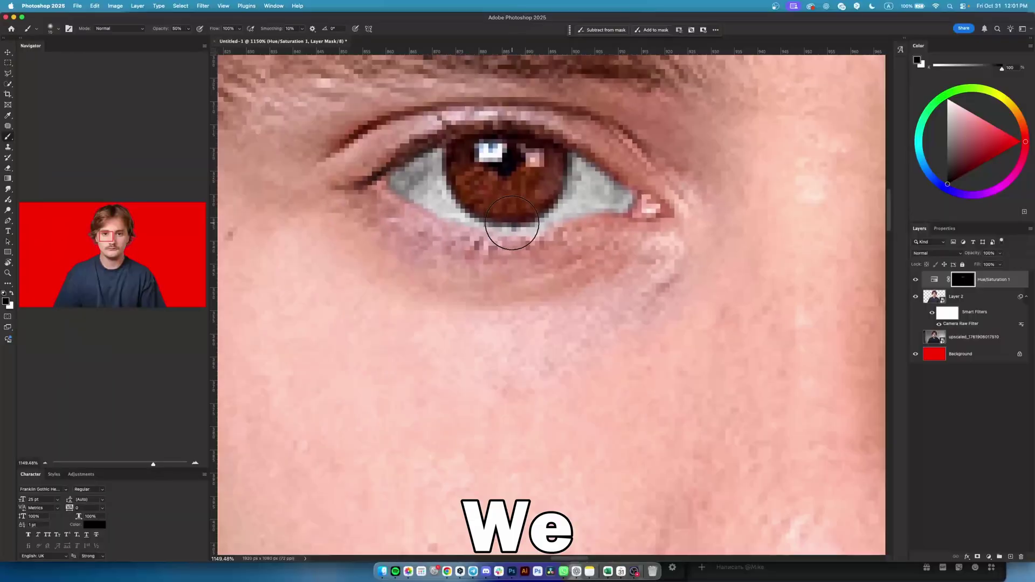
{"action": "scroll", "coordinate": [572, 203], "scroll_direction": "up", "scroll_amount": 1}
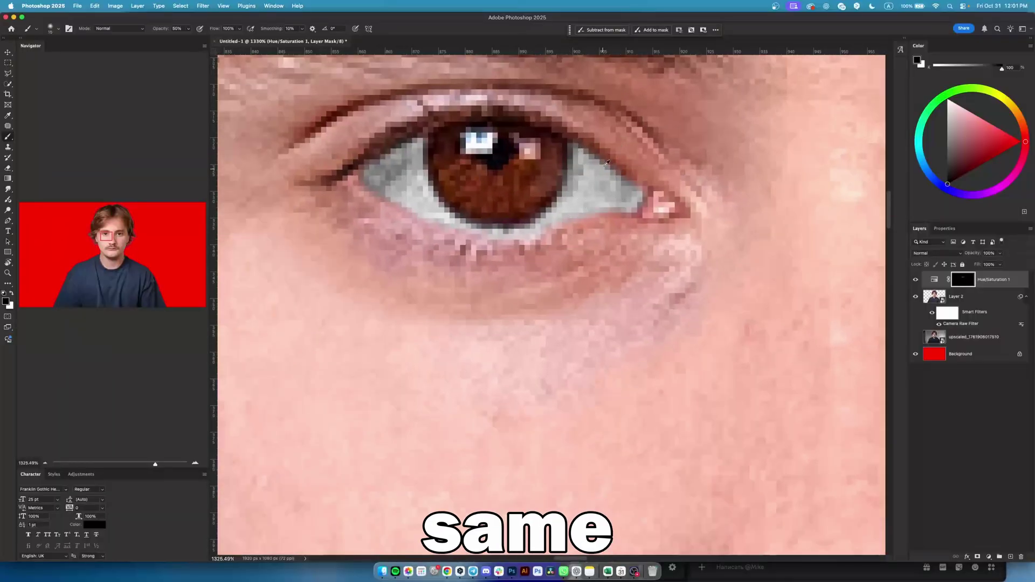
{"action": "left_click_drag", "start_coordinate": [604, 164], "coordinate": [586, 165]}
{"action": "scroll", "coordinate": [603, 165], "scroll_direction": "up", "scroll_amount": 1}
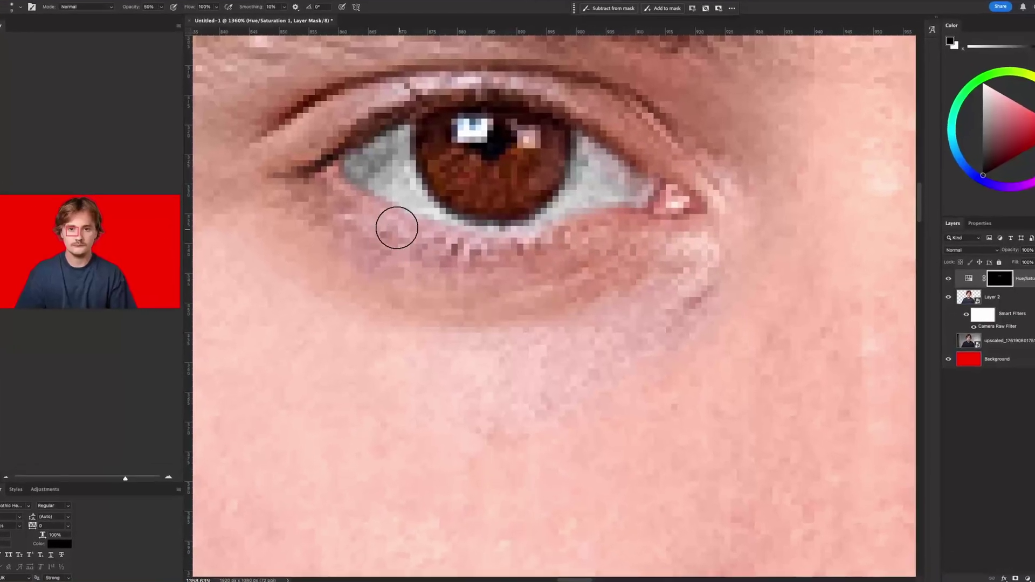
{"action": "scroll", "coordinate": [474, 146], "scroll_direction": "down", "scroll_amount": 8}
{"action": "scroll", "coordinate": [674, 264], "scroll_direction": "up", "scroll_amount": 3}
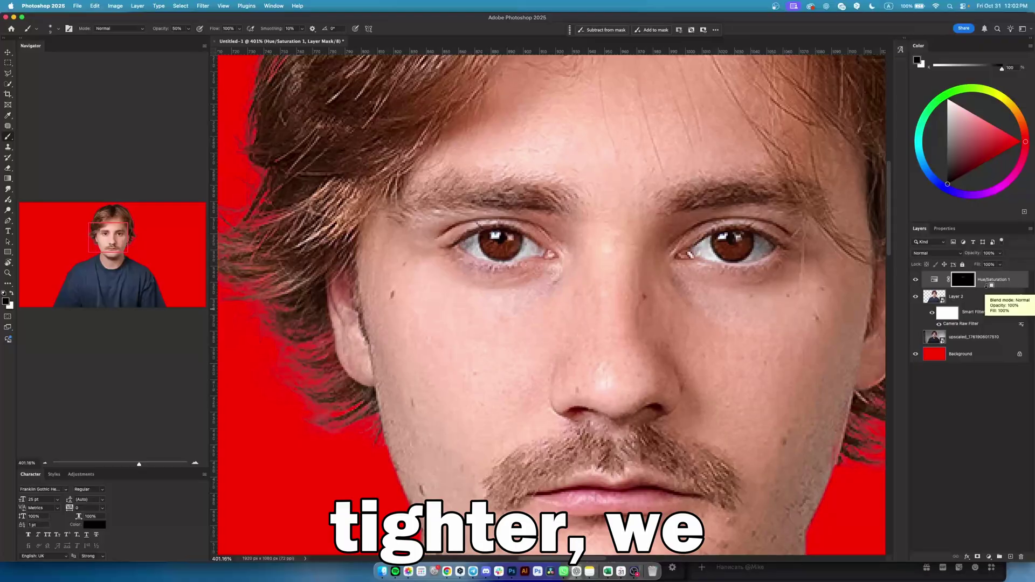
Clip the Hue/Saturation layer to Layer 2 and add a clipped Exposure adjustment beneath it that uses a copy of its mask
{"action": "left_click", "coordinate": [987, 288], "text": "alt"}
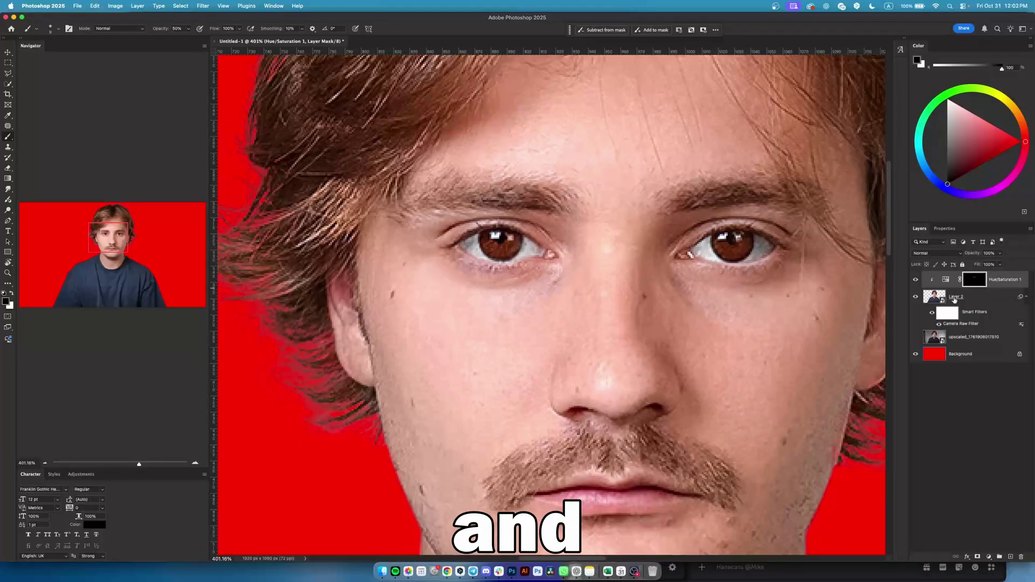
{"action": "left_click", "coordinate": [970, 298]}
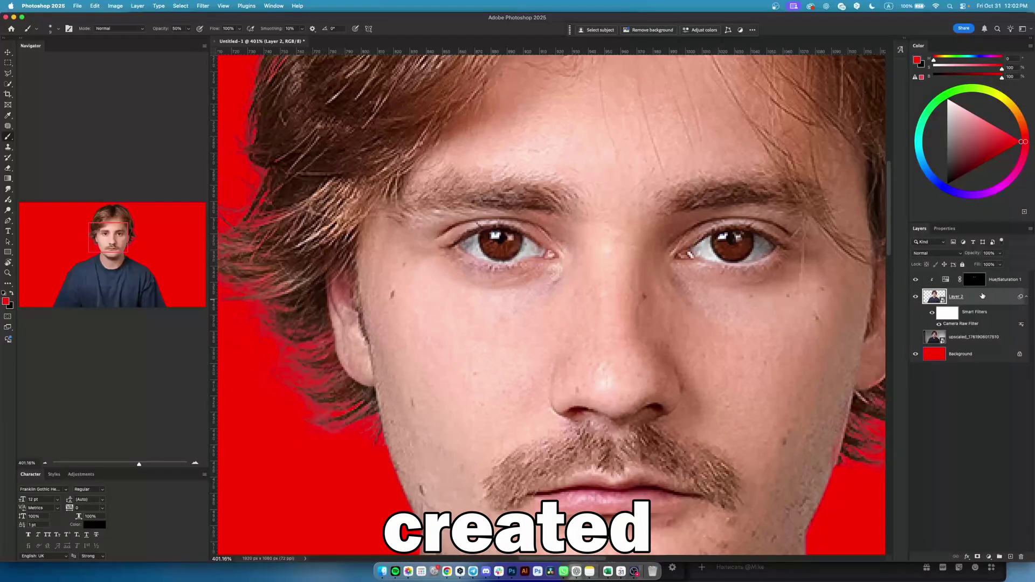
{"action": "scroll", "coordinate": [755, 237], "scroll_direction": "up", "scroll_amount": 2}
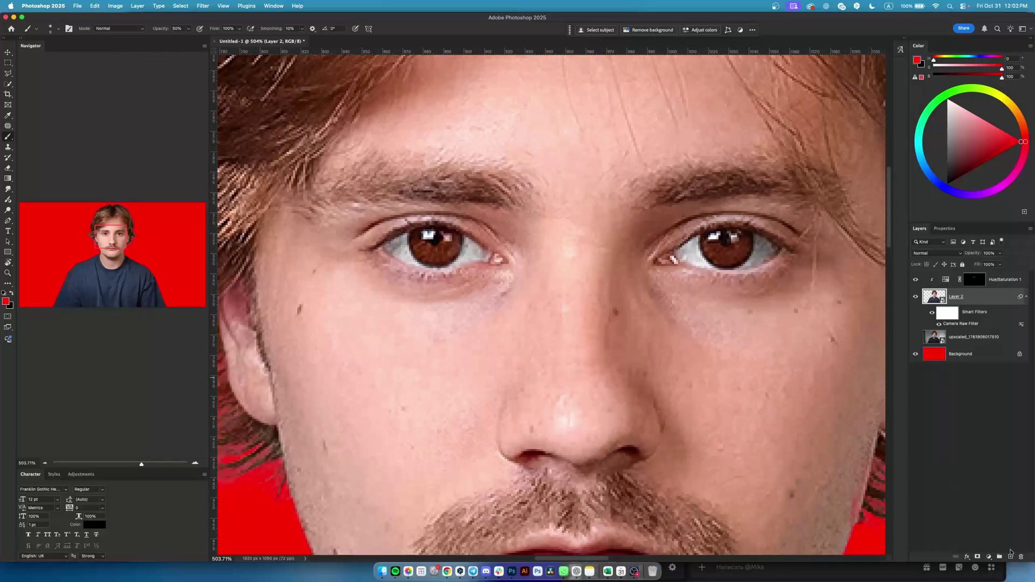
{"action": "left_click", "coordinate": [990, 557]}
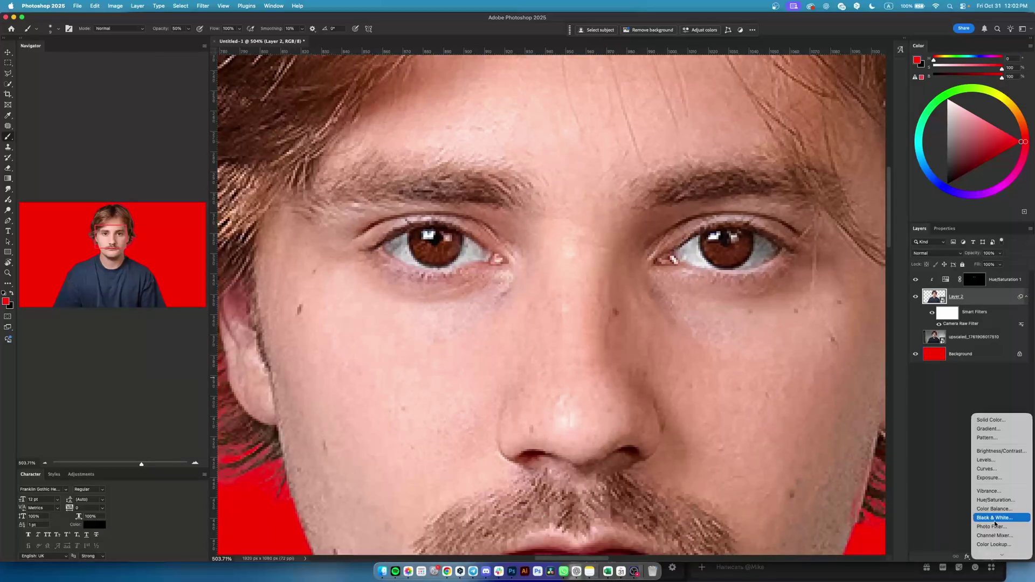
{"action": "left_click", "coordinate": [994, 479]}
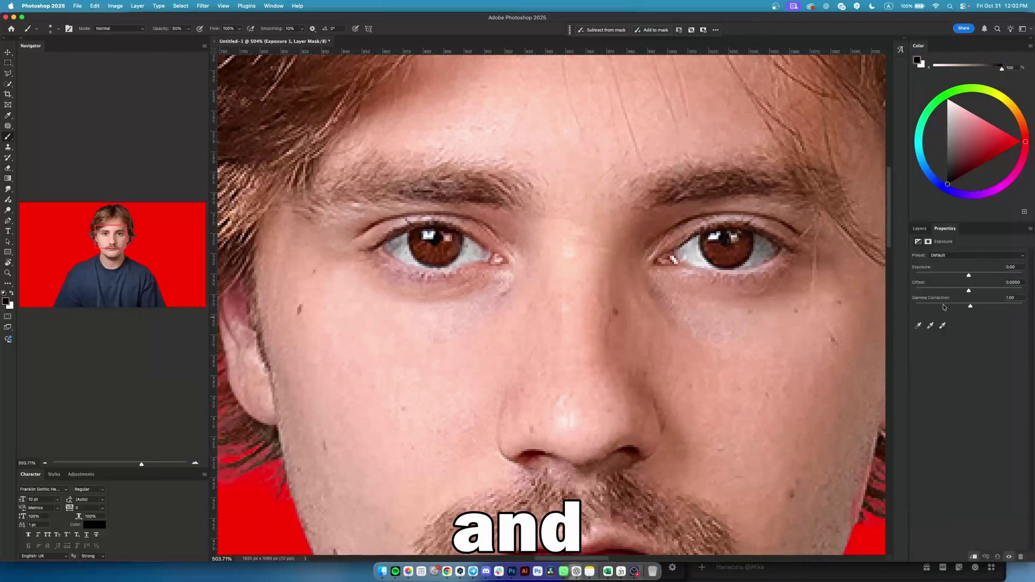
{"action": "left_click", "coordinate": [920, 228]}
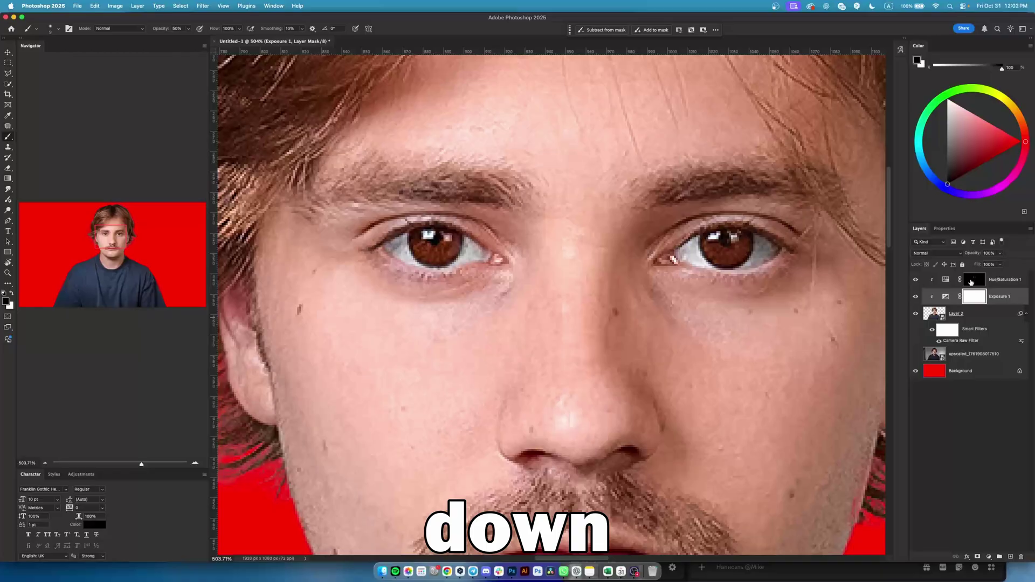
{"action": "left_click_drag", "start_coordinate": [972, 282], "coordinate": [976, 297]}
Brighten the eye whites with the Exposure layer by raising Offset, setting Gamma Correction to about 1.58 and fine-tuning Exposure
{"action": "left_click", "coordinate": [946, 228]}
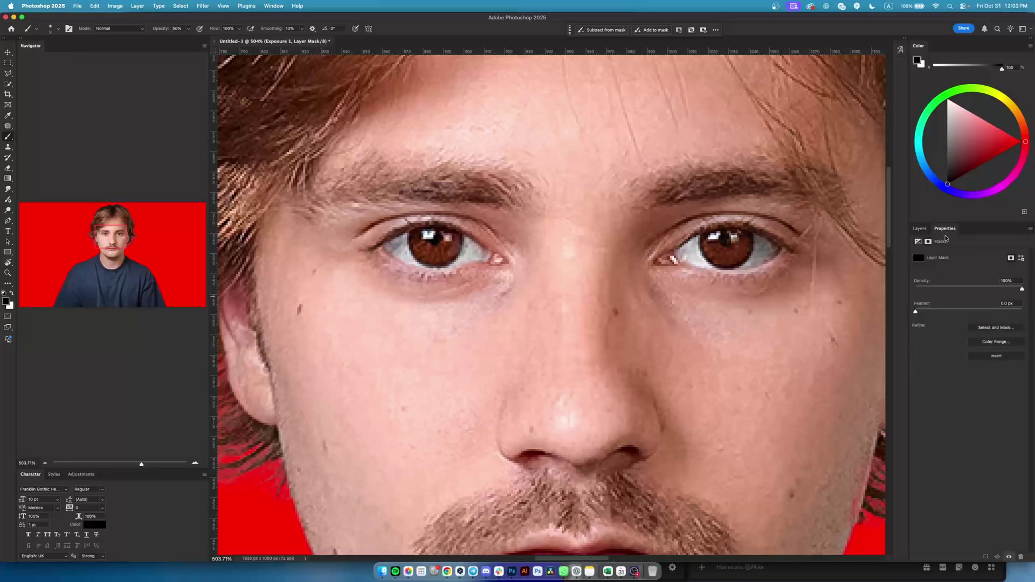
{"action": "left_click", "coordinate": [919, 242]}
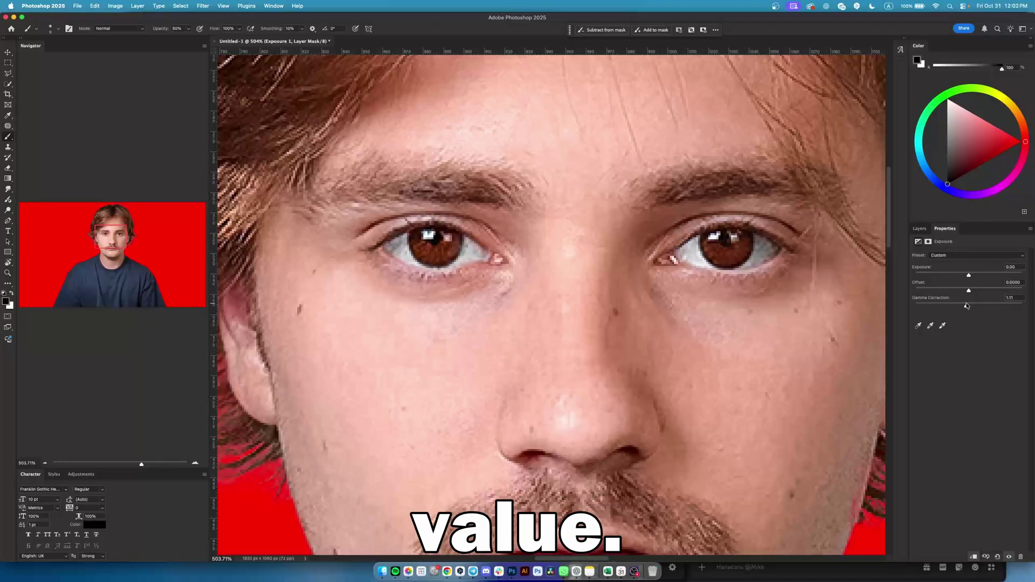
{"action": "mouse_move", "coordinate": [967, 306]}
{"action": "left_mouse_down"}
{"action": "mouse_move", "coordinate": [958, 306]}
{"action": "mouse_move", "coordinate": [981, 291]}
{"action": "left_mouse_up"}
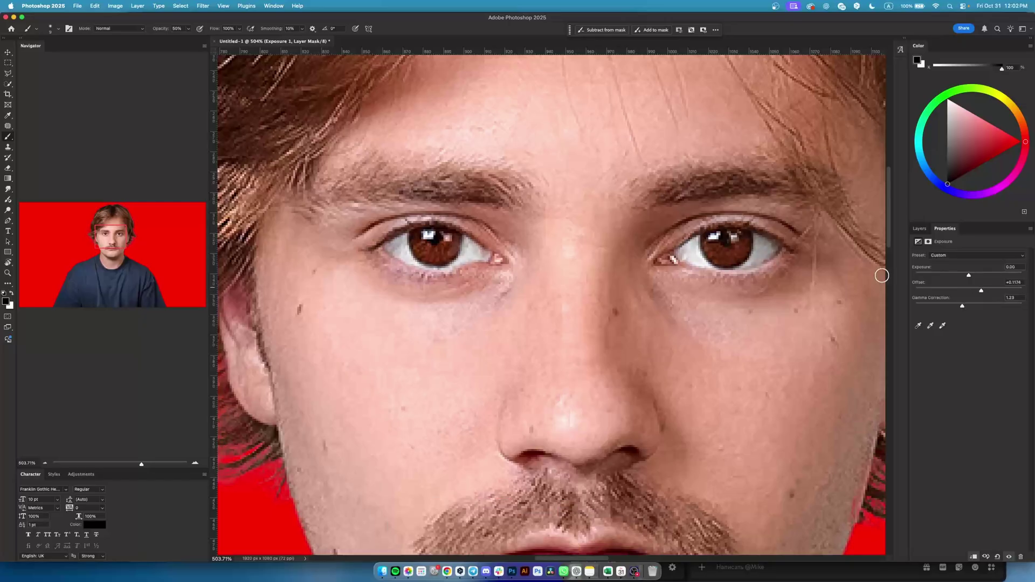
{"action": "scroll", "coordinate": [586, 200], "scroll_direction": "down", "scroll_amount": 8}
{"action": "scroll", "coordinate": [587, 200], "scroll_direction": "up", "scroll_amount": 5}
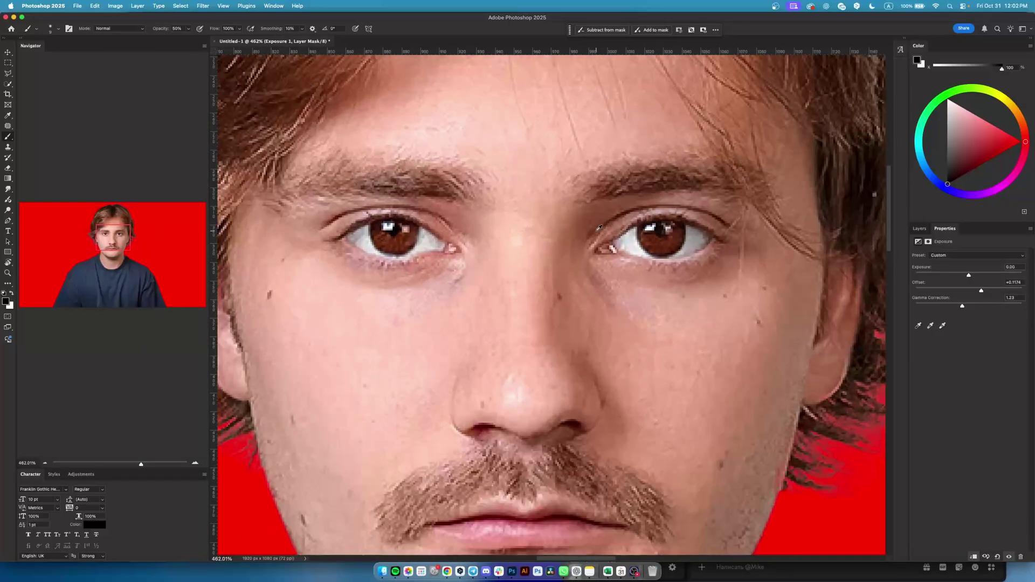
{"action": "scroll", "coordinate": [527, 228], "scroll_direction": "up", "scroll_amount": 1}
{"action": "left_click_drag", "start_coordinate": [981, 288], "coordinate": [954, 306]}
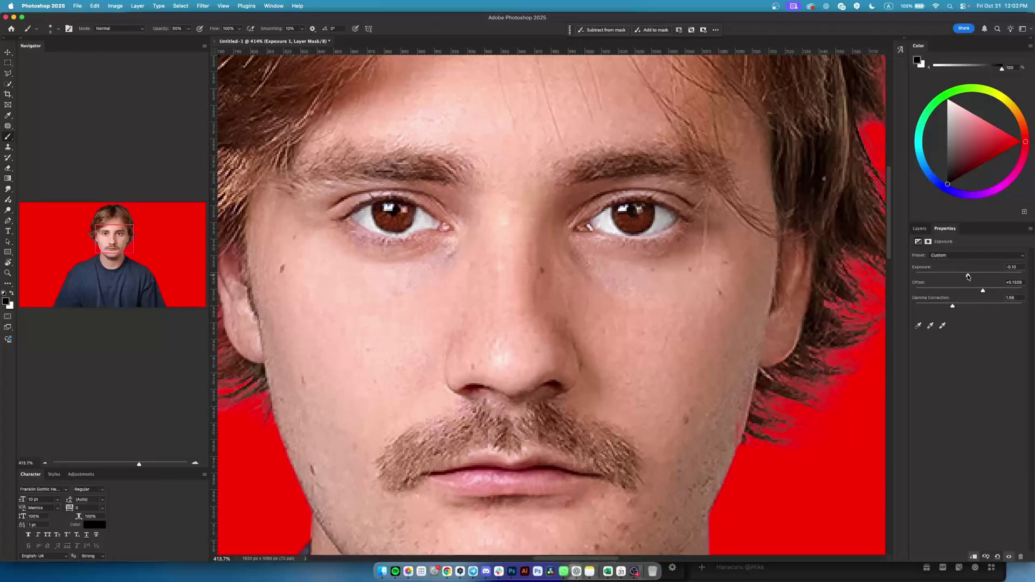
{"action": "left_click_drag", "start_coordinate": [969, 276], "coordinate": [979, 292]}
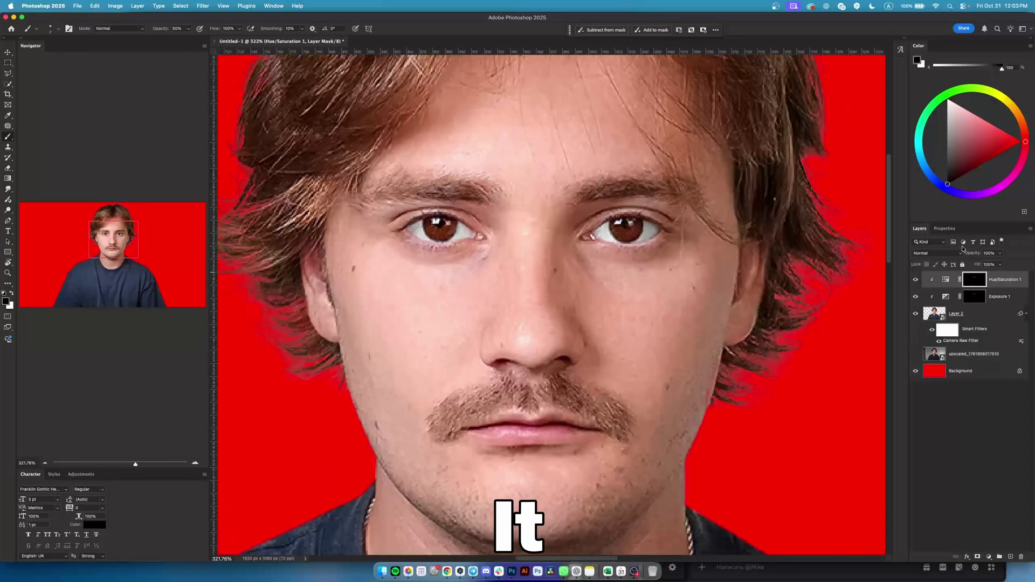
Set the Hue/Saturation layer's Saturation to -31 for more natural eye whites
{"action": "left_click", "coordinate": [948, 231]}
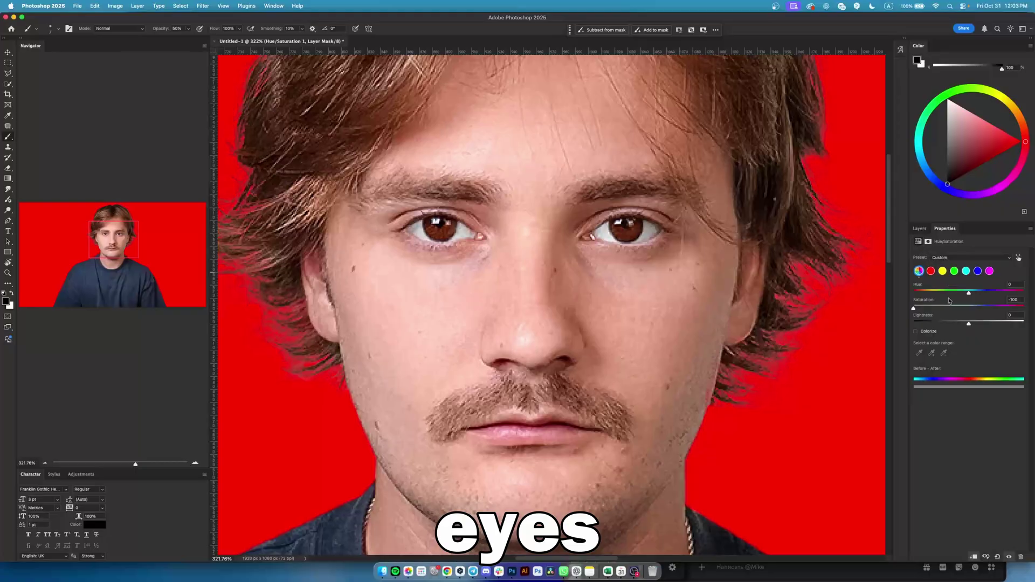
{"action": "left_click_drag", "start_coordinate": [936, 309], "coordinate": [1033, 317]}
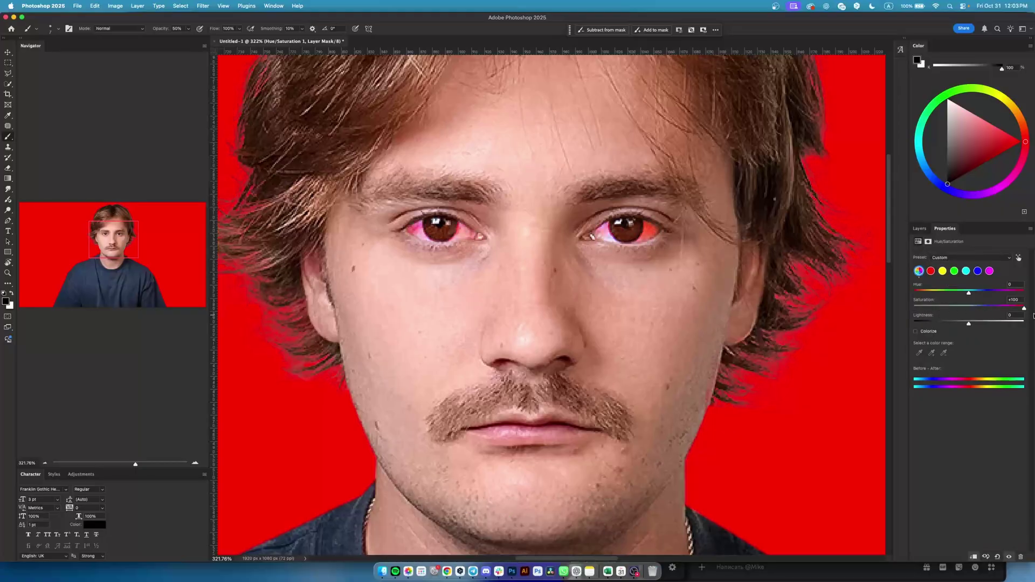
{"action": "left_click_drag", "start_coordinate": [1033, 316], "coordinate": [955, 311]}
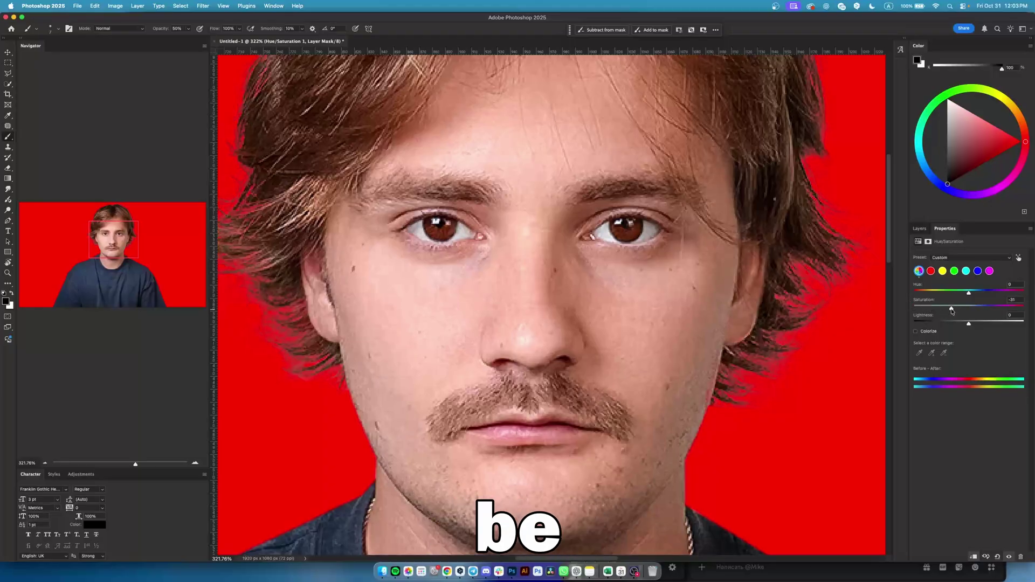
{"action": "scroll", "coordinate": [587, 237], "scroll_direction": "down", "scroll_amount": 10}
{"action": "scroll", "coordinate": [582, 238], "scroll_direction": "up", "scroll_amount": 6}
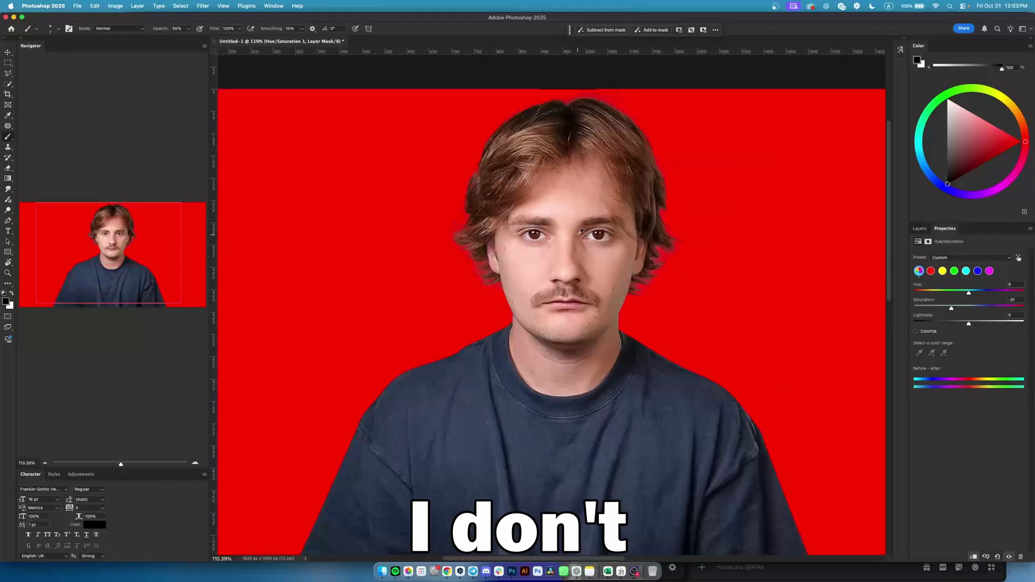
Compare the portrait with and without the Hue/Saturation and Exposure eye adjustments by toggling their visibility
{"action": "left_click", "coordinate": [919, 228]}
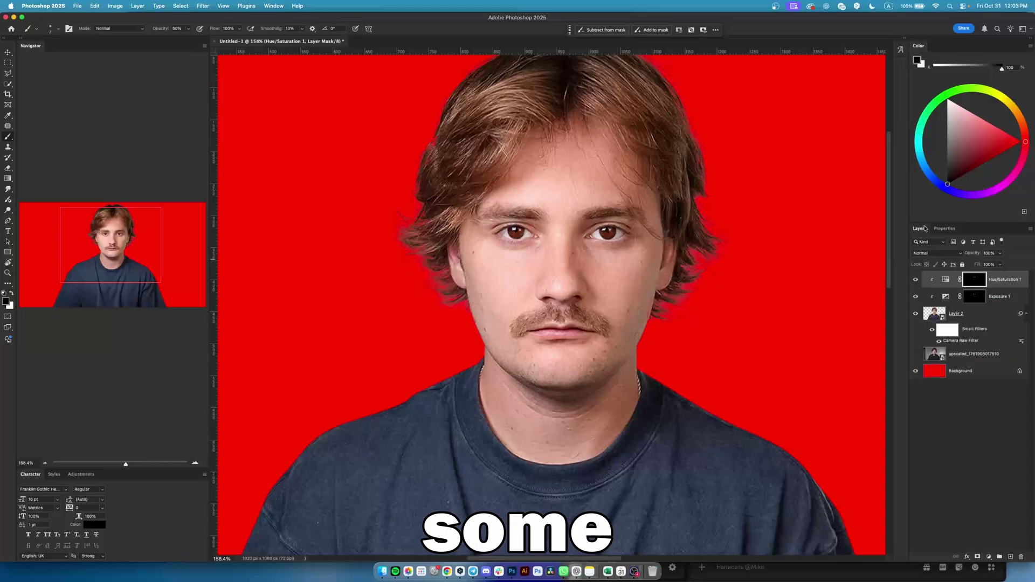
{"action": "scroll", "coordinate": [566, 278], "scroll_direction": "down", "scroll_amount": 2}
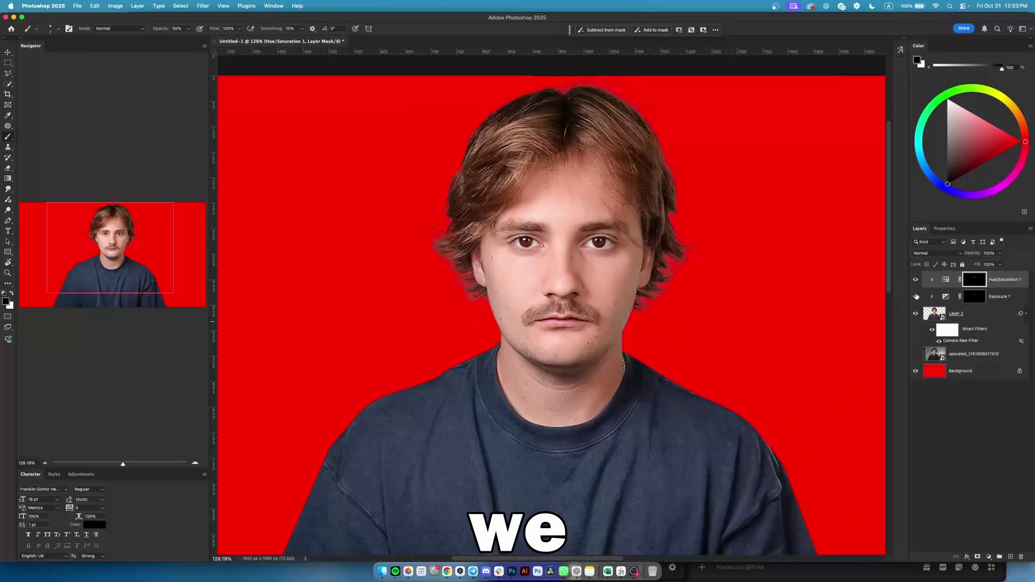
{"action": "left_click", "coordinate": [915, 280]}
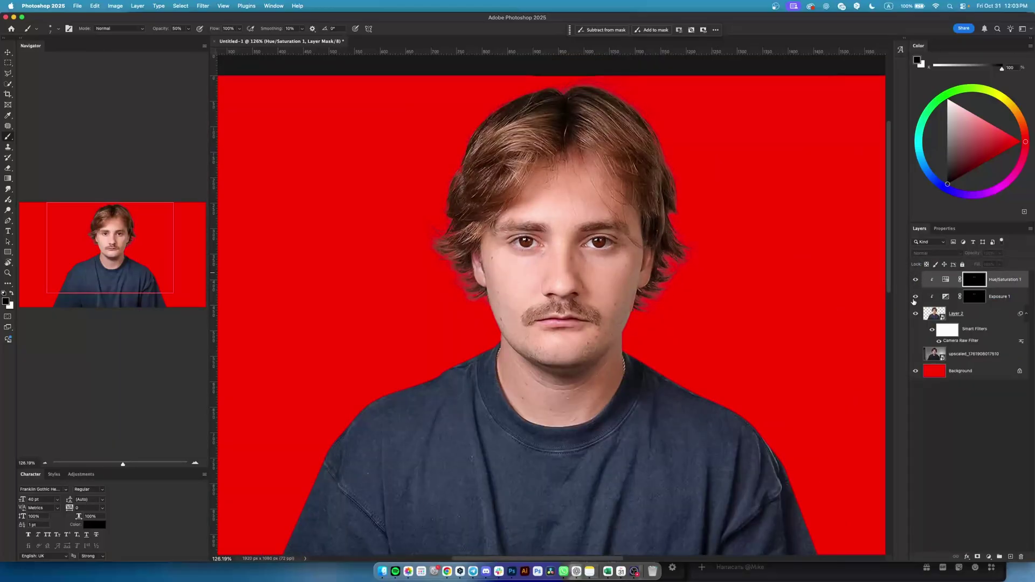
{"action": "left_click", "coordinate": [915, 298]}
{"action": "left_click", "coordinate": [989, 303]}
{"action": "scroll", "coordinate": [585, 242], "scroll_direction": "up", "scroll_amount": 5}
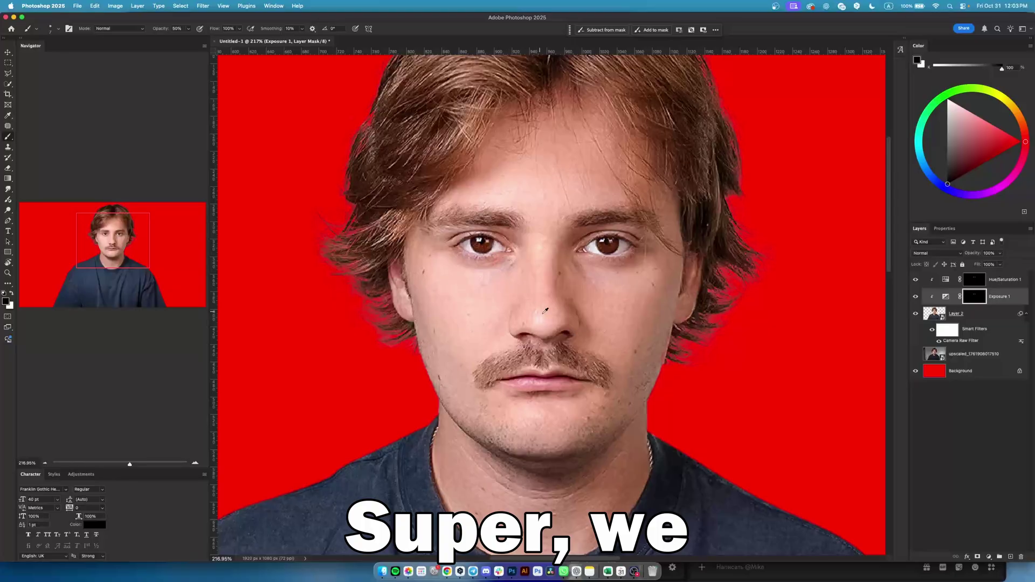
{"action": "scroll", "coordinate": [547, 309], "scroll_direction": "up", "scroll_amount": 2}
Duplicate Layer 2 with its Camera Raw filter and clip the copy to the original layer
{"action": "left_click", "coordinate": [984, 319]}
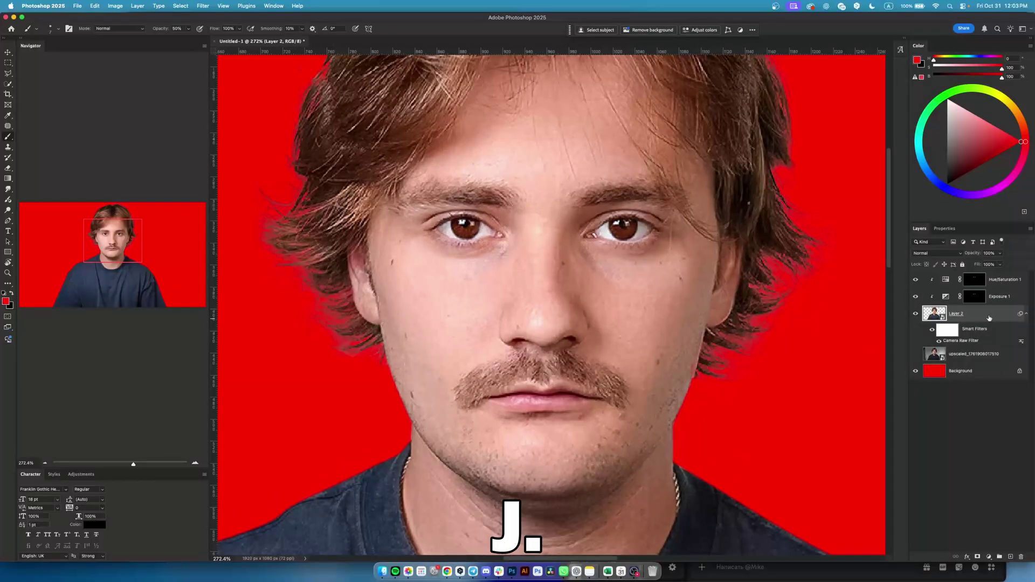
{"action": "key", "text": "super+j"}
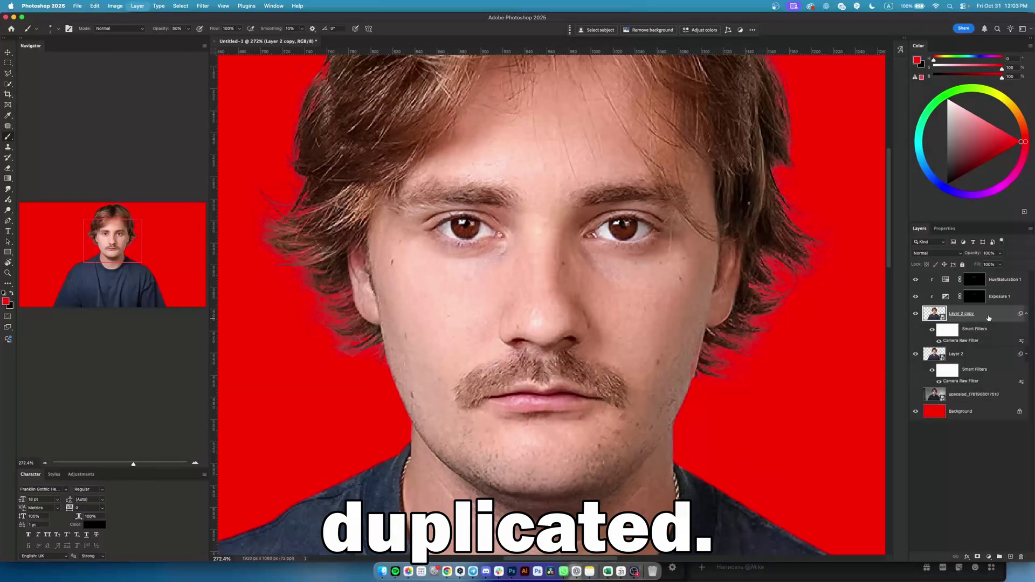
{"action": "left_click", "coordinate": [964, 344], "text": "alt"}
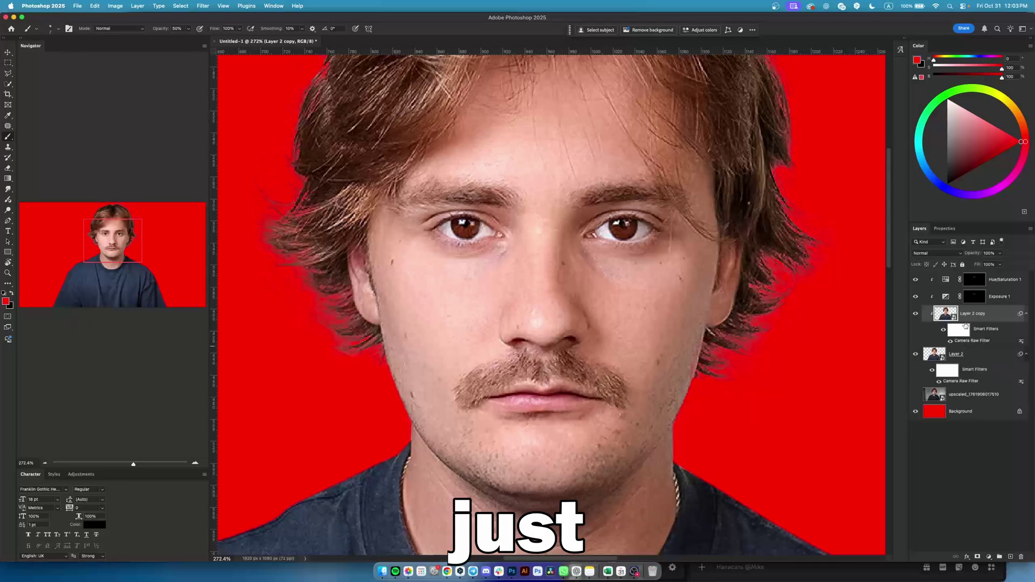
{"action": "left_click", "coordinate": [1026, 314]}
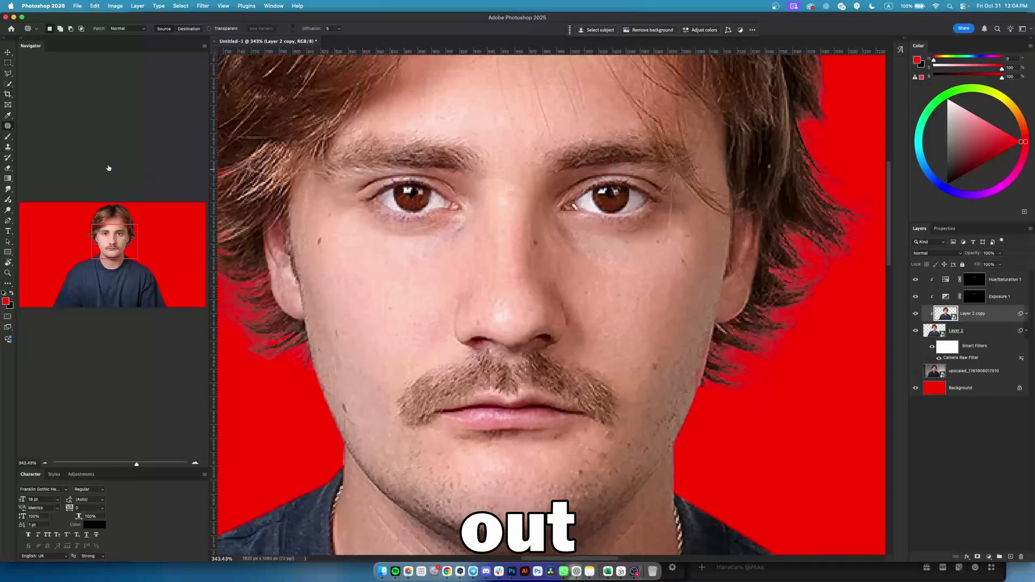
Rasterize the clipped copy of Layer 2 so its pixels can be retouched directly
{"action": "right_click", "coordinate": [992, 319]}
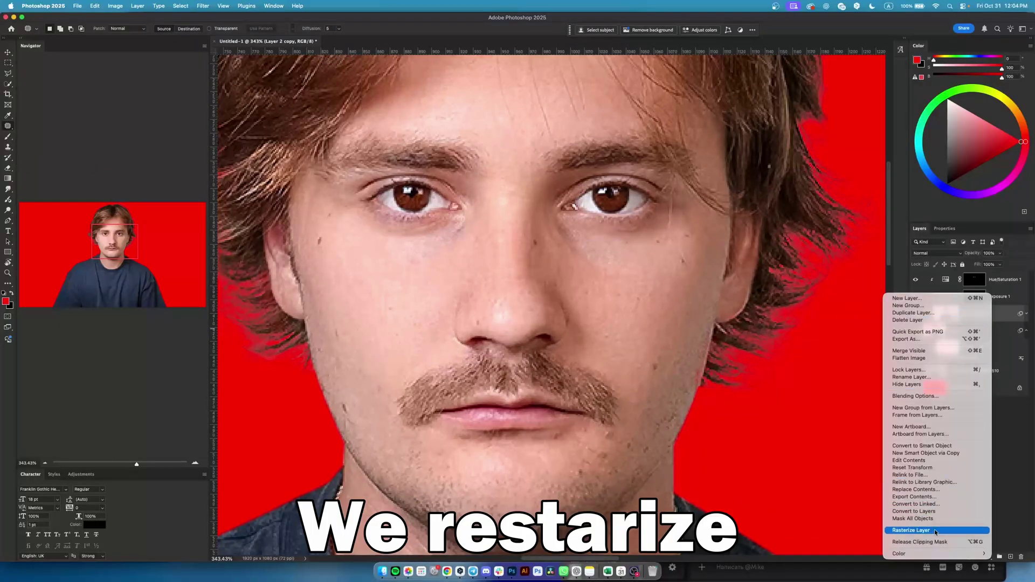
{"action": "left_click", "coordinate": [927, 416]}
{"action": "scroll", "coordinate": [633, 327], "scroll_direction": "up", "scroll_amount": 3}
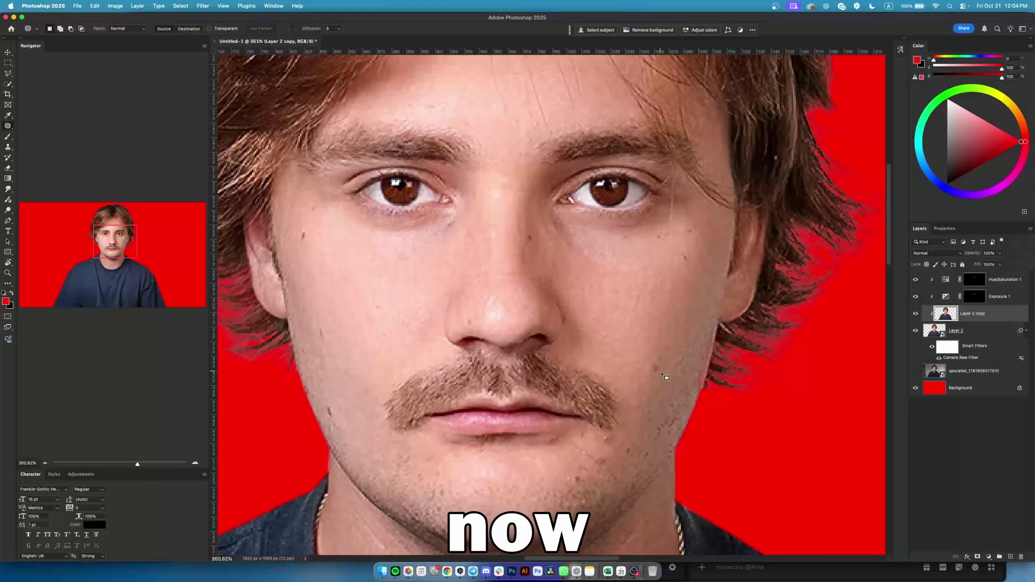
Patch the blemishes on the shaded cheek and beside the nostril on Layer 2 copy using nearby clean skin
{"action": "scroll", "coordinate": [650, 377], "scroll_direction": "down", "scroll_amount": 1}
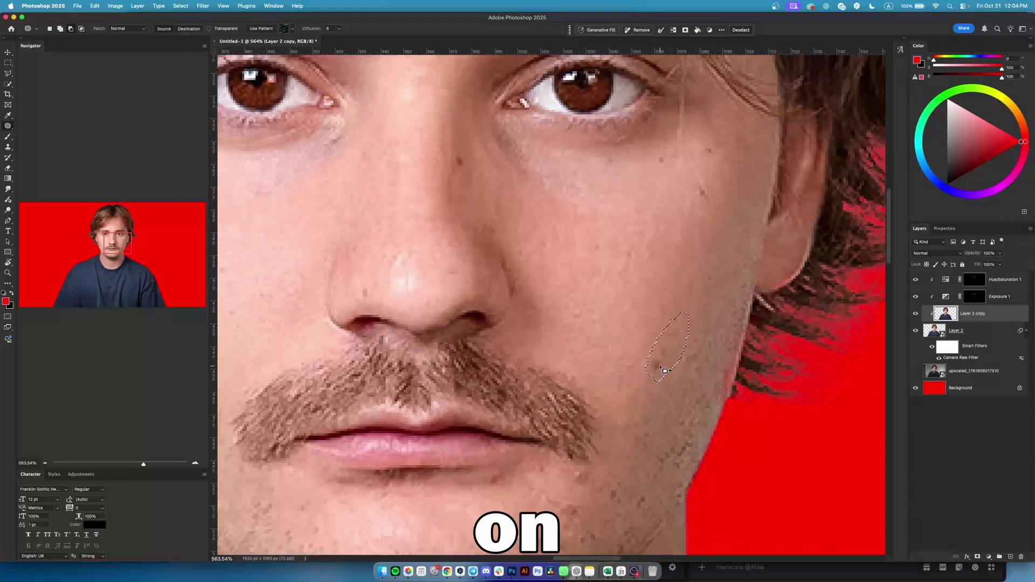
{"action": "scroll", "coordinate": [682, 315], "scroll_direction": "down", "scroll_amount": 3}
{"action": "scroll", "coordinate": [686, 312], "scroll_direction": "up", "scroll_amount": 1}
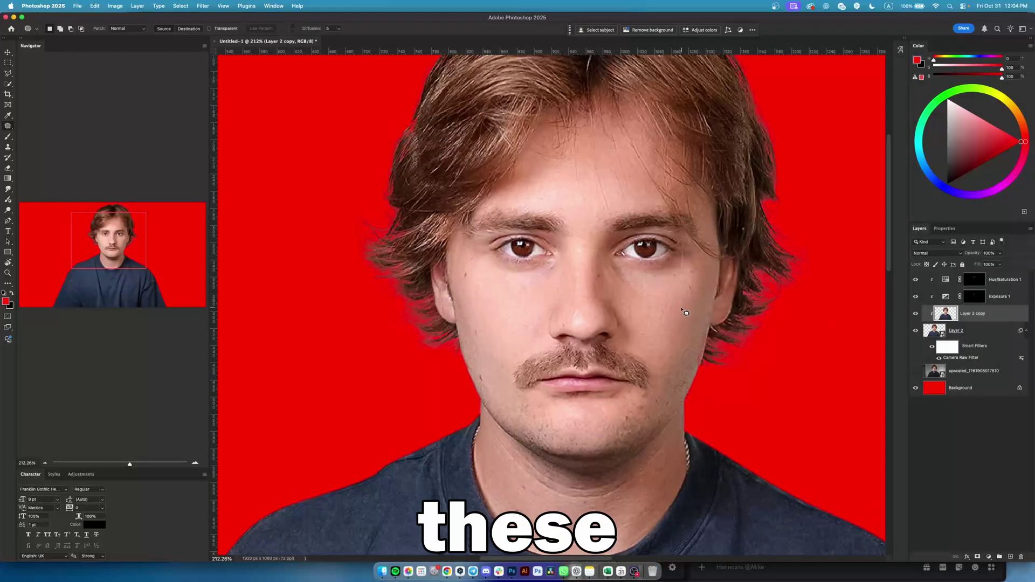
{"action": "scroll", "coordinate": [620, 345], "scroll_direction": "up", "scroll_amount": 5}
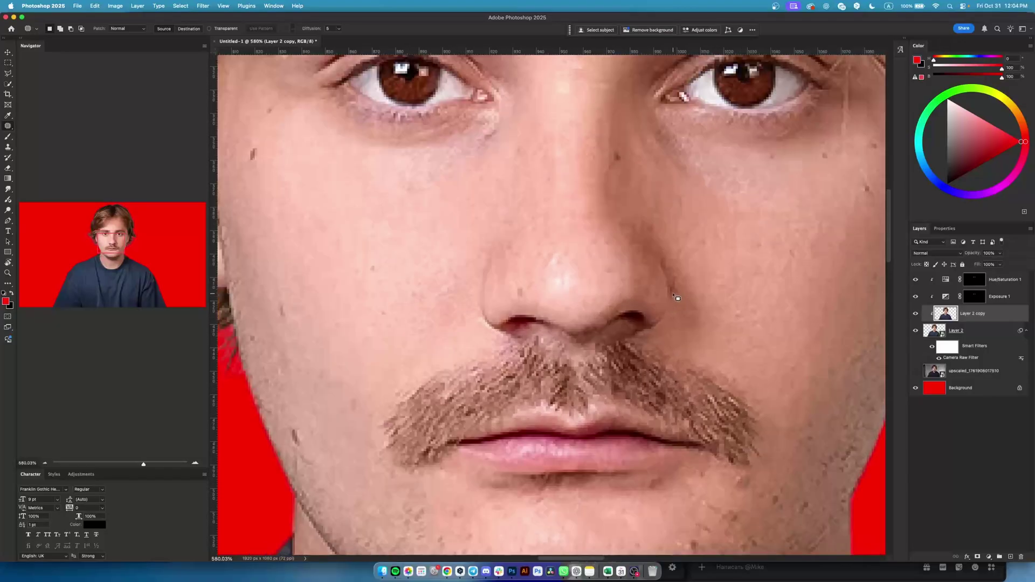
{"action": "mouse_move", "coordinate": [674, 296]}
{"action": "left_mouse_down"}
{"action": "mouse_move", "coordinate": [677, 270]}
{"action": "mouse_move", "coordinate": [662, 256]}
{"action": "mouse_move", "coordinate": [670, 284]}
{"action": "mouse_move", "coordinate": [695, 294]}
{"action": "mouse_move", "coordinate": [617, 347]}
{"action": "mouse_move", "coordinate": [598, 340]}
{"action": "left_mouse_up"}
{"action": "key", "text": "super+d"}
{"action": "scroll", "coordinate": [692, 321], "scroll_direction": "down", "scroll_amount": 6}
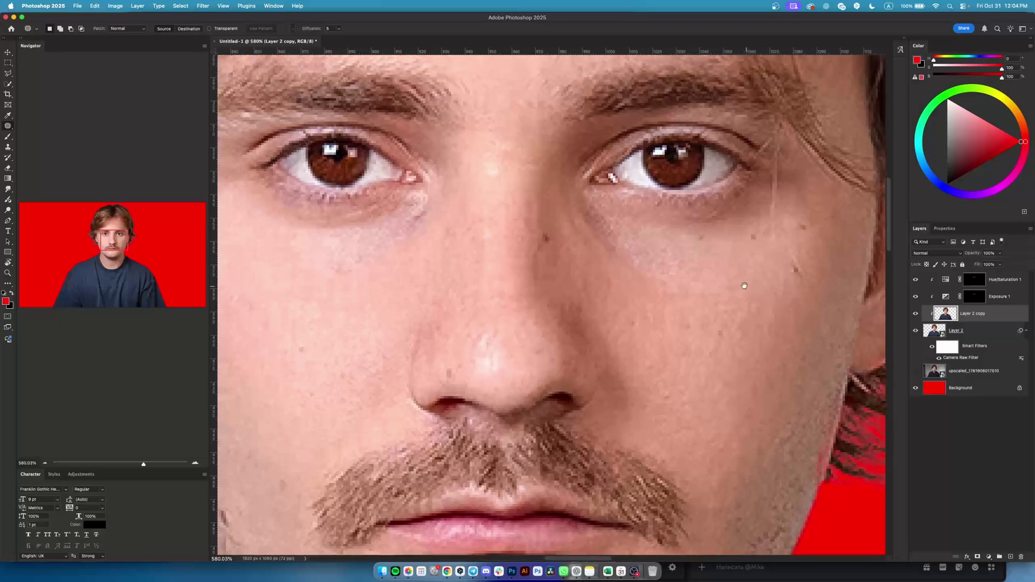
Patch the mole and the small spot between the outer eye corner and the ear on the brighter side of the face
{"action": "scroll", "coordinate": [536, 291], "scroll_direction": "up", "scroll_amount": 7}
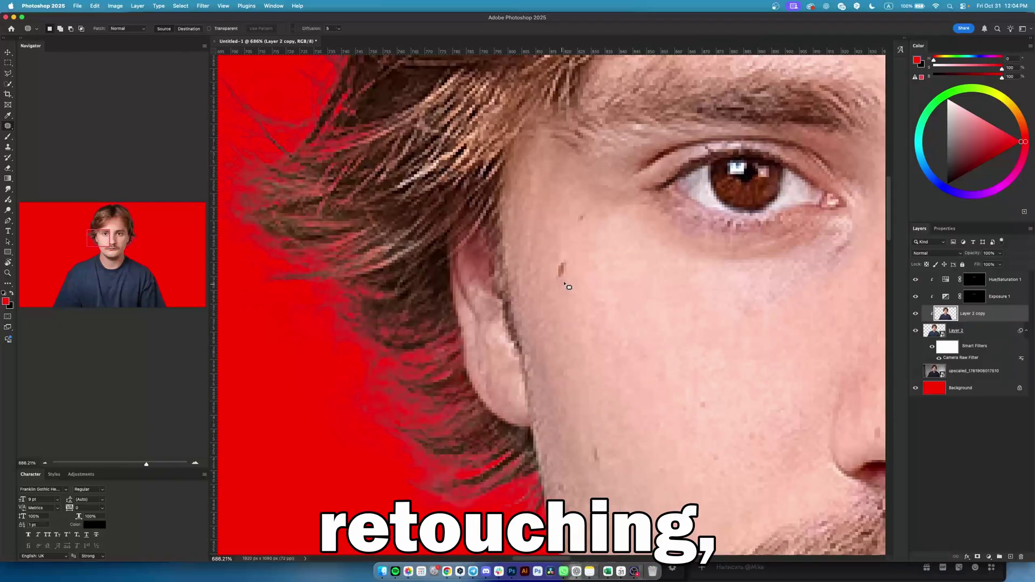
{"action": "left_click_drag", "start_coordinate": [557, 271], "coordinate": [577, 306]}
{"action": "key", "text": "super+d"}
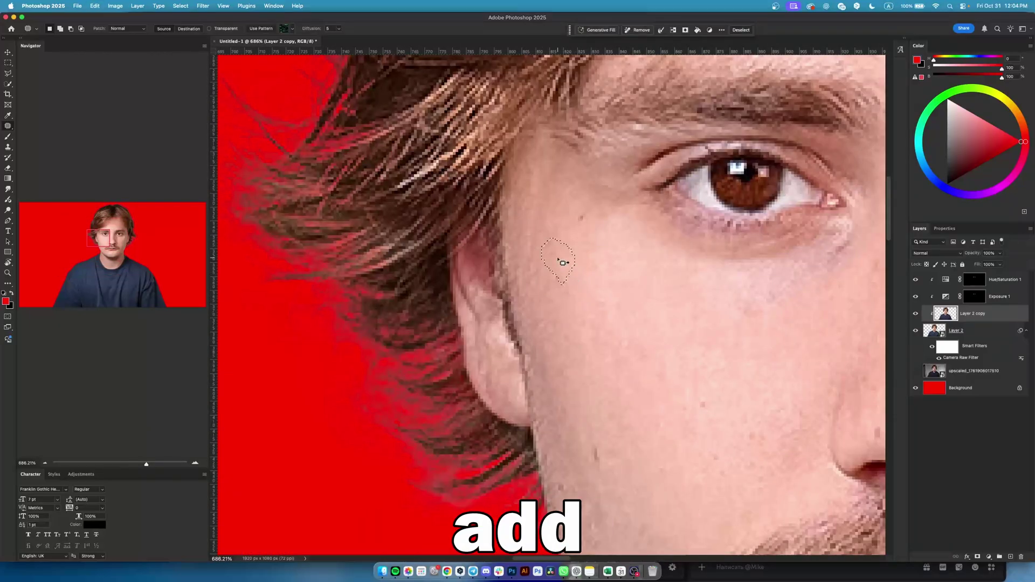
{"action": "mouse_move", "coordinate": [586, 228]}
{"action": "left_mouse_down"}
{"action": "mouse_move", "coordinate": [595, 212]}
{"action": "mouse_move", "coordinate": [588, 228]}
{"action": "left_mouse_up"}
{"action": "left_click_drag", "start_coordinate": [572, 215], "coordinate": [580, 265]}
{"action": "left_click", "coordinate": [563, 291]}
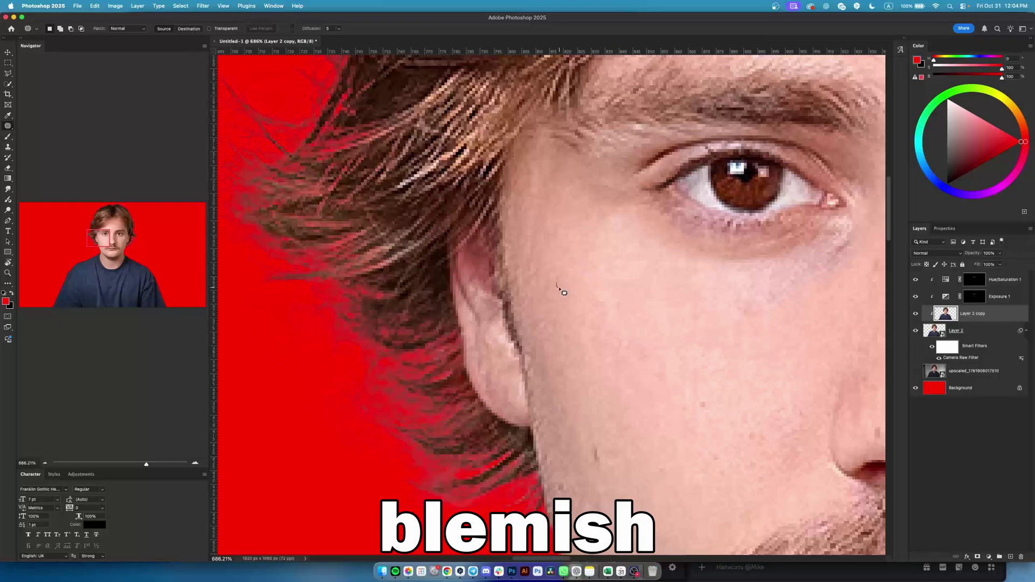
Patch the dark marks on the lower cheek near the jawline on the brighter side of the face
{"action": "scroll", "coordinate": [587, 283], "scroll_direction": "down", "scroll_amount": 5}
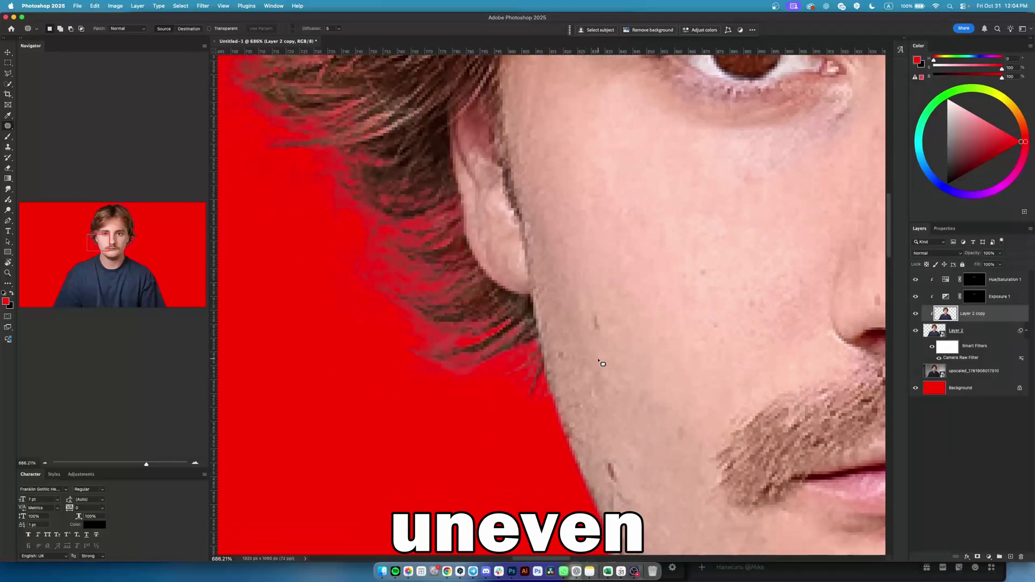
{"action": "mouse_move", "coordinate": [603, 354]}
{"action": "left_mouse_down"}
{"action": "mouse_move", "coordinate": [586, 287]}
{"action": "mouse_move", "coordinate": [593, 347]}
{"action": "mouse_move", "coordinate": [632, 336]}
{"action": "left_mouse_up"}
{"action": "key", "text": "super+d"}
{"action": "scroll", "coordinate": [632, 336], "scroll_direction": "down", "scroll_amount": 5}
{"action": "scroll", "coordinate": [630, 363], "scroll_direction": "down", "scroll_amount": 6}
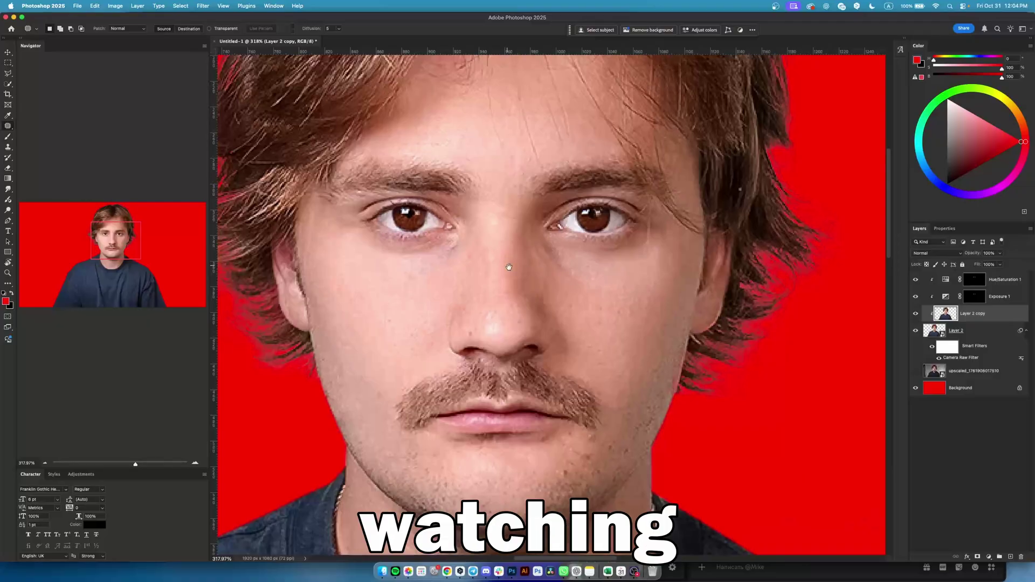
Patch the uneven shine between the eyebrows and at the top of the nose bridge with matching skin
{"action": "scroll", "coordinate": [631, 308], "scroll_direction": "up", "scroll_amount": 1}
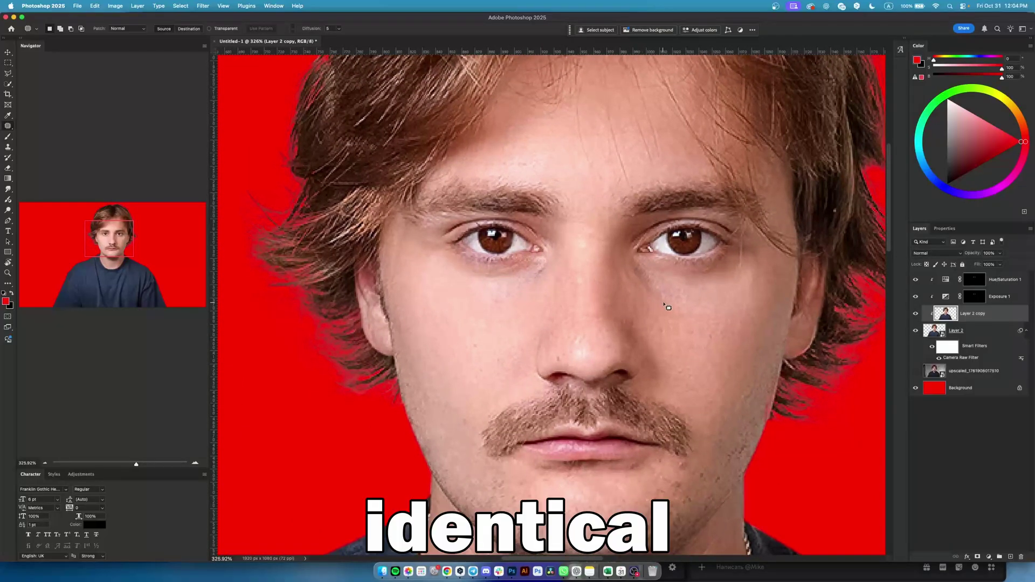
{"action": "scroll", "coordinate": [680, 311], "scroll_direction": "up", "scroll_amount": 1}
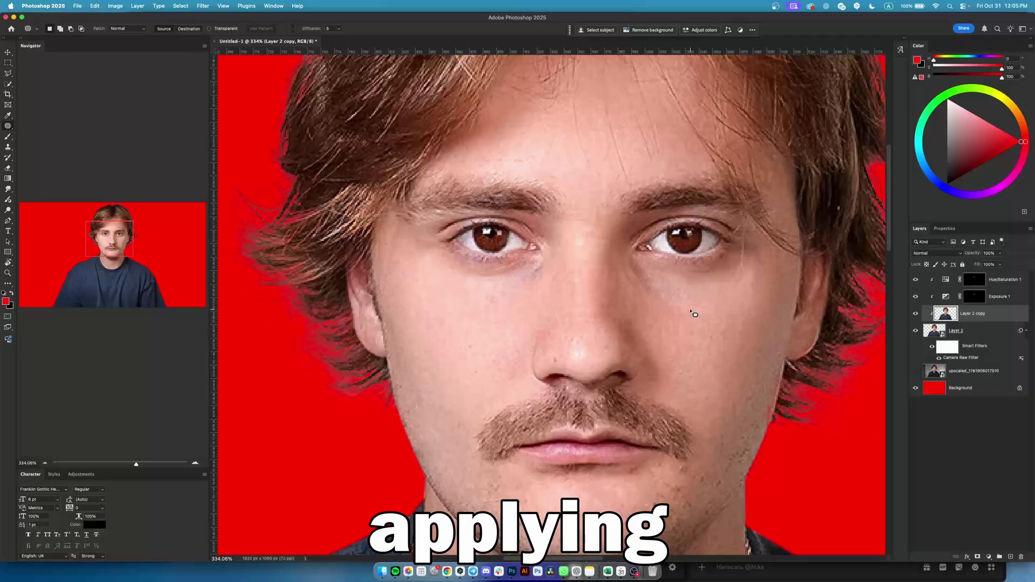
{"action": "scroll", "coordinate": [695, 314], "scroll_direction": "up", "scroll_amount": 10}
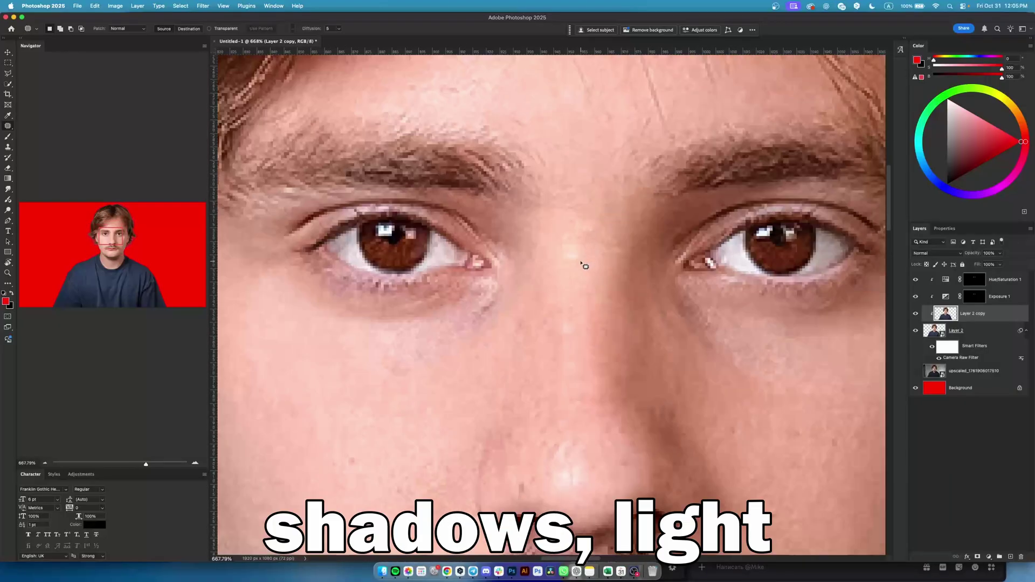
{"action": "mouse_move", "coordinate": [581, 263]}
{"action": "left_mouse_down"}
{"action": "mouse_move", "coordinate": [639, 255]}
{"action": "mouse_move", "coordinate": [578, 203]}
{"action": "left_mouse_up"}
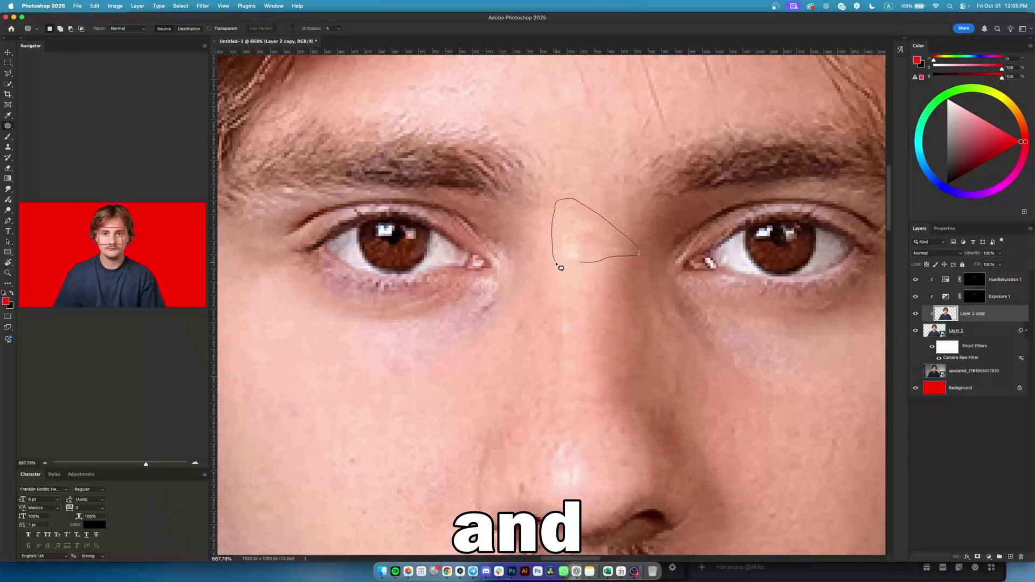
{"action": "left_click_drag", "start_coordinate": [556, 264], "coordinate": [579, 262]}
{"action": "left_click_drag", "start_coordinate": [580, 245], "coordinate": [579, 182]}
{"action": "key", "text": "super+d"}
{"action": "mouse_move", "coordinate": [565, 278]}
{"action": "left_mouse_down"}
{"action": "mouse_move", "coordinate": [575, 253]}
{"action": "mouse_move", "coordinate": [565, 264]}
{"action": "left_mouse_up"}
{"action": "key", "text": "super+d"}
{"action": "scroll", "coordinate": [586, 289], "scroll_direction": "down", "scroll_amount": 5}
{"action": "scroll", "coordinate": [568, 321], "scroll_direction": "up", "scroll_amount": 3}
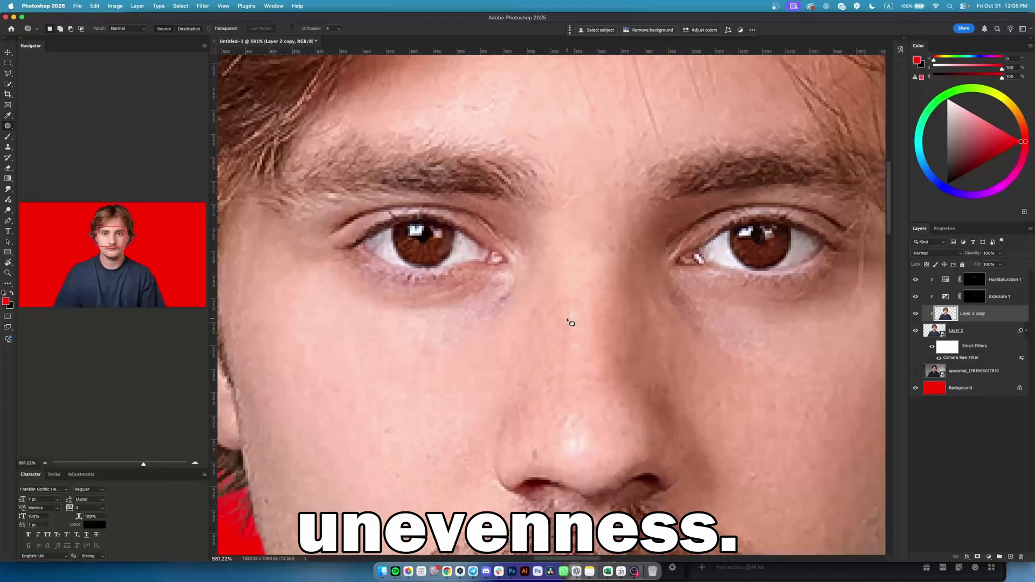
Patch the remaining uneven spots along the middle of the nose bridge
{"action": "scroll", "coordinate": [571, 323], "scroll_direction": "up", "scroll_amount": 1}
{"action": "mouse_move", "coordinate": [573, 322]}
{"action": "left_mouse_down"}
{"action": "mouse_move", "coordinate": [592, 279]}
{"action": "mouse_move", "coordinate": [567, 285]}
{"action": "mouse_move", "coordinate": [571, 319]}
{"action": "left_mouse_up"}
{"action": "left_click_drag", "start_coordinate": [581, 301], "coordinate": [585, 336]}
{"action": "key", "text": "super+d"}
{"action": "scroll", "coordinate": [581, 327], "scroll_direction": "down", "scroll_amount": 2}
{"action": "scroll", "coordinate": [567, 286], "scroll_direction": "down", "scroll_amount": 6}
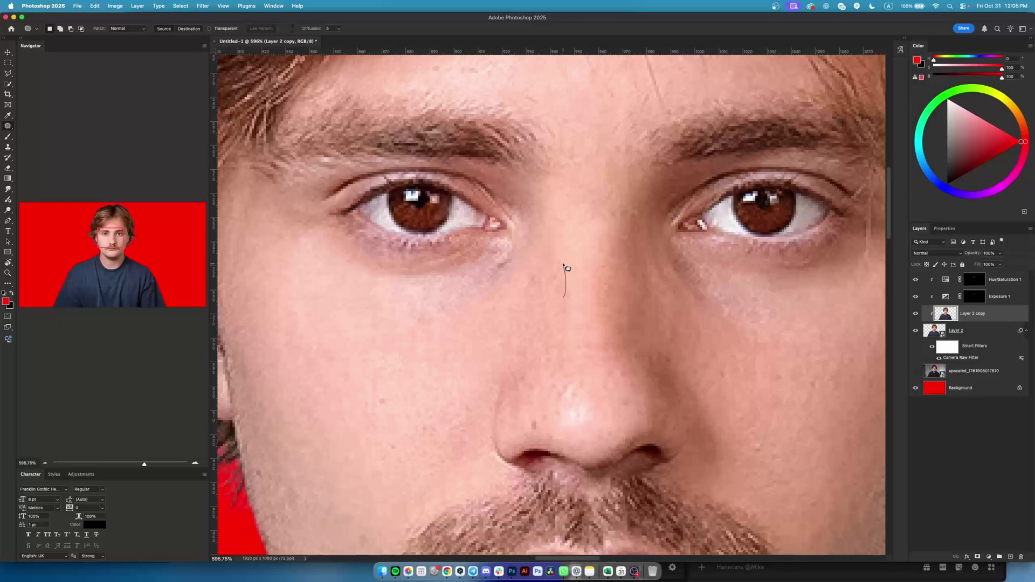
Add a new clipped layer above Layer 2 copy and sample the bright cheek's skin tone for a resized brush
{"action": "left_click", "coordinate": [1009, 558]}
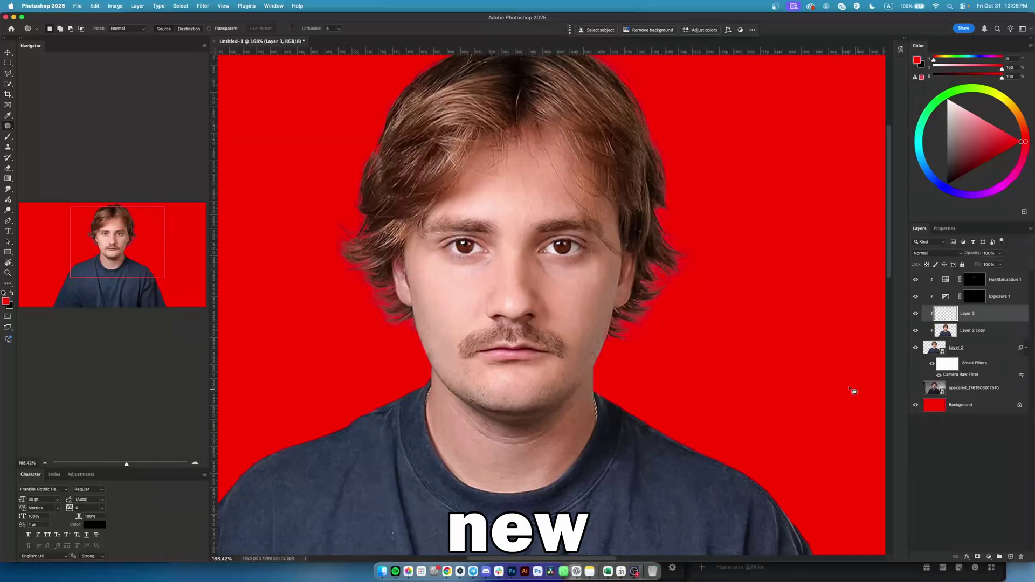
{"action": "key", "text": "b"}
{"action": "scroll", "coordinate": [430, 296], "scroll_direction": "up", "scroll_amount": 1}
{"action": "scroll", "coordinate": [444, 268], "scroll_direction": "up", "scroll_amount": 3}
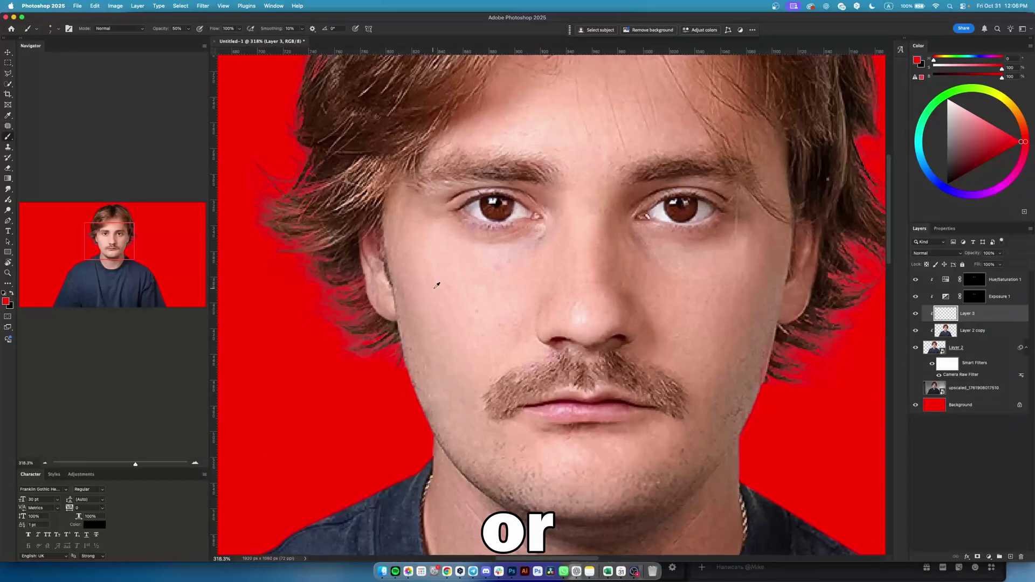
{"action": "left_click", "coordinate": [440, 284], "text": "alt"}
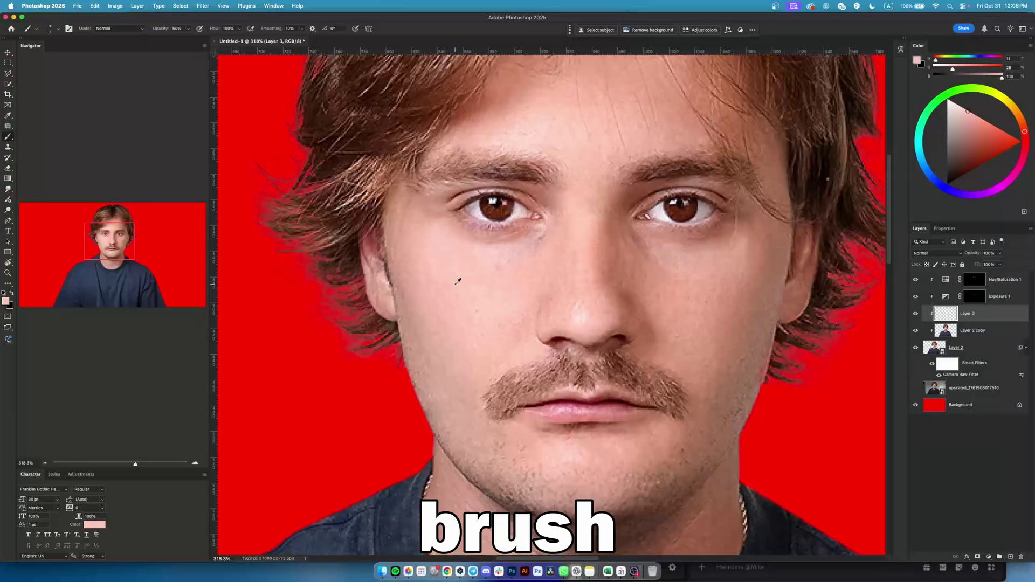
{"action": "mouse_move", "coordinate": [462, 315]}
{"action": "left_mouse_down", "text": "ctrl+alt"}
{"action": "mouse_move", "coordinate": [476, 316]}
{"action": "mouse_move", "coordinate": [462, 293]}
{"action": "mouse_move", "coordinate": [477, 304]}
{"action": "left_mouse_up", "text": "ctrl+alt"}
{"action": "scroll", "coordinate": [463, 310], "scroll_direction": "up", "scroll_amount": 2}
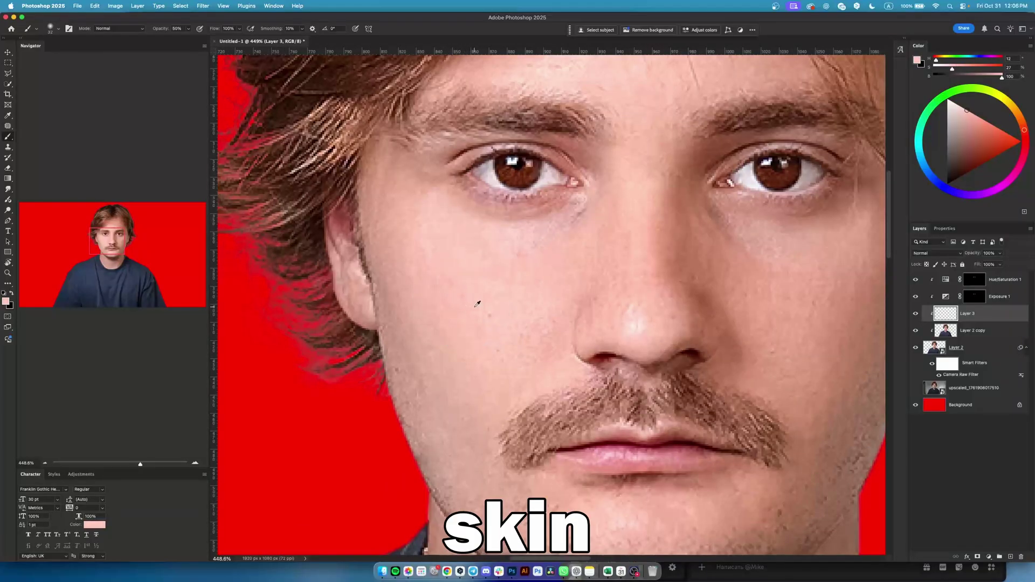
{"action": "left_click", "coordinate": [456, 285], "text": "alt"}
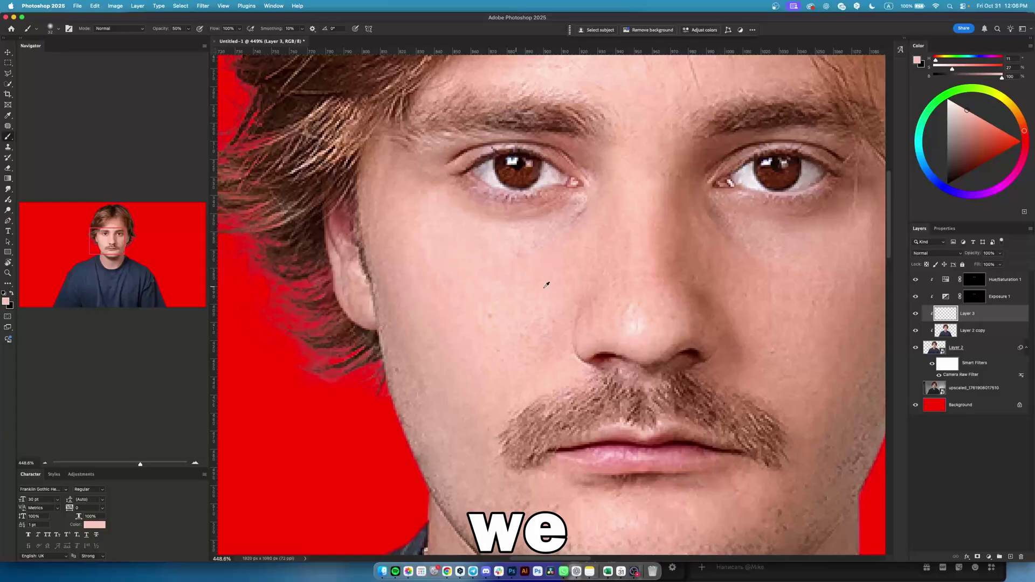
Set Layer 3's blend mode to Color and brush the sampled skin tone over the discolored cheek edge
{"action": "left_click", "coordinate": [921, 255]}
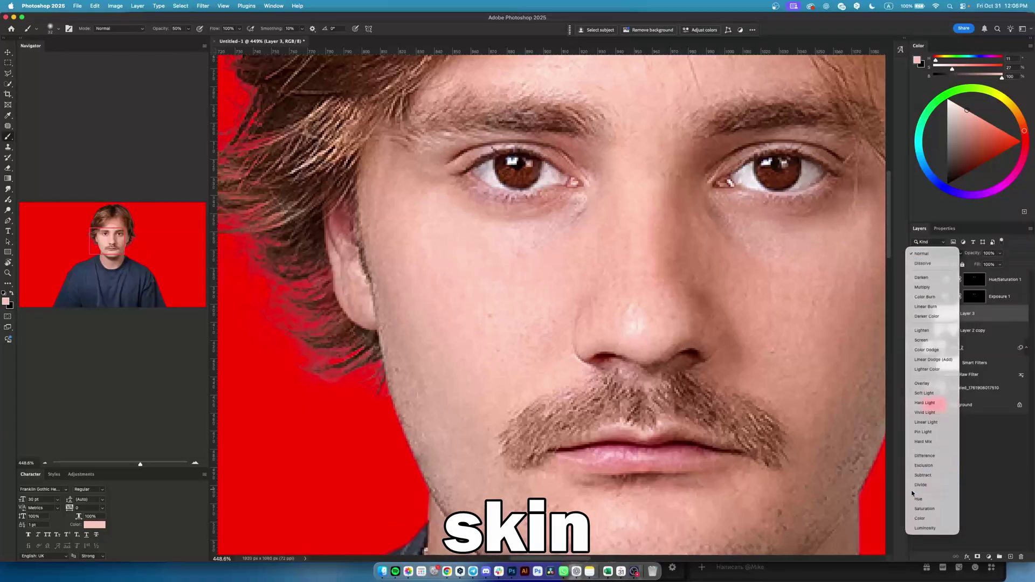
{"action": "left_click", "coordinate": [924, 520]}
{"action": "scroll", "coordinate": [419, 374], "scroll_direction": "up", "scroll_amount": 1}
{"action": "left_click_drag", "start_coordinate": [420, 374], "coordinate": [413, 374]}
{"action": "scroll", "coordinate": [439, 231], "scroll_direction": "down", "scroll_amount": 5}
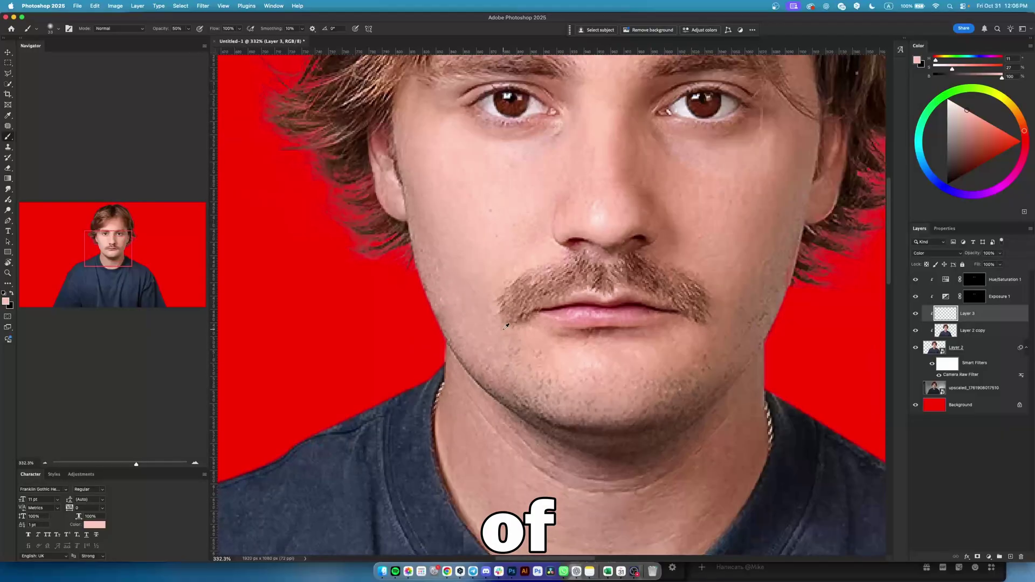
{"action": "scroll", "coordinate": [506, 326], "scroll_direction": "down", "scroll_amount": 5}
{"action": "scroll", "coordinate": [513, 249], "scroll_direction": "up", "scroll_amount": 6}
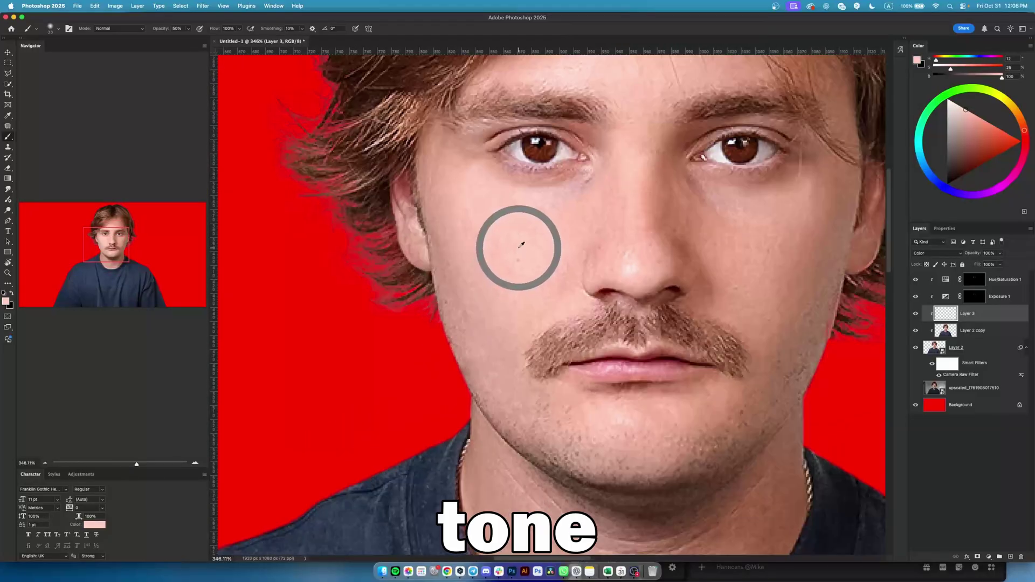
Even out the jaw, nose and forehead color on Layer 3 by brushing with skin tones sampled from nearby areas
{"action": "left_click", "coordinate": [519, 248], "text": "alt"}
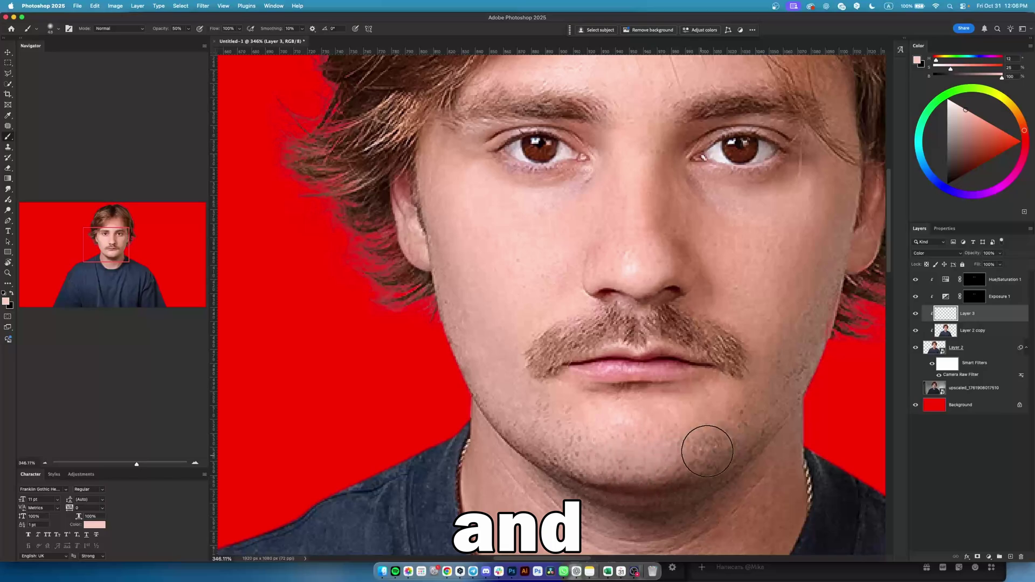
{"action": "left_click_drag", "start_coordinate": [463, 380], "coordinate": [458, 387]}
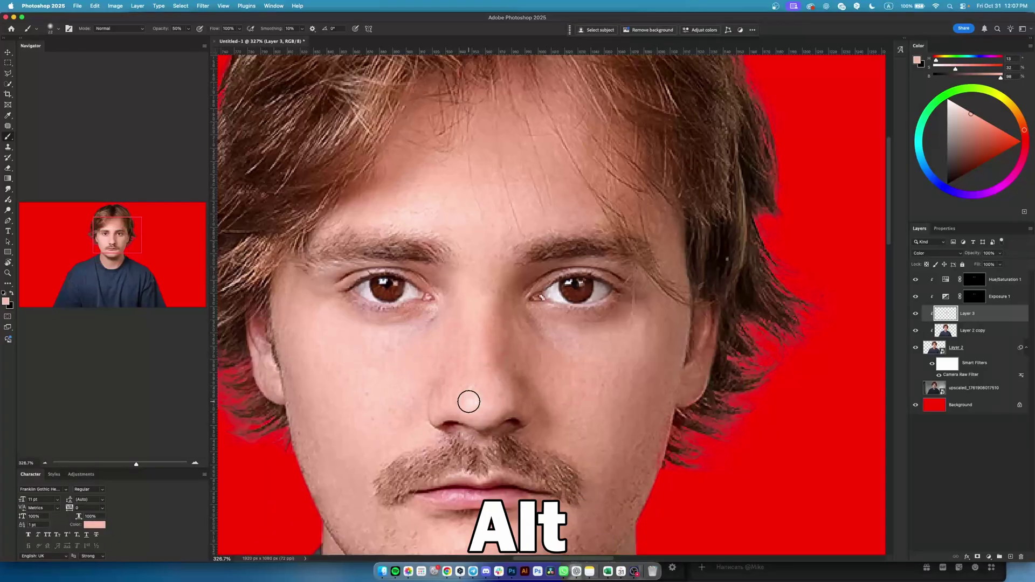
{"action": "left_click", "coordinate": [502, 358], "text": "alt"}
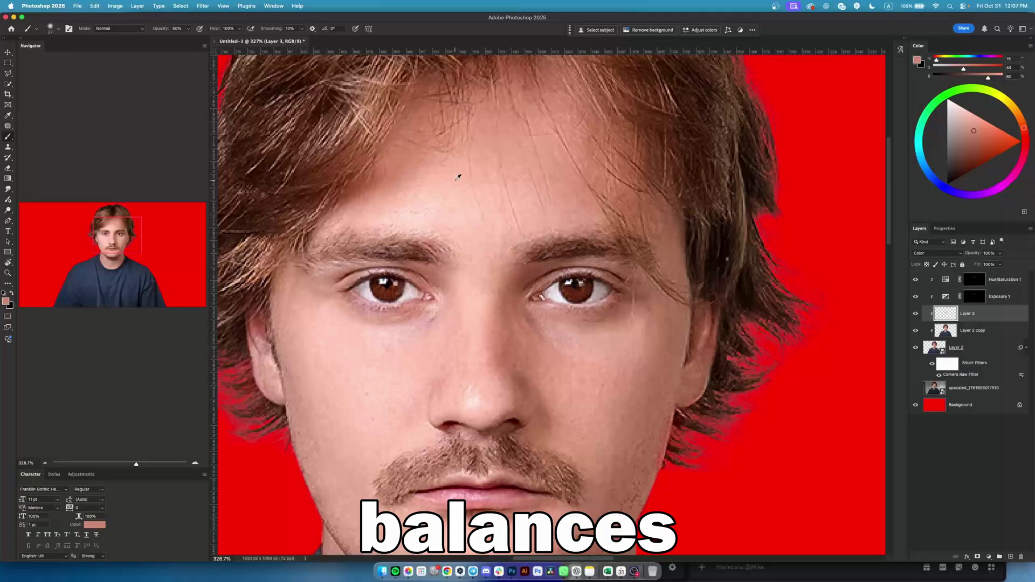
{"action": "left_click", "coordinate": [459, 216], "text": "alt"}
{"action": "right_click", "coordinate": [457, 212]}
{"action": "left_click_drag", "start_coordinate": [406, 208], "coordinate": [420, 208]}
Compare the face with and without the Layer 3 skin-tone correction
{"action": "scroll", "coordinate": [473, 281], "scroll_direction": "down", "scroll_amount": 10}
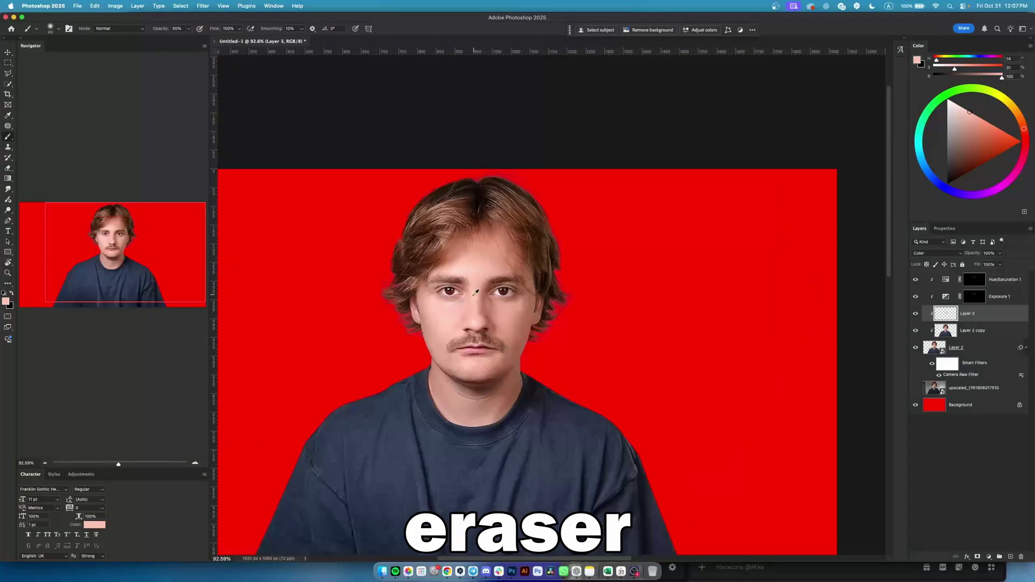
{"action": "scroll", "coordinate": [444, 314], "scroll_direction": "up", "scroll_amount": 10}
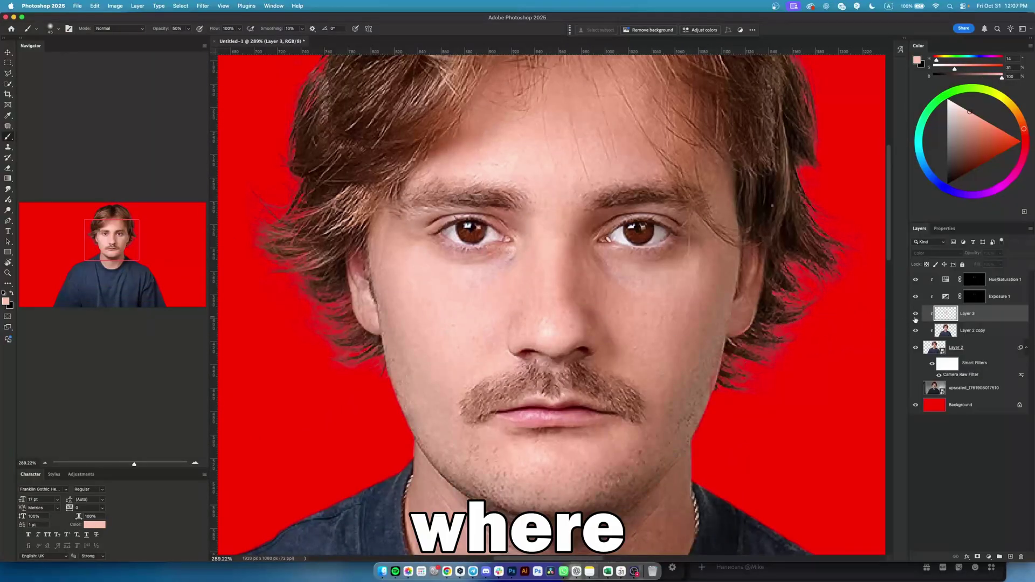
{"action": "left_click", "coordinate": [914, 315]}
{"action": "scroll", "coordinate": [781, 345], "scroll_direction": "down", "scroll_amount": 5}
{"action": "left_click", "coordinate": [654, 405], "text": "alt"}
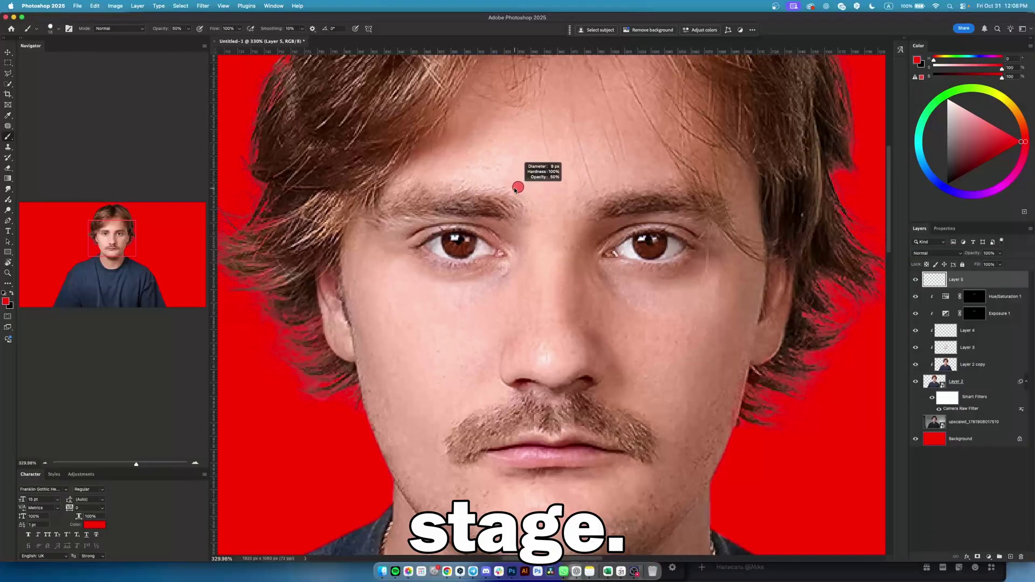
Circle the highlight areas on the forehead, nose tip, cheek and chin in red on Layer 5
{"action": "mouse_move", "coordinate": [466, 187]}
{"action": "left_mouse_down"}
{"action": "mouse_move", "coordinate": [479, 189]}
{"action": "mouse_move", "coordinate": [541, 139]}
{"action": "mouse_move", "coordinate": [398, 180]}
{"action": "mouse_move", "coordinate": [499, 192]}
{"action": "left_mouse_up"}
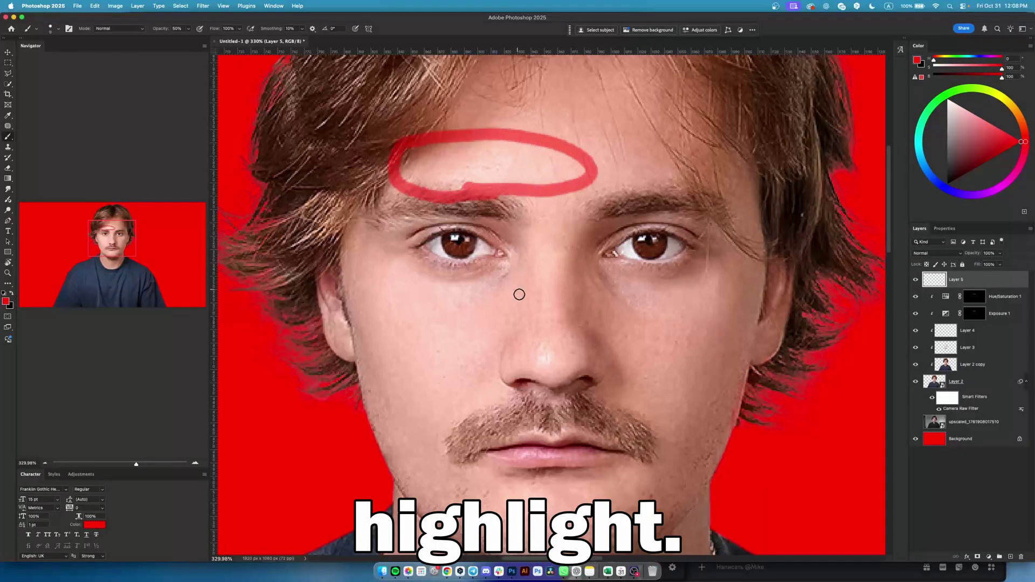
{"action": "mouse_move", "coordinate": [550, 362]}
{"action": "left_mouse_down"}
{"action": "mouse_move", "coordinate": [570, 366]}
{"action": "mouse_move", "coordinate": [539, 327]}
{"action": "mouse_move", "coordinate": [552, 379]}
{"action": "left_mouse_up"}
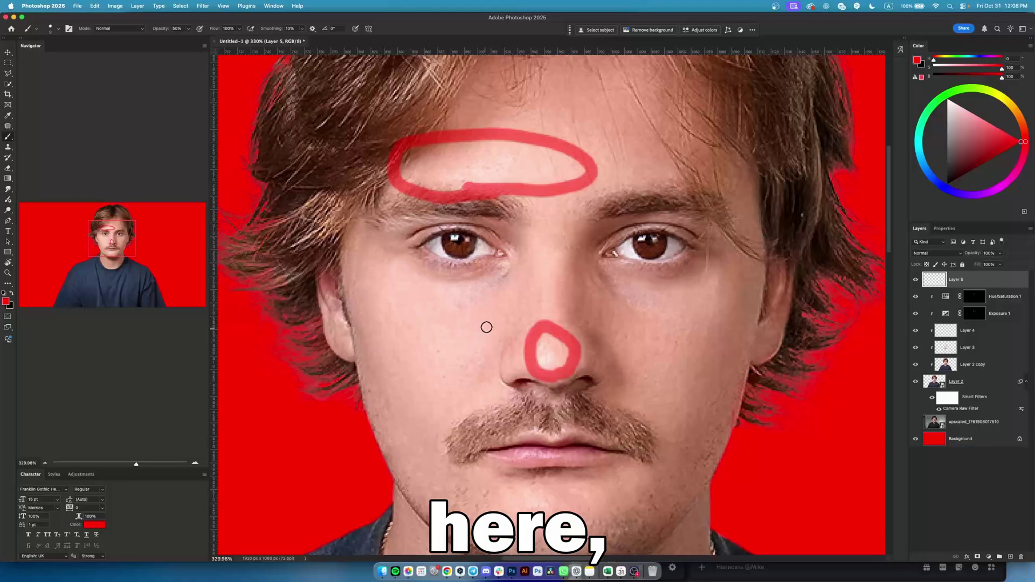
{"action": "mouse_move", "coordinate": [486, 327]}
{"action": "left_mouse_down"}
{"action": "mouse_move", "coordinate": [365, 269]}
{"action": "mouse_move", "coordinate": [418, 390]}
{"action": "mouse_move", "coordinate": [494, 320]}
{"action": "left_mouse_up"}
{"action": "scroll", "coordinate": [493, 320], "scroll_direction": "down", "scroll_amount": 5}
{"action": "mouse_move", "coordinate": [538, 406]}
{"action": "left_mouse_down"}
{"action": "mouse_move", "coordinate": [589, 391]}
{"action": "mouse_move", "coordinate": [518, 371]}
{"action": "mouse_move", "coordinate": [517, 405]}
{"action": "mouse_move", "coordinate": [590, 401]}
{"action": "left_mouse_up"}
{"action": "scroll", "coordinate": [596, 378], "scroll_direction": "down", "scroll_amount": 3}
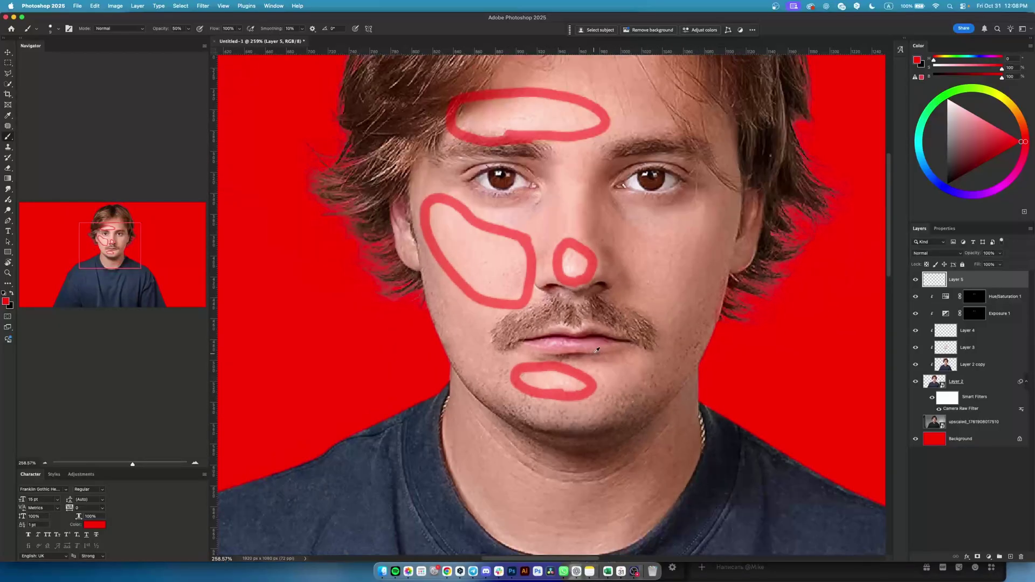
Compare the circled highlight areas with the unmarked face by toggling Layer 5's visibility
{"action": "left_click", "coordinate": [916, 280]}
{"action": "left_click", "coordinate": [916, 281]}
{"action": "left_click", "coordinate": [916, 280]}
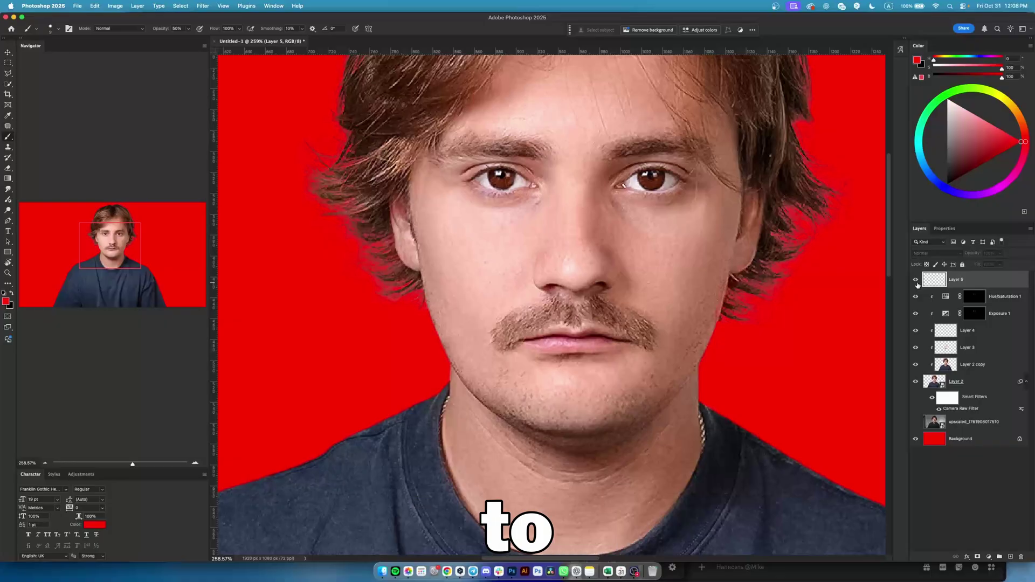
{"action": "left_click", "coordinate": [915, 280]}
{"action": "left_click", "coordinate": [916, 280]}
{"action": "left_click", "coordinate": [916, 280]}
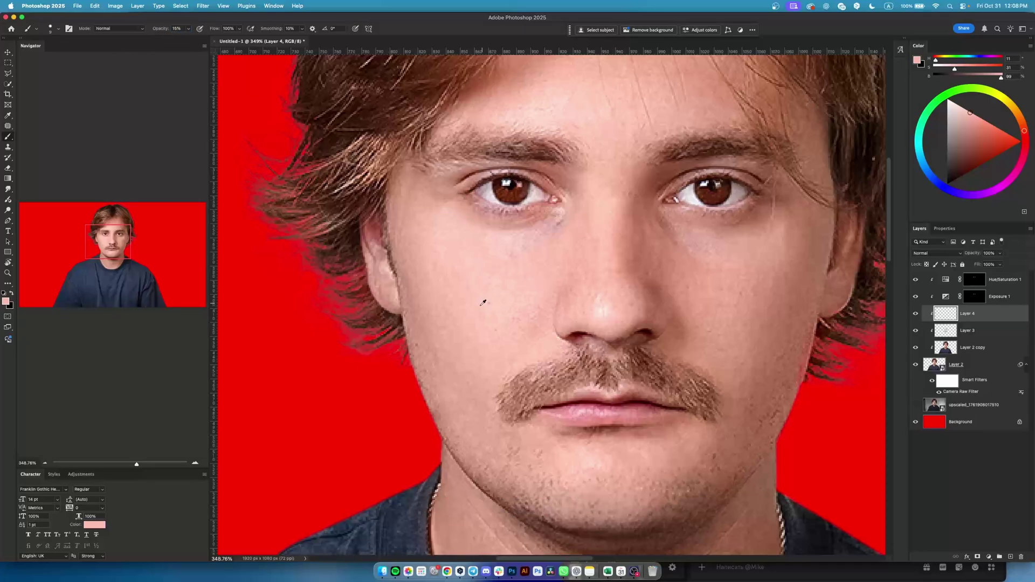
Cover the shiny spot on the nose tip on Layer 4 by dabbing with a skin tone sampled from just below it
{"action": "left_click", "coordinate": [613, 338], "text": "alt"}
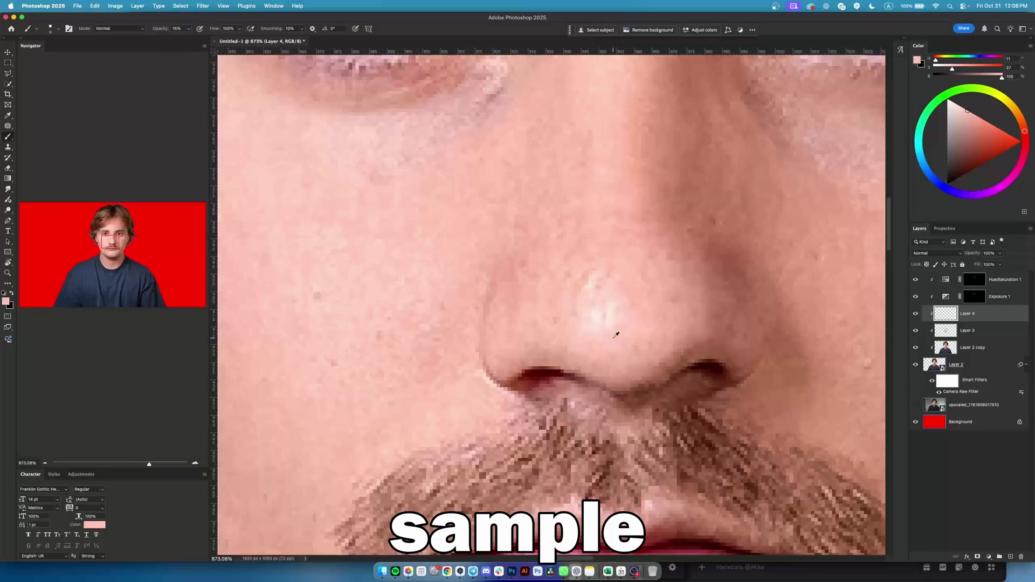
{"action": "mouse_move", "coordinate": [589, 323]}
{"action": "left_mouse_down"}
{"action": "mouse_move", "coordinate": [616, 326]}
{"action": "mouse_move", "coordinate": [591, 312]}
{"action": "left_mouse_up"}
{"action": "right_click", "coordinate": [618, 317]}
{"action": "left_click", "coordinate": [662, 331]}
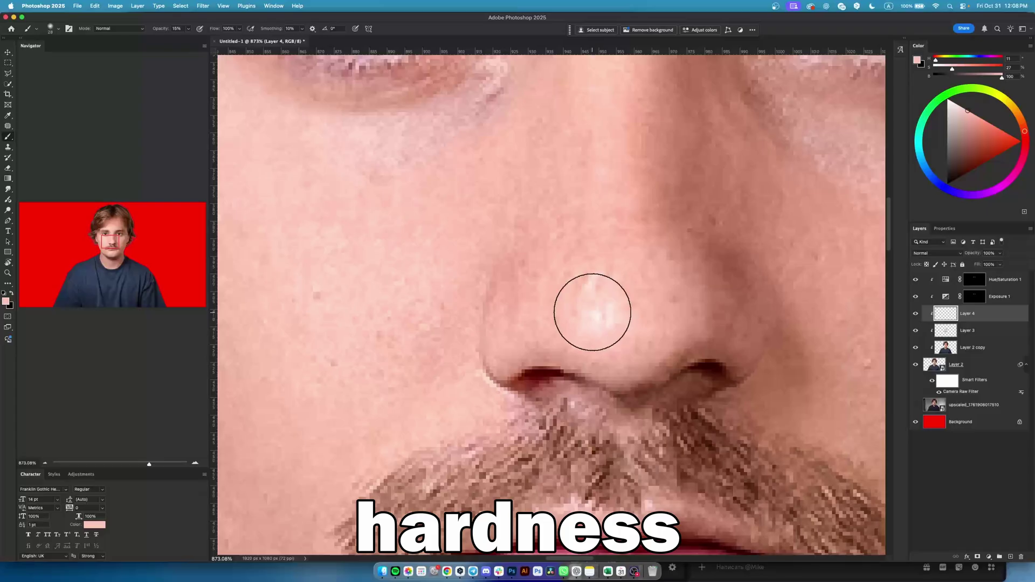
{"action": "left_click", "coordinate": [596, 316]}
{"action": "left_click", "coordinate": [603, 315]}
{"action": "left_click", "coordinate": [609, 316]}
{"action": "left_click", "coordinate": [608, 277]}
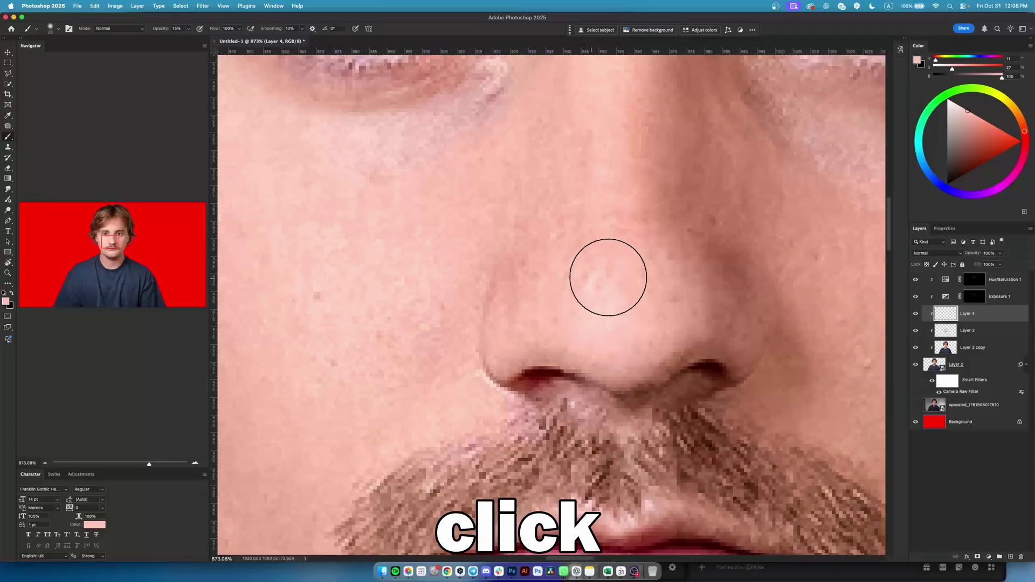
{"action": "left_click", "coordinate": [586, 275]}
{"action": "left_click", "coordinate": [606, 315]}
{"action": "left_click", "coordinate": [606, 277]}
{"action": "left_click", "coordinate": [563, 319]}
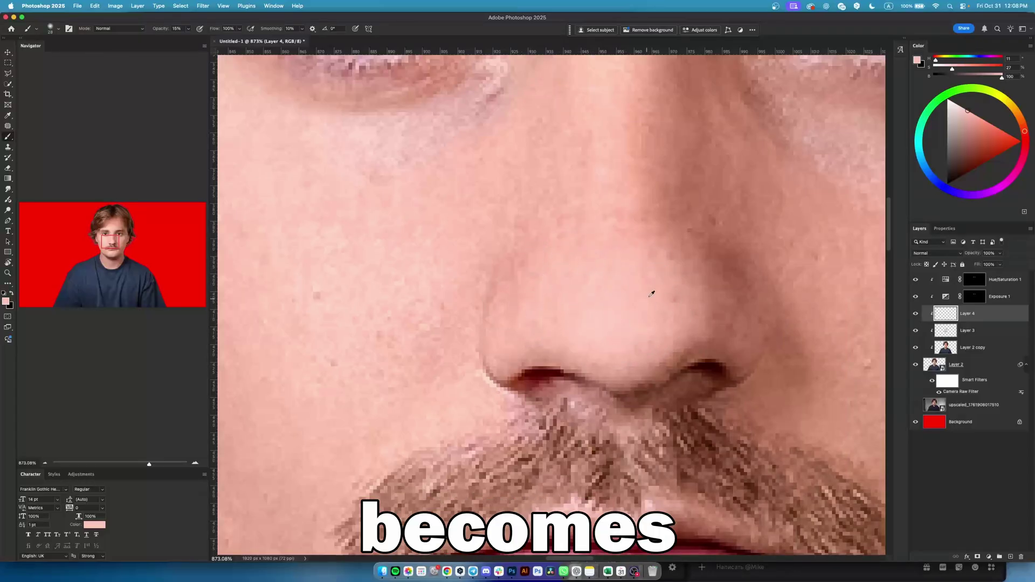
Smooth the remaining shine across the lower nose on Layer 4 with a skin tone sampled from beside the nostril
{"action": "scroll", "coordinate": [651, 288], "scroll_direction": "down", "scroll_amount": 10}
{"action": "scroll", "coordinate": [651, 289], "scroll_direction": "up", "scroll_amount": 6}
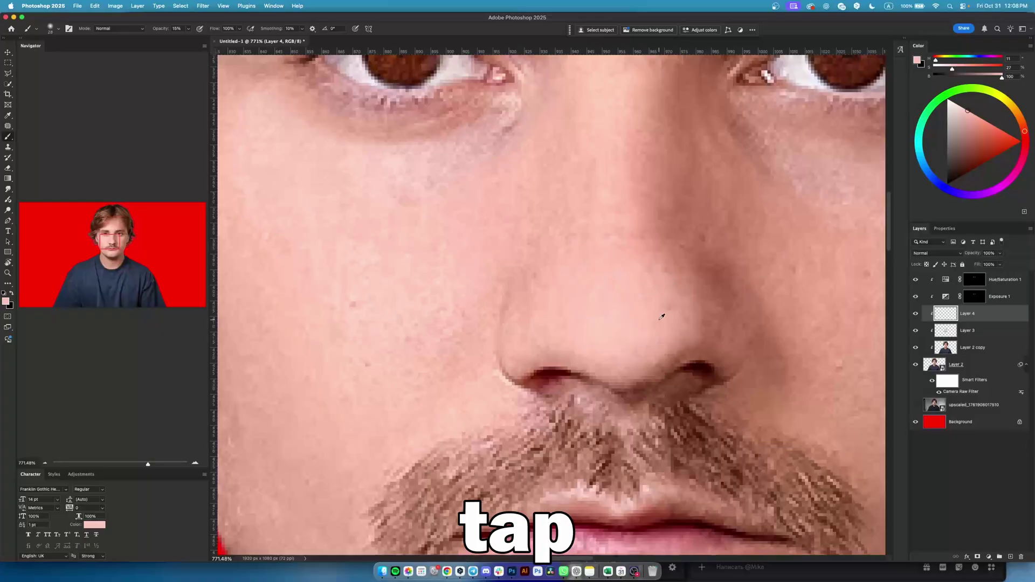
{"action": "left_click", "coordinate": [588, 339], "text": "alt"}
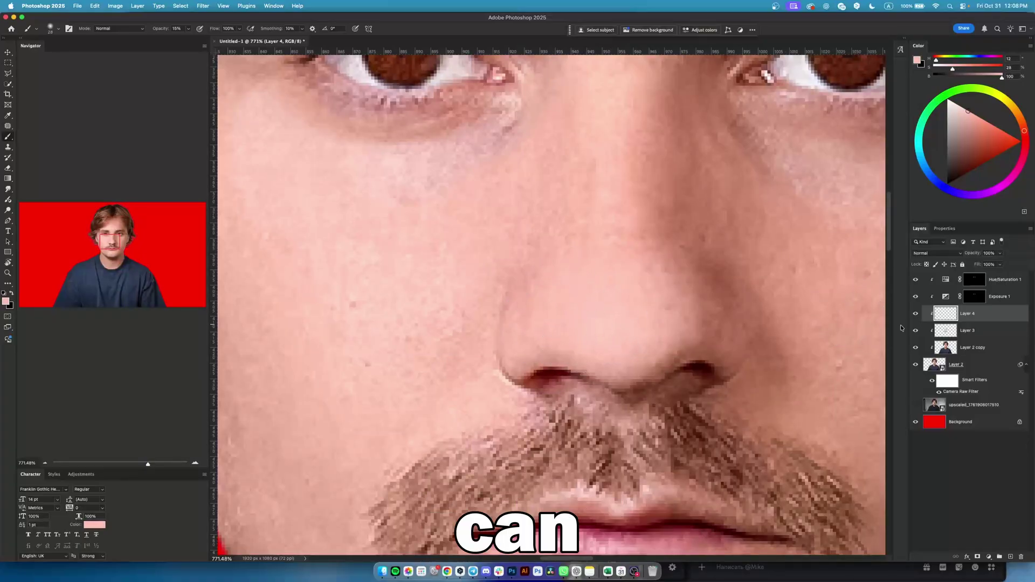
{"action": "scroll", "coordinate": [554, 207], "scroll_direction": "up", "scroll_amount": 2}
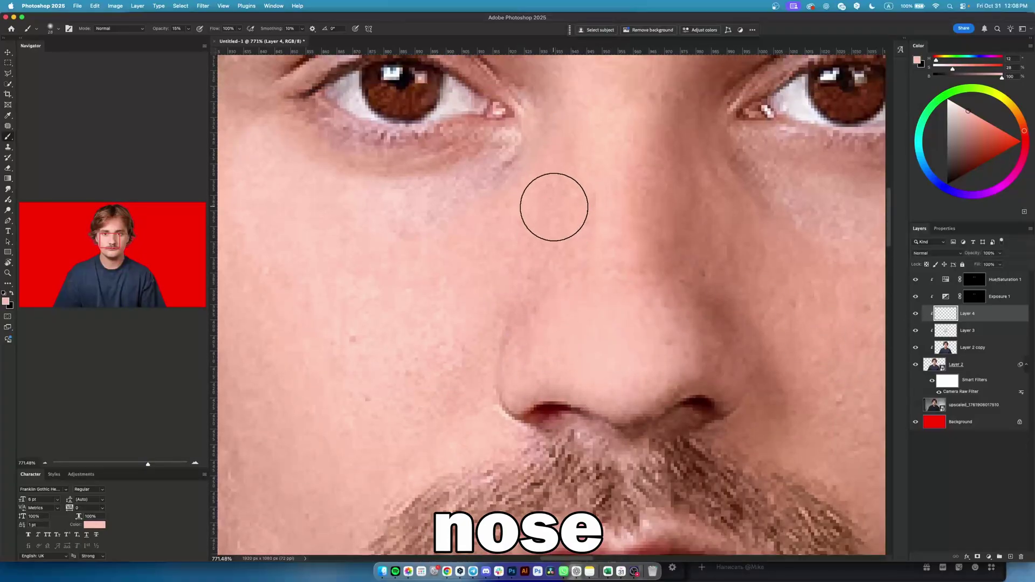
Soften the bright patches between and above the eyebrows on Layer 4, brushing with skin tones sampled from the surrounding forehead
{"action": "scroll", "coordinate": [596, 218], "scroll_direction": "down", "scroll_amount": 10}
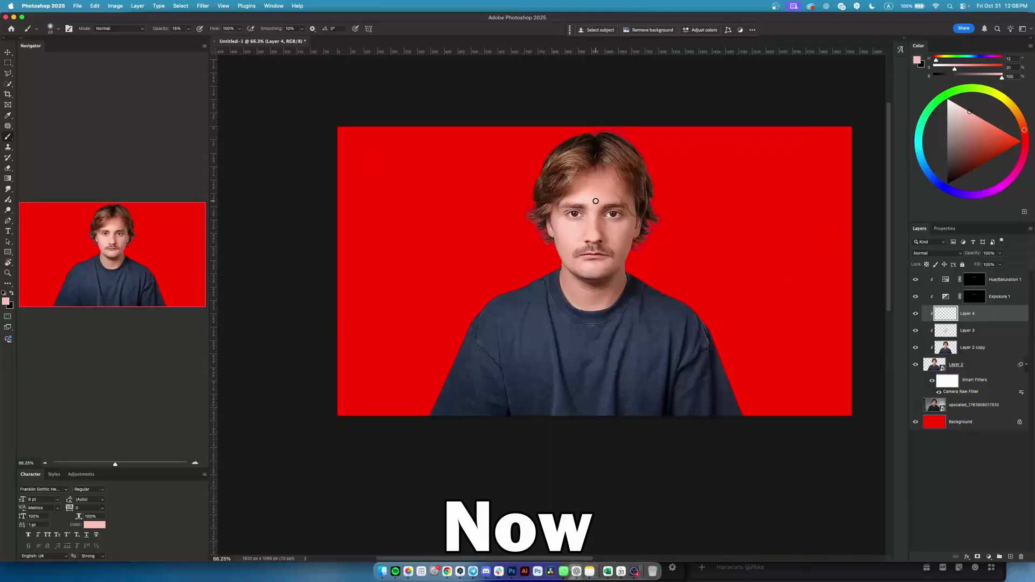
{"action": "scroll", "coordinate": [595, 201], "scroll_direction": "up", "scroll_amount": 8}
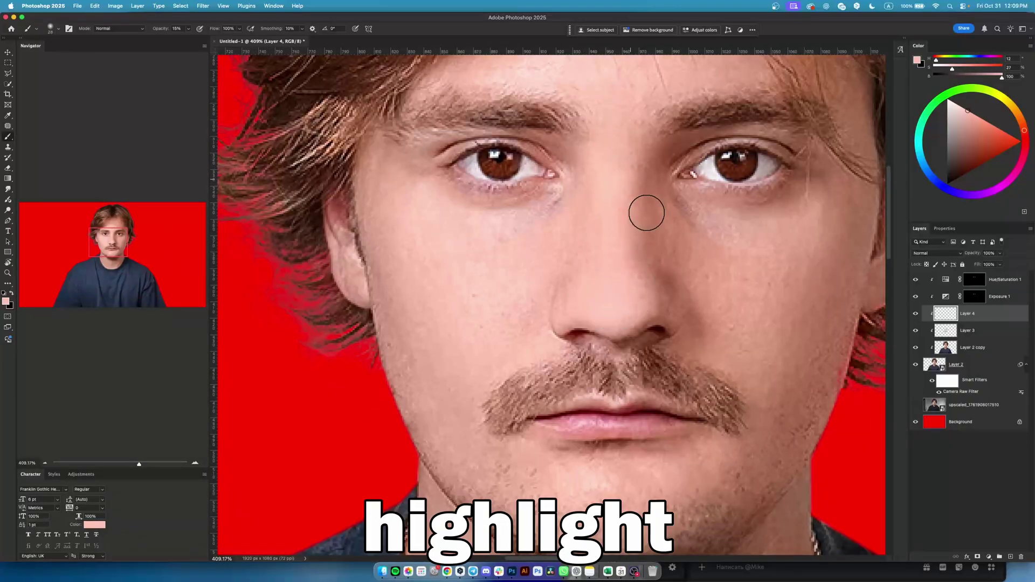
{"action": "scroll", "coordinate": [611, 225], "scroll_direction": "down", "scroll_amount": 5}
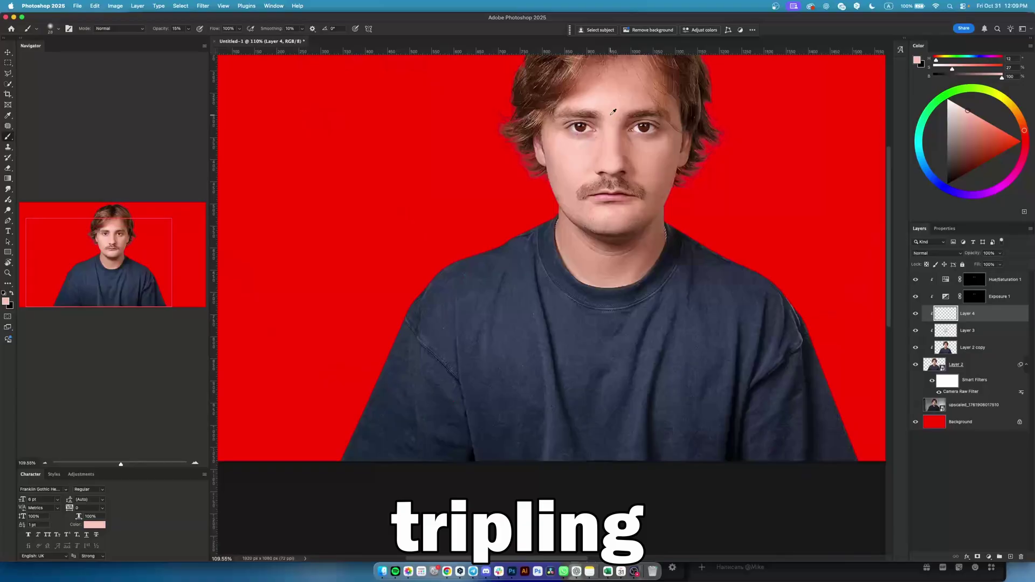
{"action": "scroll", "coordinate": [620, 136], "scroll_direction": "up", "scroll_amount": 7}
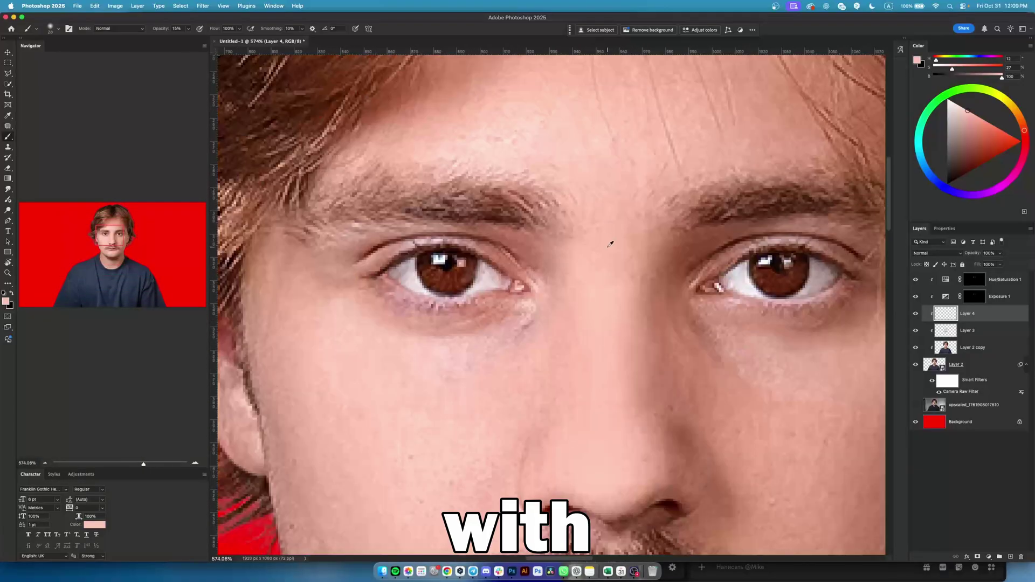
{"action": "left_click", "coordinate": [610, 244], "text": "alt"}
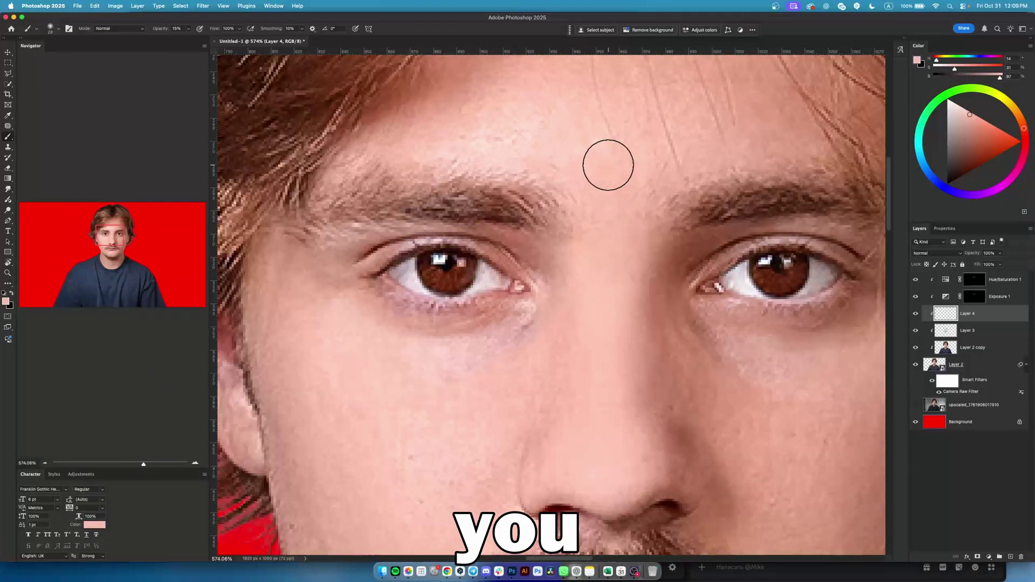
{"action": "scroll", "coordinate": [524, 213], "scroll_direction": "up", "scroll_amount": 5}
{"action": "scroll", "coordinate": [445, 273], "scroll_direction": "up", "scroll_amount": 1}
{"action": "left_click", "coordinate": [445, 273], "text": "alt"}
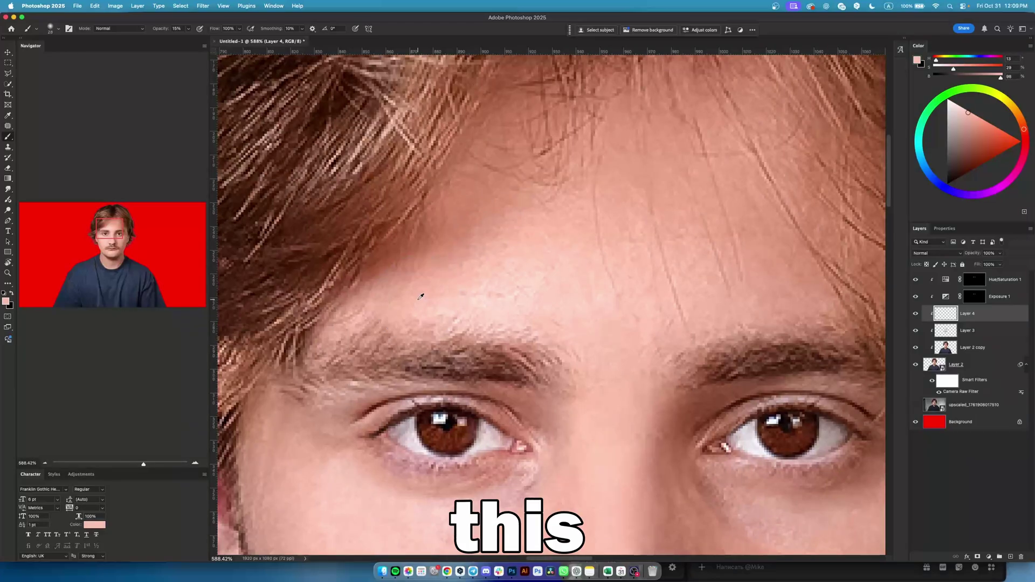
{"action": "left_click", "coordinate": [413, 310], "text": "alt"}
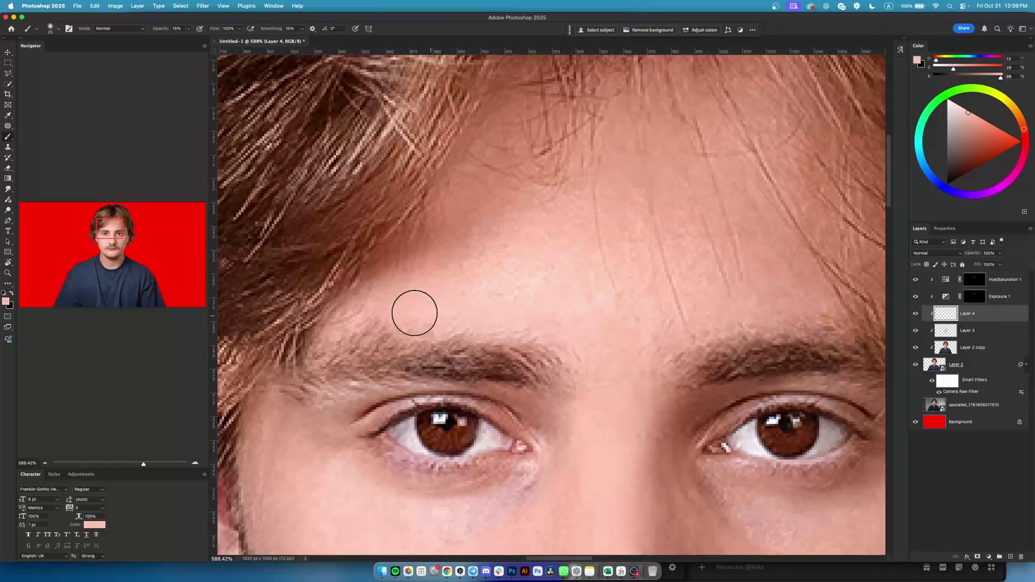
{"action": "scroll", "coordinate": [685, 250], "scroll_direction": "down", "scroll_amount": 8}
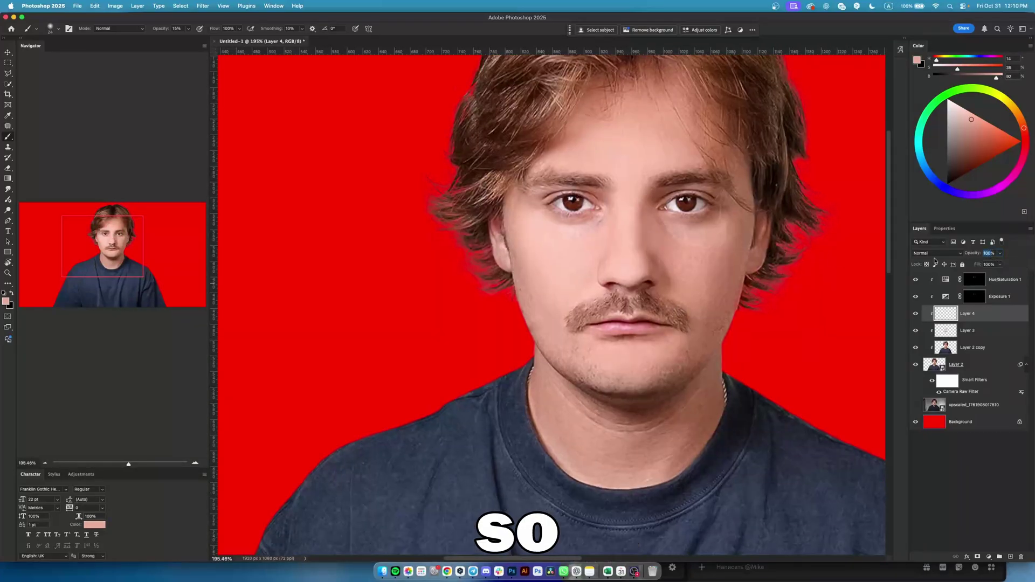
Try lowering Layer 4's opacity to 80%, and reduce it further to 74%
{"action": "left_click_drag", "start_coordinate": [970, 253], "coordinate": [967, 254]}
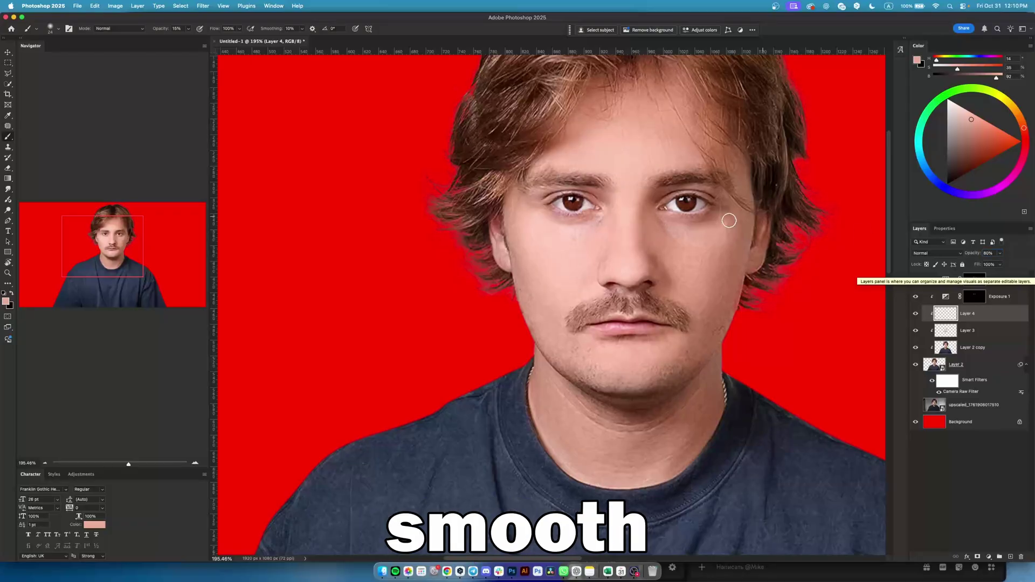
{"action": "scroll", "coordinate": [588, 295], "scroll_direction": "down", "scroll_amount": 3}
{"action": "scroll", "coordinate": [588, 295], "scroll_direction": "down", "scroll_amount": 3}
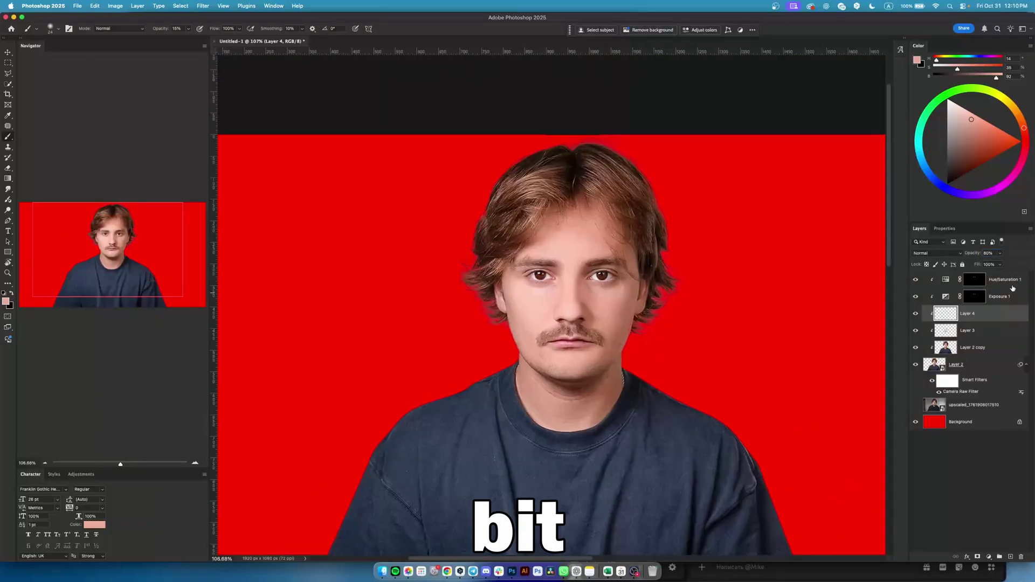
{"action": "type", "text": "74"}
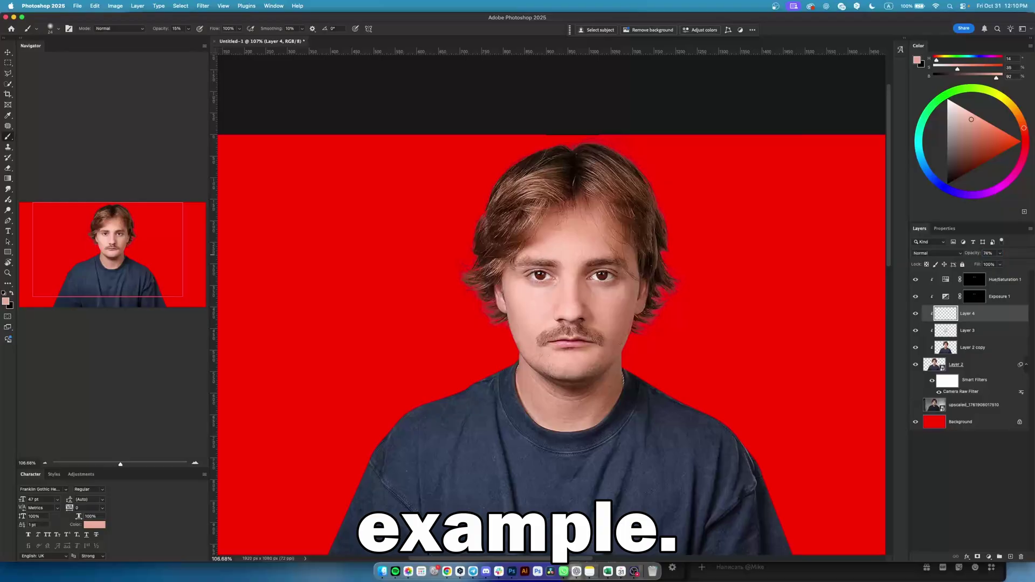
Compare the face with and without the highlight retouching by toggling Layer 4's visibility
{"action": "scroll", "coordinate": [647, 235], "scroll_direction": "up", "scroll_amount": 1}
{"action": "left_click", "coordinate": [8, 168]}
{"action": "scroll", "coordinate": [638, 317], "scroll_direction": "up", "scroll_amount": 5}
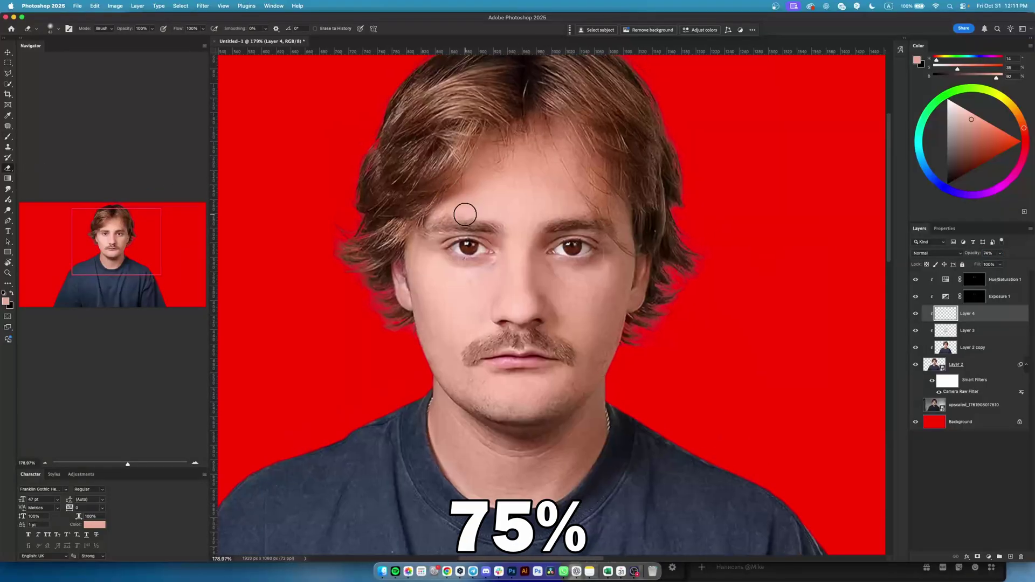
{"action": "left_click", "coordinate": [915, 313]}
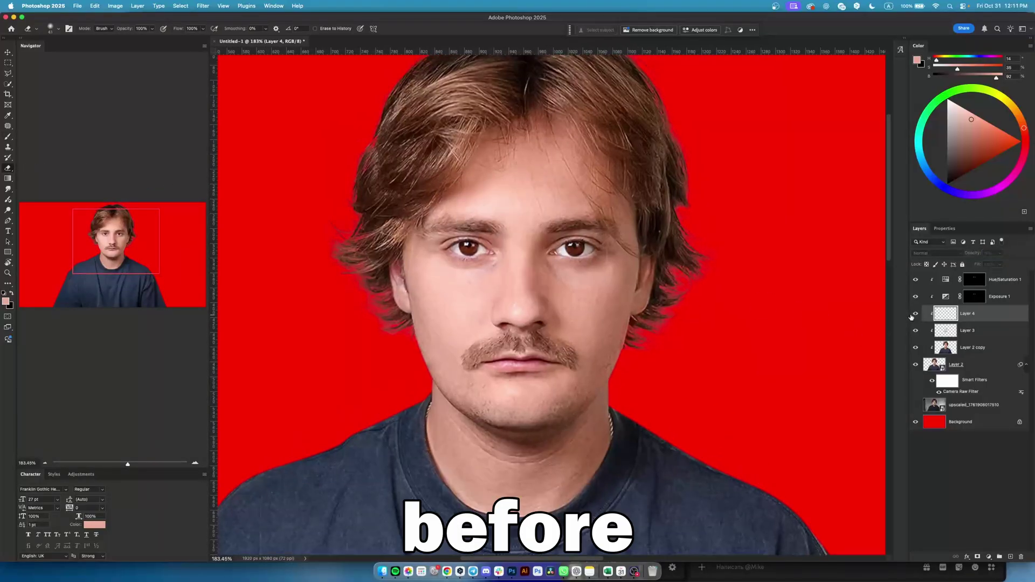
{"action": "left_click", "coordinate": [915, 313]}
Set Layer 4's opacity to 85% and check the retouched face at different magnifications
{"action": "scroll", "coordinate": [754, 259], "scroll_direction": "down", "scroll_amount": 5}
{"action": "scroll", "coordinate": [754, 258], "scroll_direction": "up", "scroll_amount": 2}
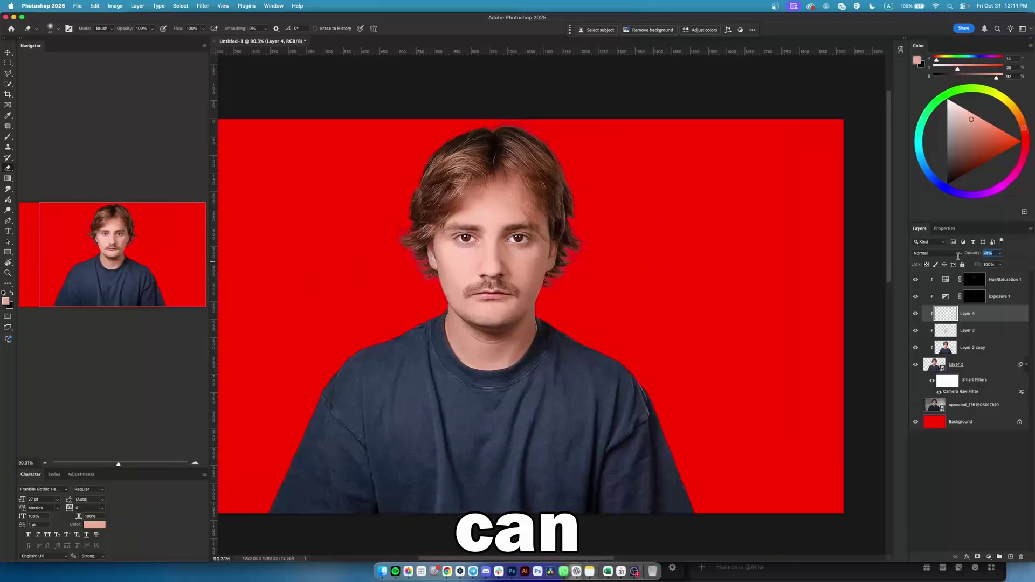
{"action": "scroll", "coordinate": [527, 263], "scroll_direction": "up", "scroll_amount": 5}
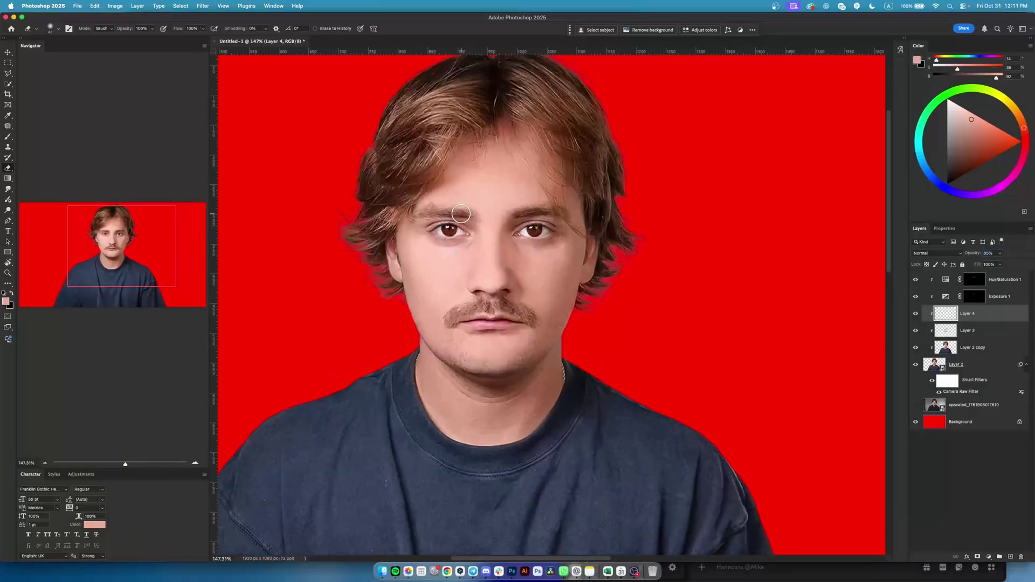
{"action": "left_click_drag", "start_coordinate": [528, 263], "coordinate": [576, 280]}
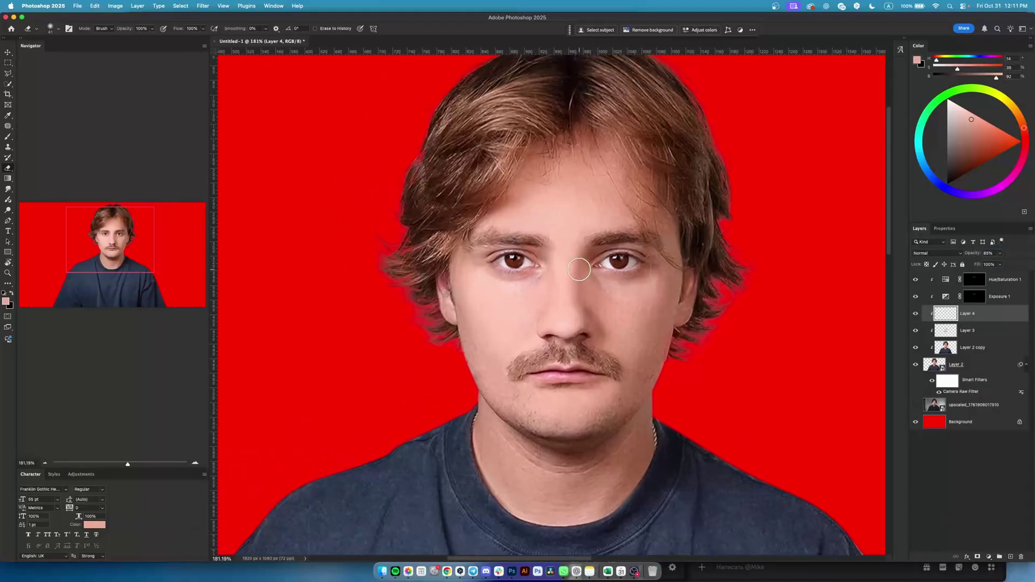
{"action": "scroll", "coordinate": [578, 269], "scroll_direction": "down", "scroll_amount": 2}
{"action": "scroll", "coordinate": [578, 270], "scroll_direction": "up", "scroll_amount": 2}
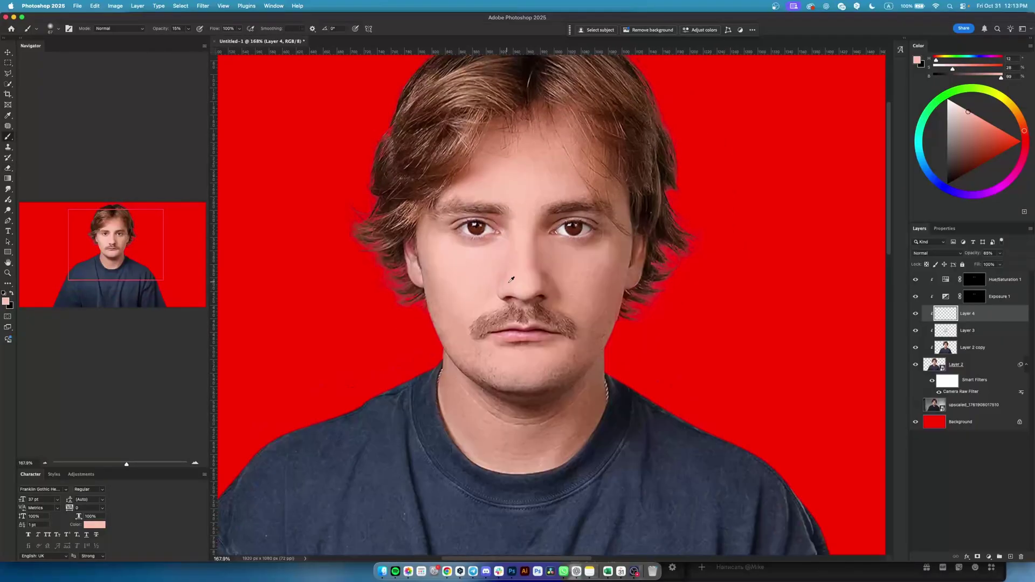
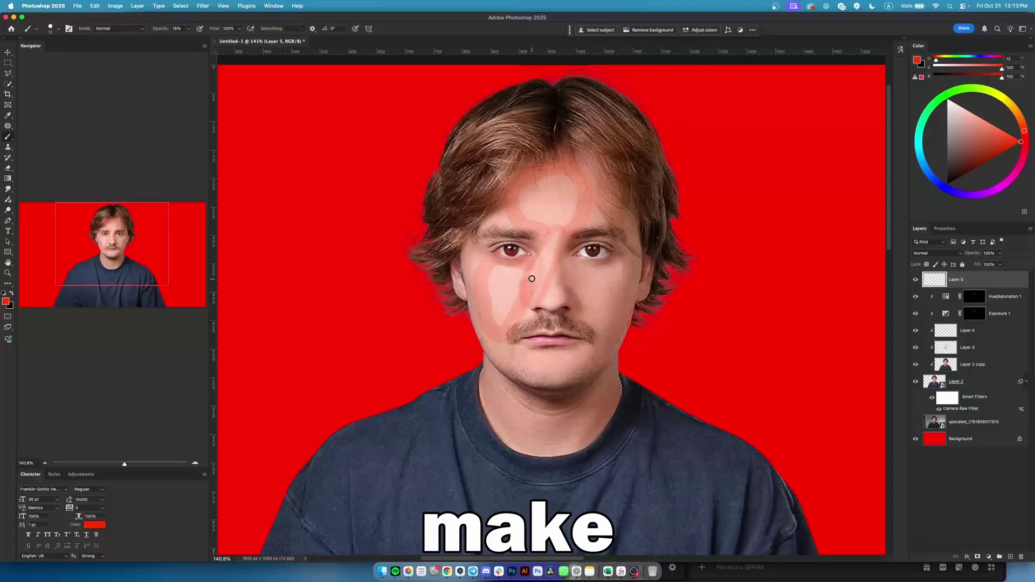
Add a Curves adjustment layer above Layer 4 and brighten it with a curve point at input 180, output 197
{"action": "scroll", "coordinate": [531, 279], "scroll_direction": "up", "scroll_amount": 1}
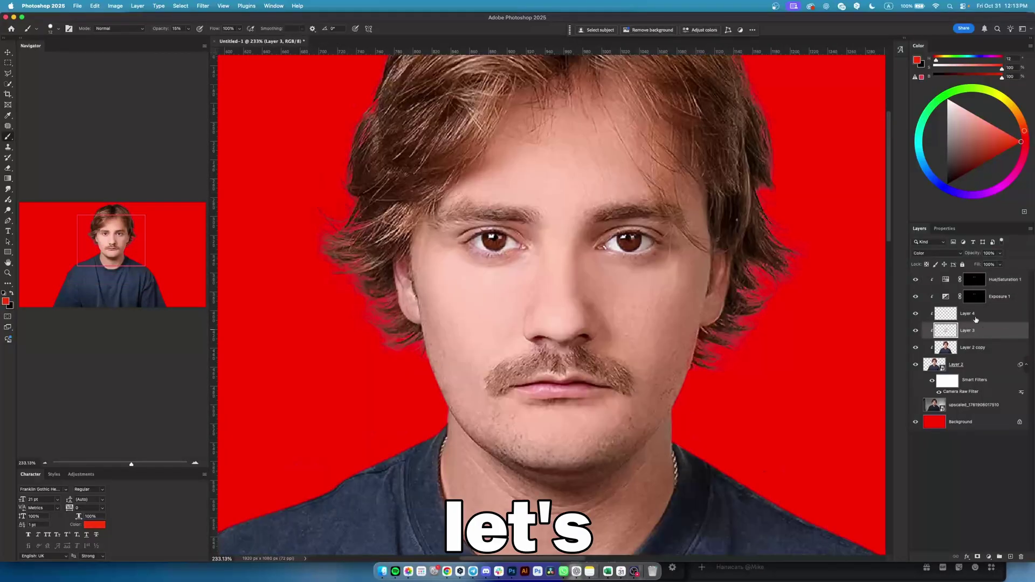
{"action": "left_click", "coordinate": [988, 556]}
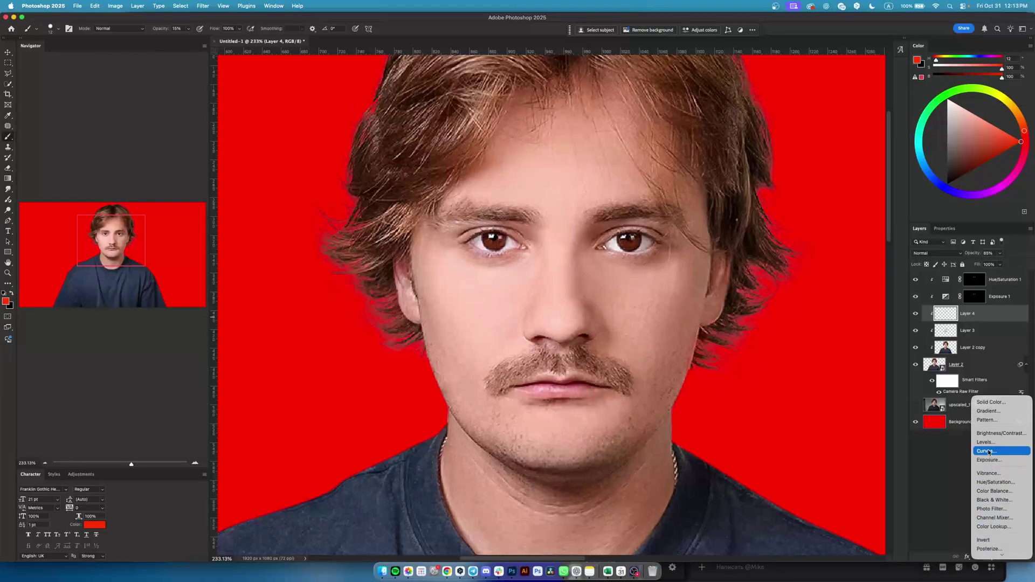
{"action": "left_click", "coordinate": [988, 468]}
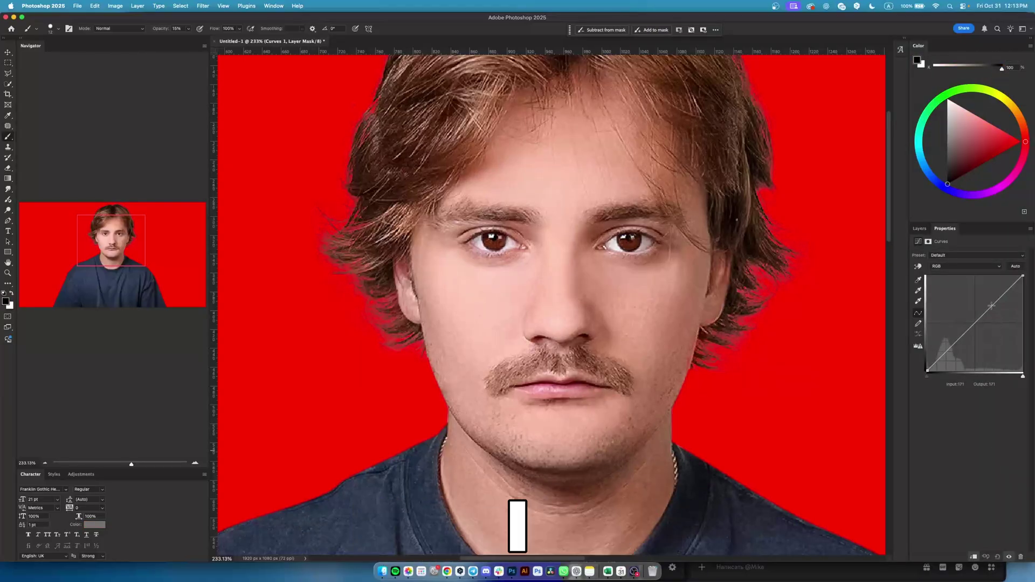
{"action": "left_click_drag", "start_coordinate": [991, 303], "coordinate": [993, 299]}
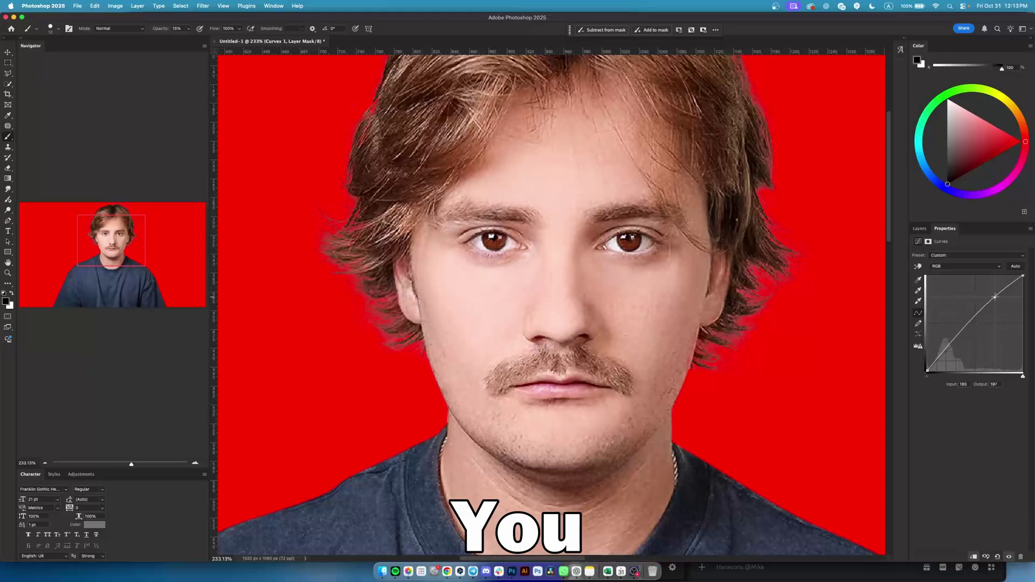
Choose the soft elliptical brush for the Curves mask and rotate the canvas view clockwise so the face lies diagonally
{"action": "left_click", "coordinate": [749, 369]}
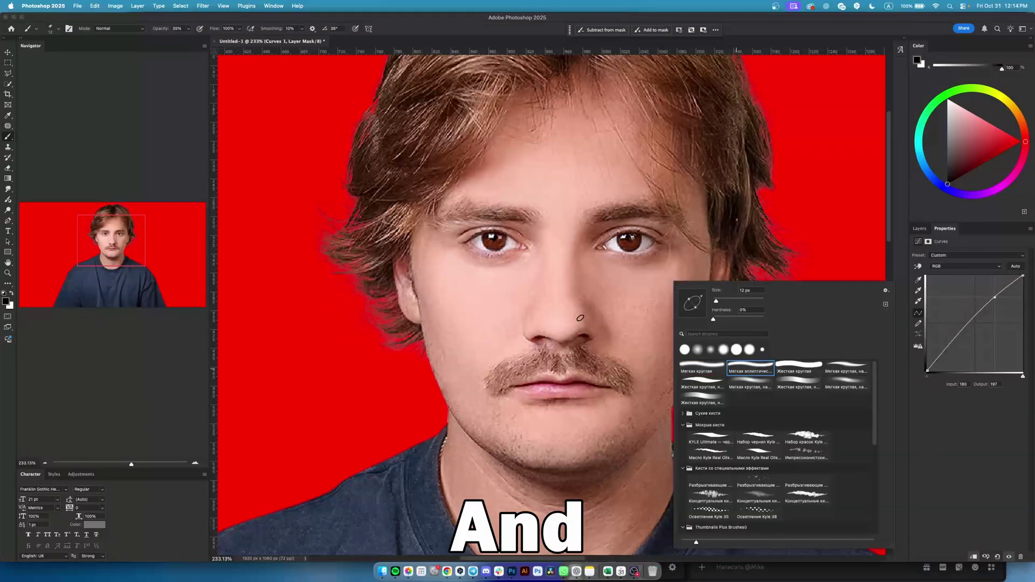
{"action": "left_click", "coordinate": [597, 317]}
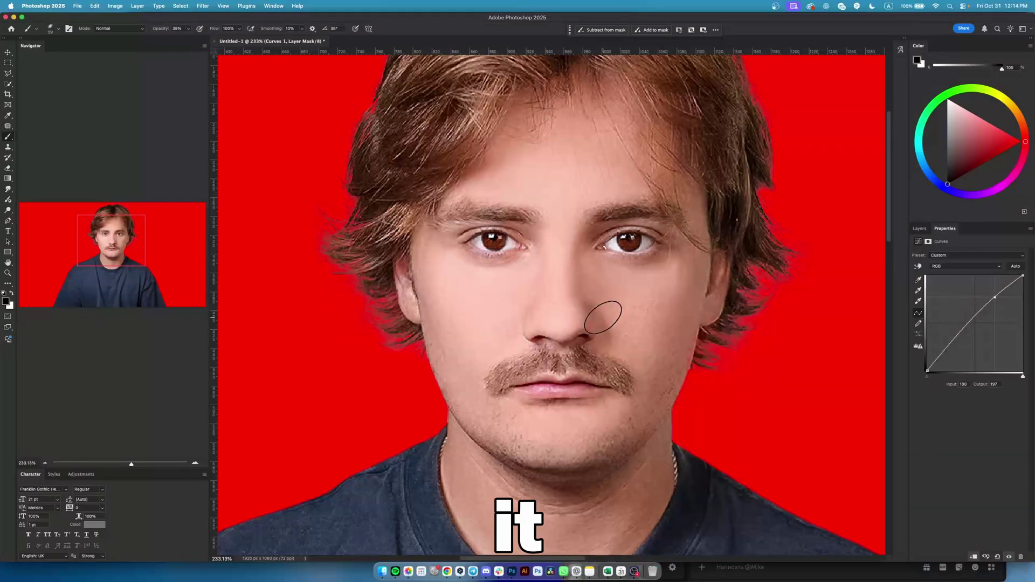
{"action": "scroll", "coordinate": [682, 292], "scroll_direction": "up", "scroll_amount": 1}
{"action": "key", "text": "r"}
{"action": "left_click_drag", "start_coordinate": [679, 292], "coordinate": [648, 422]}
{"action": "scroll", "coordinate": [620, 426], "scroll_direction": "up", "scroll_amount": 2}
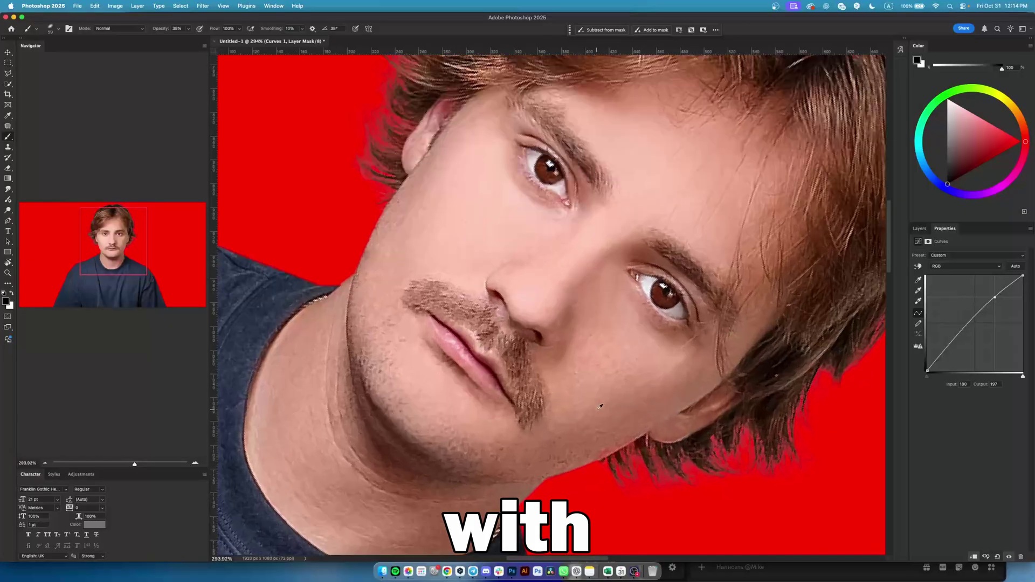
Enlarge the brush and paint white on the Curves 1 mask to brighten the cheeks, under-eye area and nose
{"action": "key", "text": "bracketright"}
{"action": "key", "text": "bracketright"}
{"action": "key", "text": "bracketright"}
{"action": "key", "text": "bracketright"}
{"action": "key", "text": "bracketright"}
{"action": "mouse_move", "coordinate": [464, 230]}
{"action": "left_mouse_down"}
{"action": "mouse_move", "coordinate": [545, 212]}
{"action": "mouse_move", "coordinate": [520, 195]}
{"action": "left_mouse_up"}
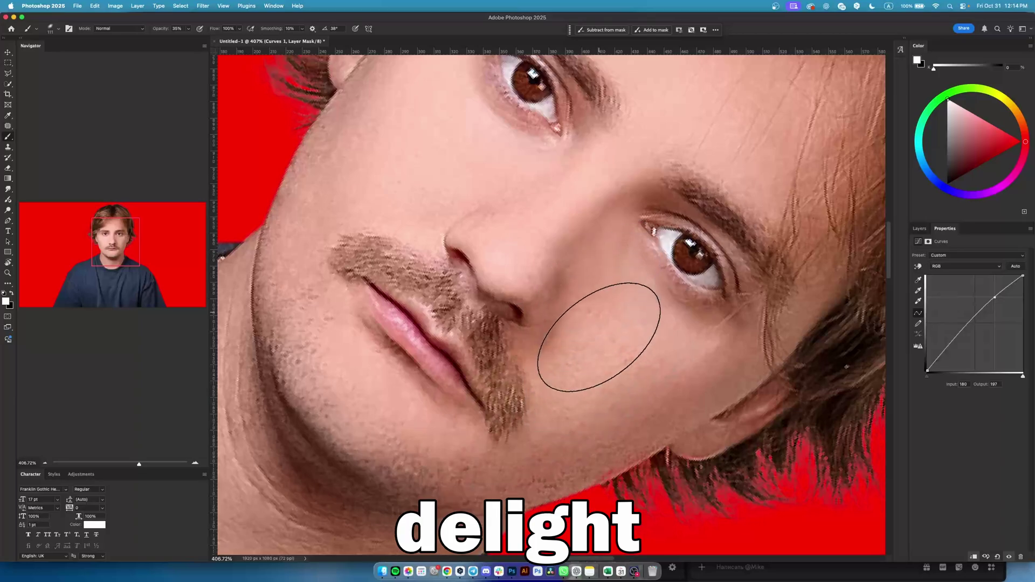
{"action": "scroll", "coordinate": [572, 409], "scroll_direction": "down", "scroll_amount": 1}
{"action": "left_click_drag", "start_coordinate": [606, 323], "coordinate": [584, 315]}
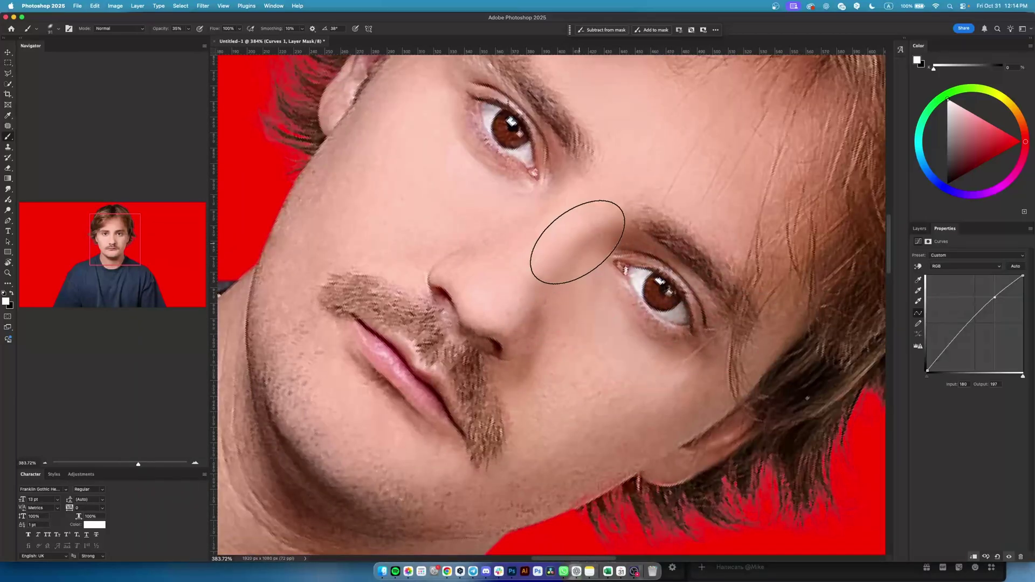
{"action": "scroll", "coordinate": [581, 244], "scroll_direction": "down", "scroll_amount": 3}
{"action": "scroll", "coordinate": [624, 362], "scroll_direction": "up", "scroll_amount": 2}
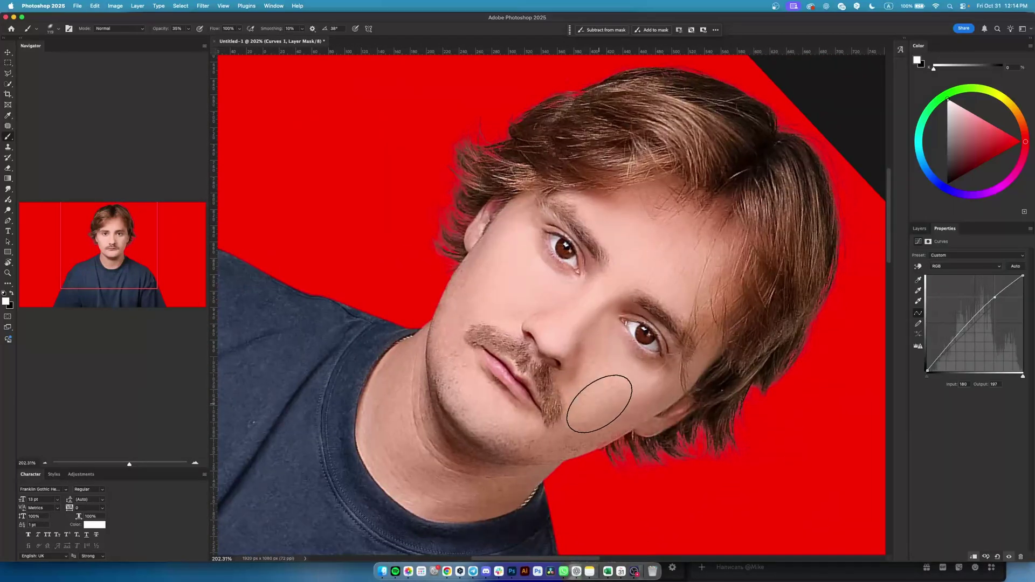
{"action": "scroll", "coordinate": [599, 405], "scroll_direction": "up", "scroll_amount": 1}
Add a darkening Curves adjustment layer above Curves 1 with a point at input 163, output 144, and invert its mask
{"action": "left_click", "coordinate": [919, 228]}
{"action": "left_click", "coordinate": [989, 555]}
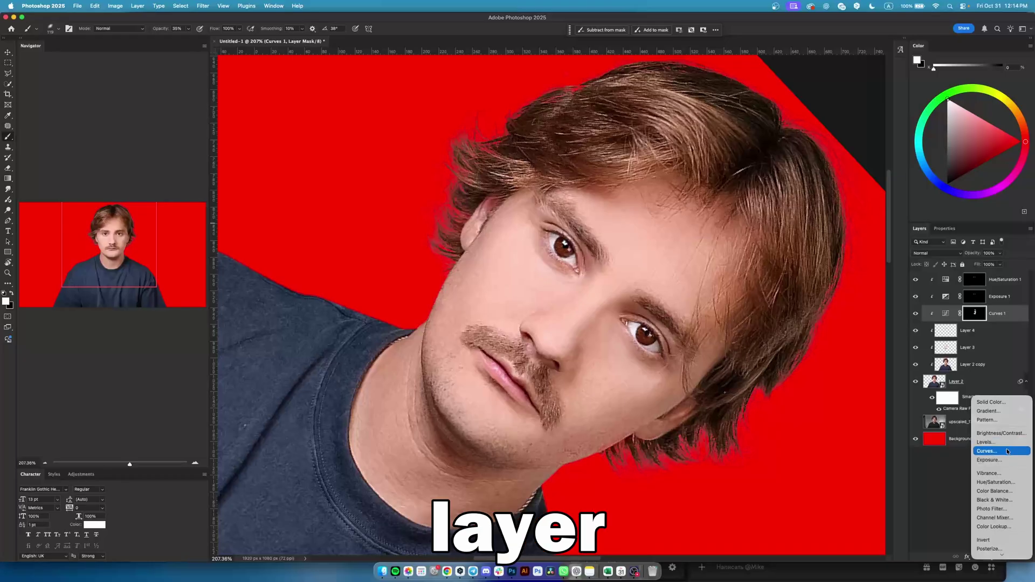
{"action": "left_click", "coordinate": [994, 450]}
{"action": "left_click", "coordinate": [988, 317]}
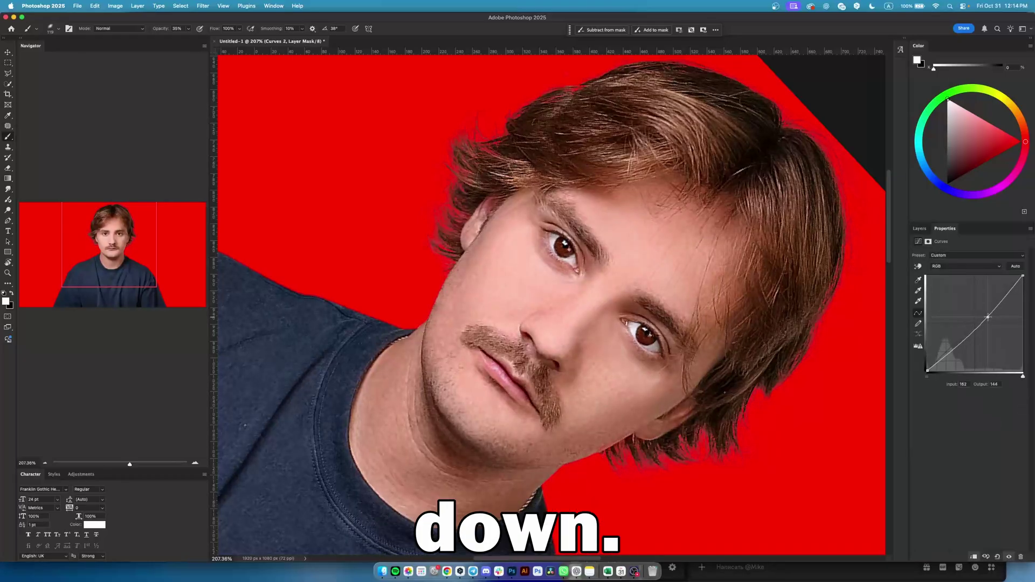
{"action": "key", "text": "super+i"}
{"action": "left_click", "coordinate": [919, 228]}
Rotate the canvas view and paint white on the Curves 2 mask to deepen the shadows along the nose and face
{"action": "scroll", "coordinate": [499, 251], "scroll_direction": "up", "scroll_amount": 5}
{"action": "mouse_move", "coordinate": [493, 282]}
{"action": "left_mouse_down"}
{"action": "mouse_move", "coordinate": [465, 294]}
{"action": "mouse_move", "coordinate": [413, 262]}
{"action": "mouse_move", "coordinate": [421, 241]}
{"action": "left_mouse_up"}
{"action": "key", "text": "r"}
{"action": "key", "text": "b"}
{"action": "left_click_drag", "start_coordinate": [408, 295], "coordinate": [378, 308]}
{"action": "left_click_drag", "start_coordinate": [411, 260], "coordinate": [510, 222]}
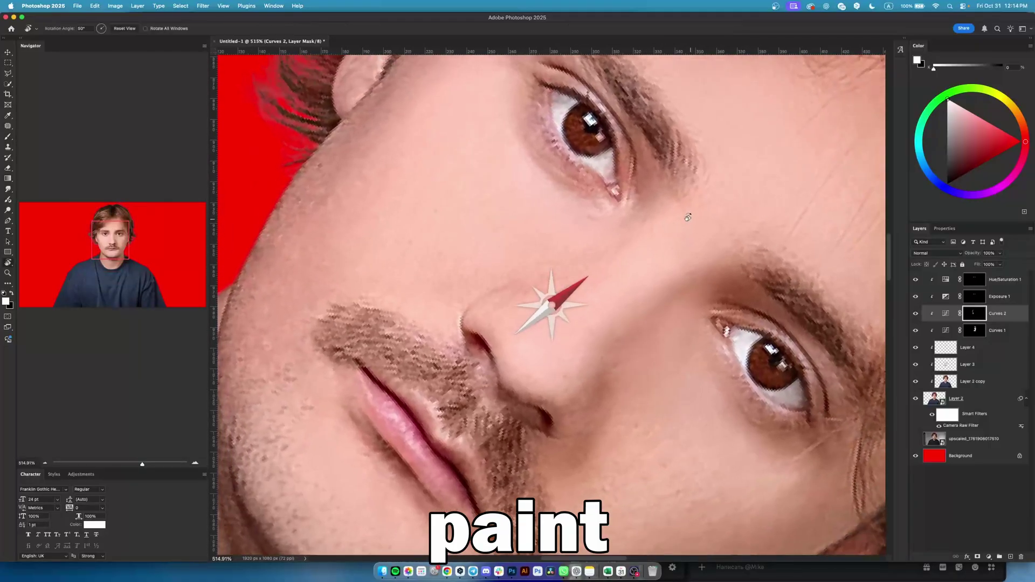
{"action": "left_click_drag", "start_coordinate": [649, 256], "coordinate": [633, 232]}
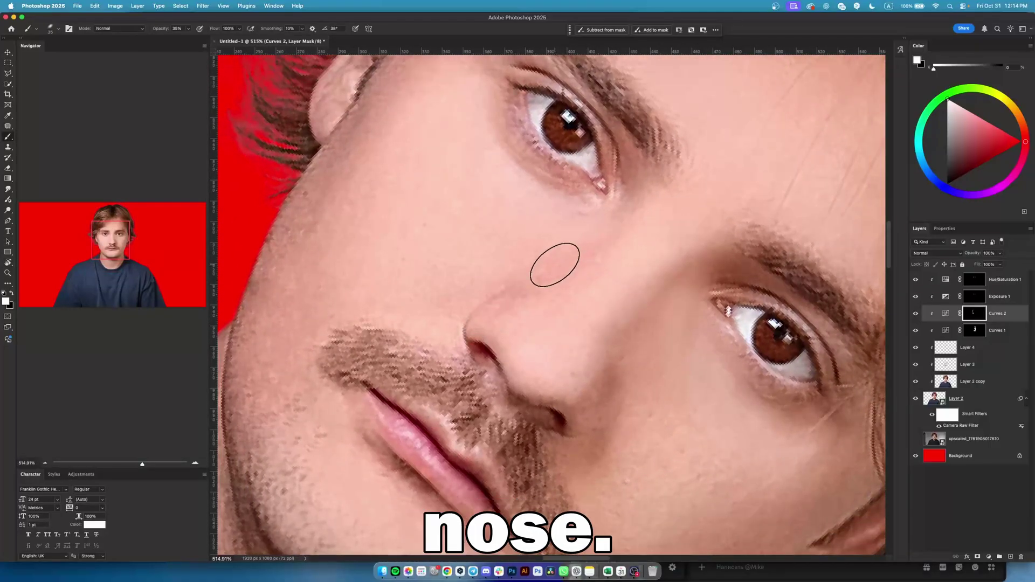
{"action": "key", "text": "x"}
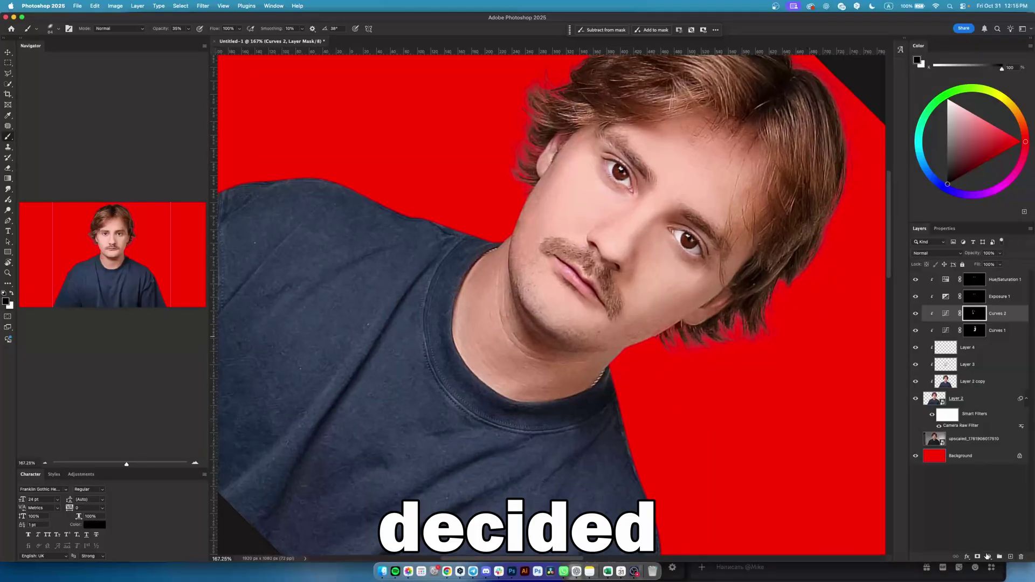
Add a brightening Curves 3 adjustment layer with an inverted mask and paint white on it over the neck
{"action": "left_click", "coordinate": [987, 556]}
{"action": "left_click", "coordinate": [985, 306]}
{"action": "left_click_drag", "start_coordinate": [988, 302], "coordinate": [991, 301]}
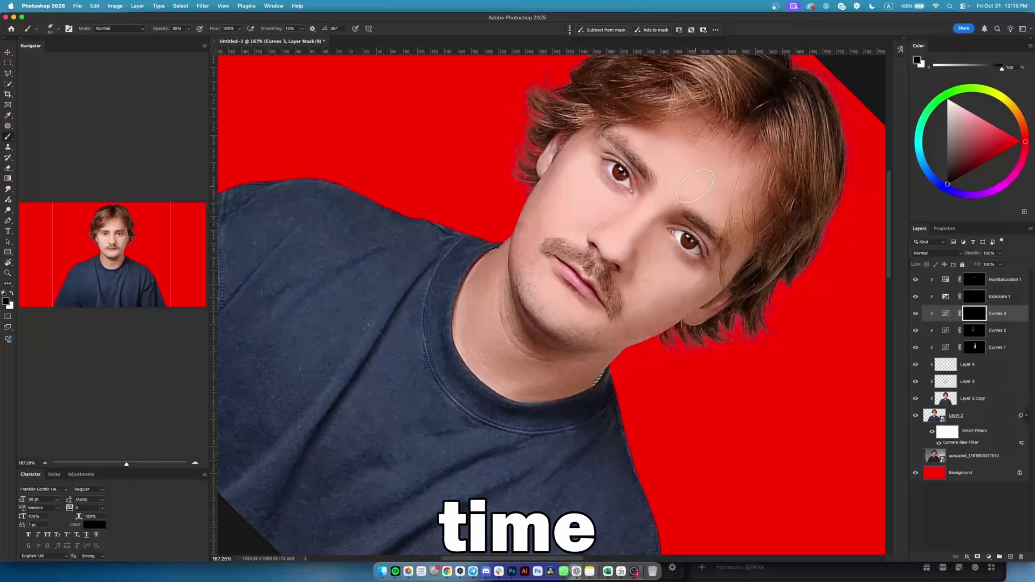
{"action": "scroll", "coordinate": [651, 221], "scroll_direction": "up", "scroll_amount": 1}
{"action": "key", "text": "x"}
{"action": "scroll", "coordinate": [571, 251], "scroll_direction": "up", "scroll_amount": 2}
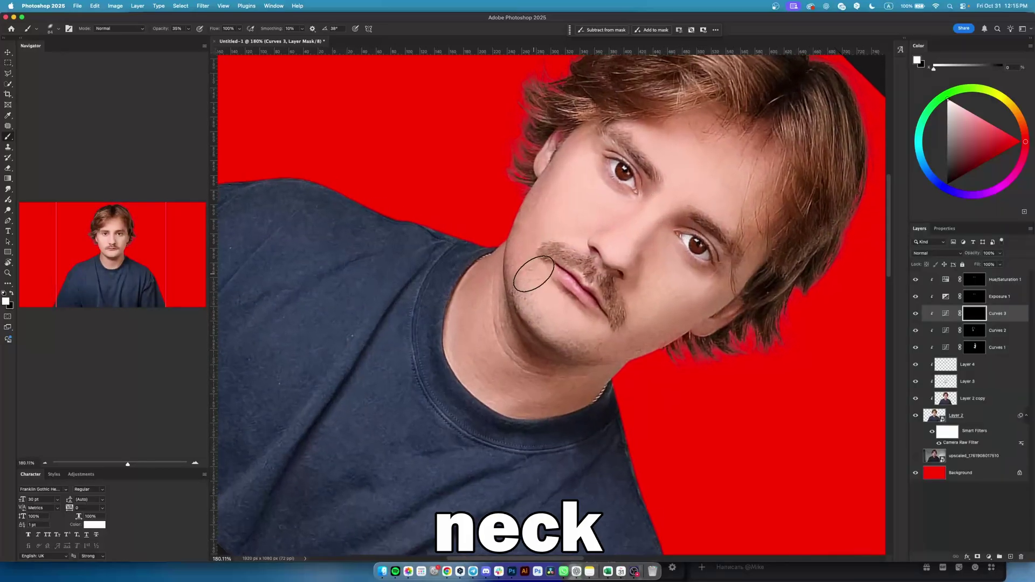
{"action": "scroll", "coordinate": [483, 324], "scroll_direction": "up", "scroll_amount": 5}
{"action": "left_click_drag", "start_coordinate": [480, 331], "coordinate": [493, 331]}
{"action": "left_click_drag", "start_coordinate": [479, 290], "coordinate": [473, 350]}
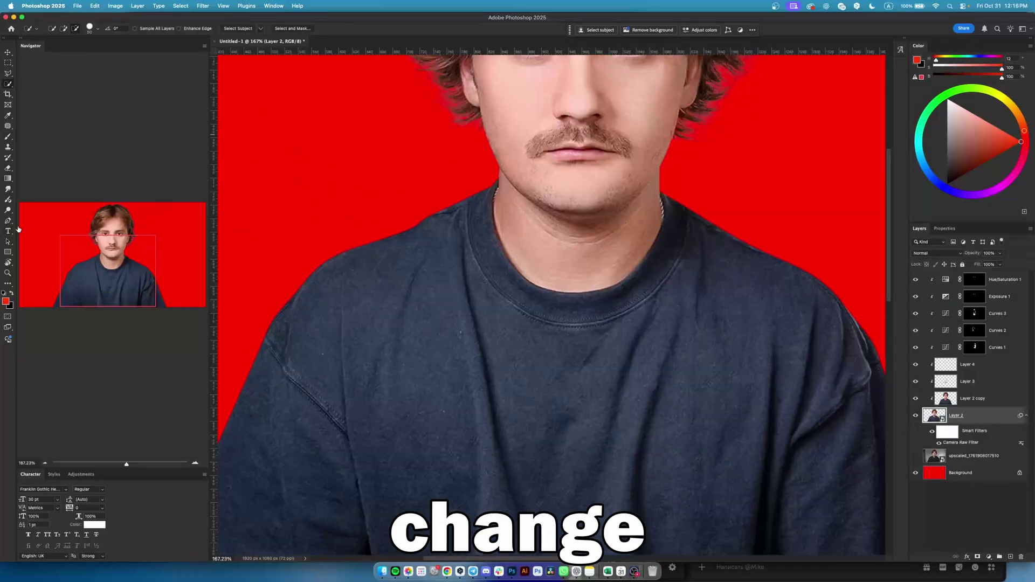
Trace the shirt along the collar with the Pen tool and turn the closed path into a selection
{"action": "left_click", "coordinate": [8, 221]}
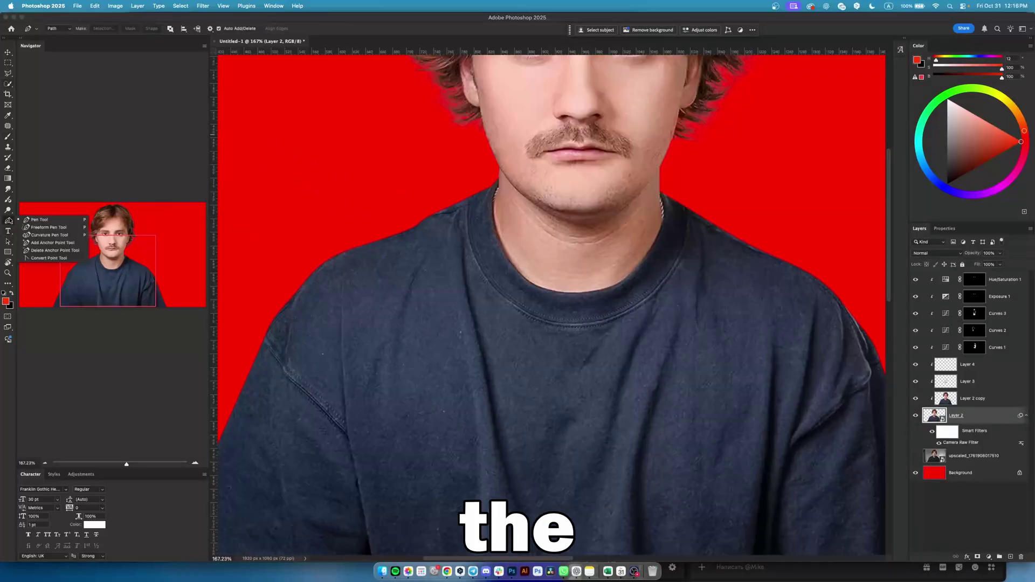
{"action": "left_click", "coordinate": [39, 219]}
{"action": "scroll", "coordinate": [524, 181], "scroll_direction": "up", "scroll_amount": 10}
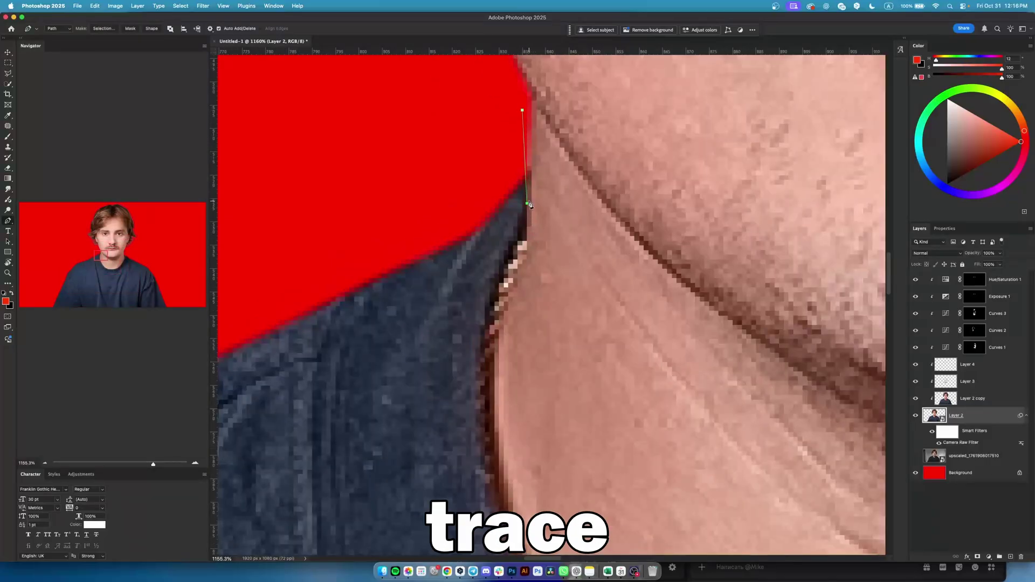
{"action": "left_click", "coordinate": [527, 244]}
{"action": "left_click", "coordinate": [499, 279]}
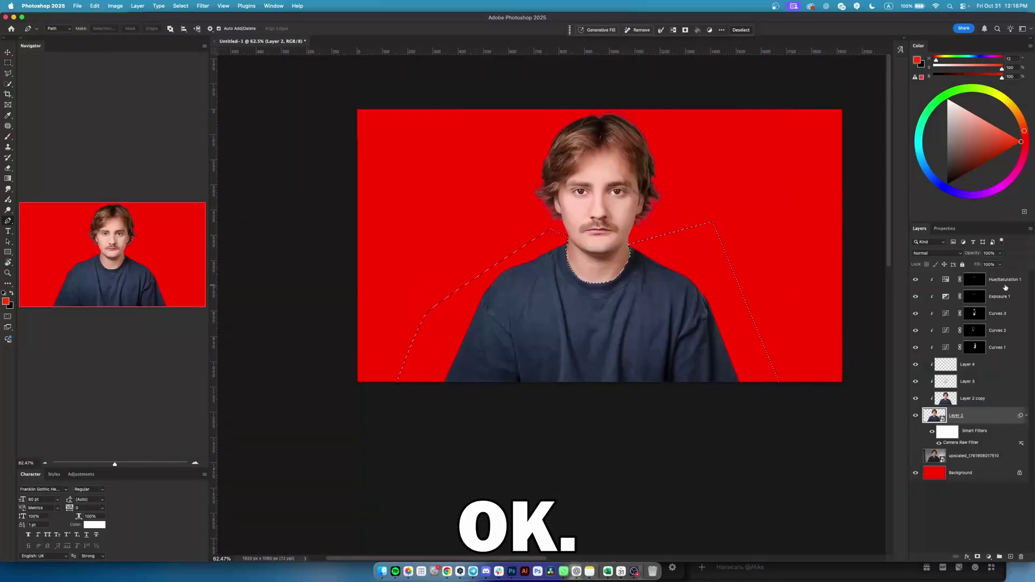
Add a new layer clipped above Hue/Saturation 1 and paint the selected shirt blue with a large round brush
{"action": "left_click", "coordinate": [974, 279]}
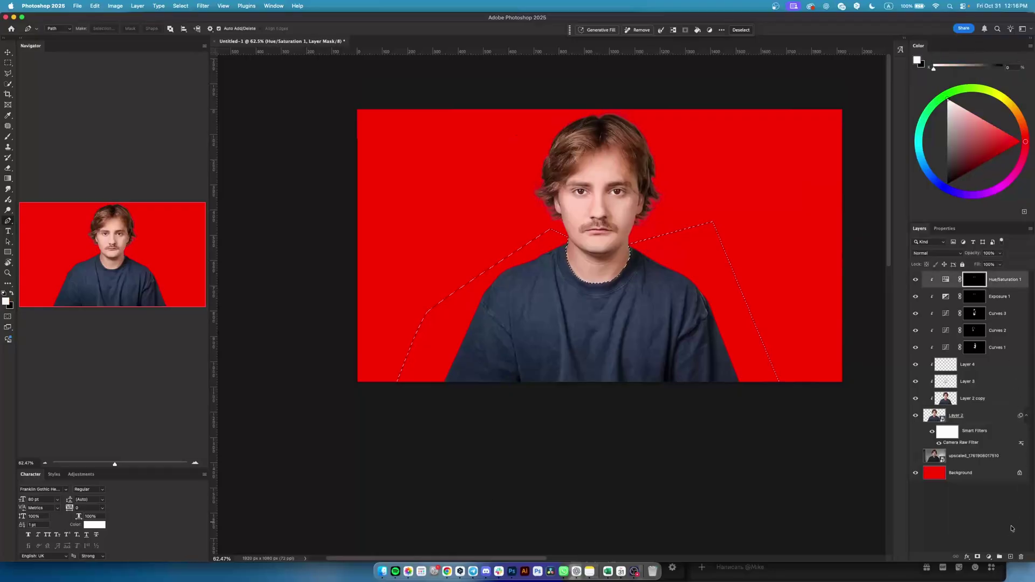
{"action": "left_click", "coordinate": [1010, 557]}
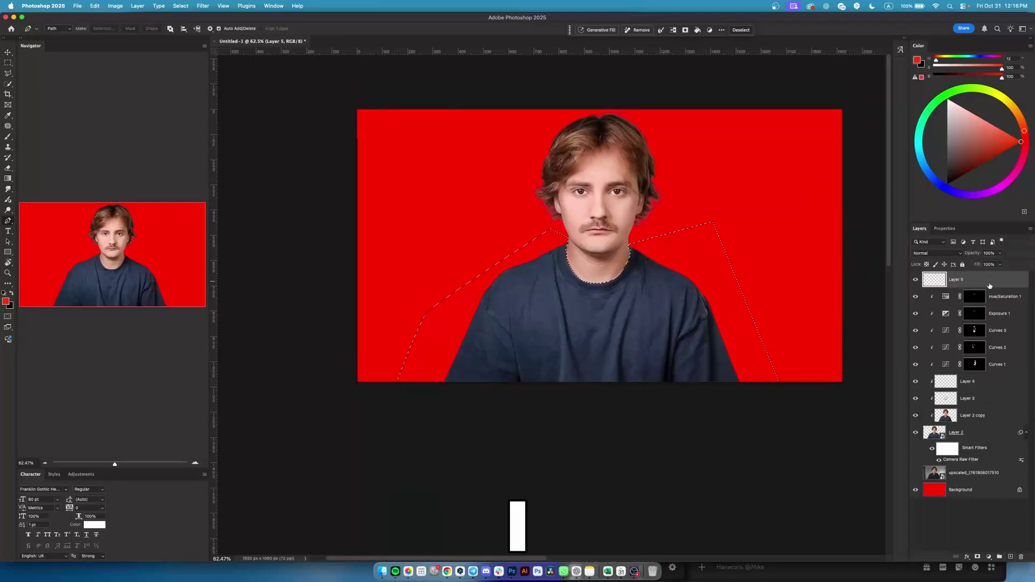
{"action": "left_click", "coordinate": [990, 286], "text": "alt"}
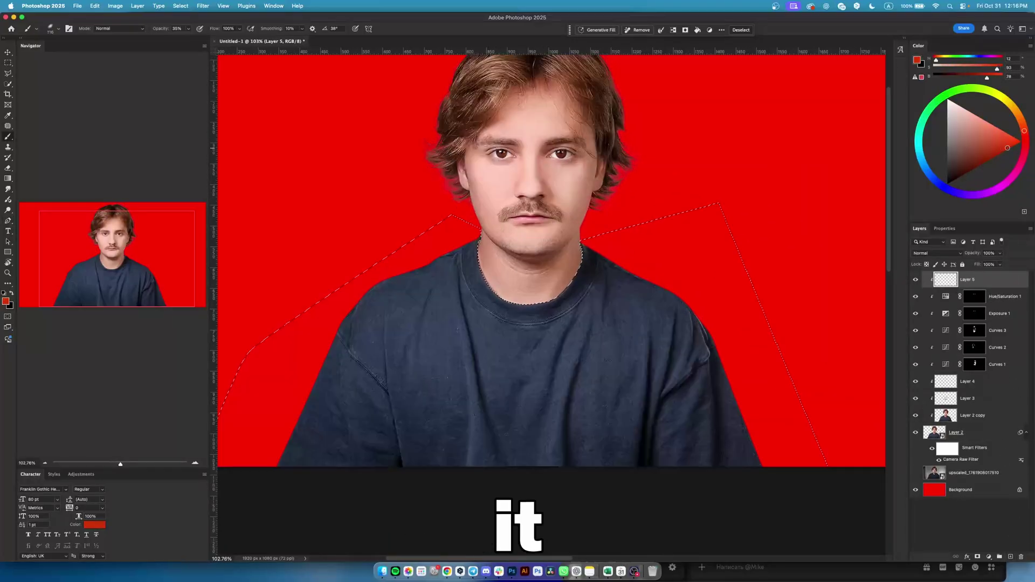
{"action": "right_click", "coordinate": [603, 297]}
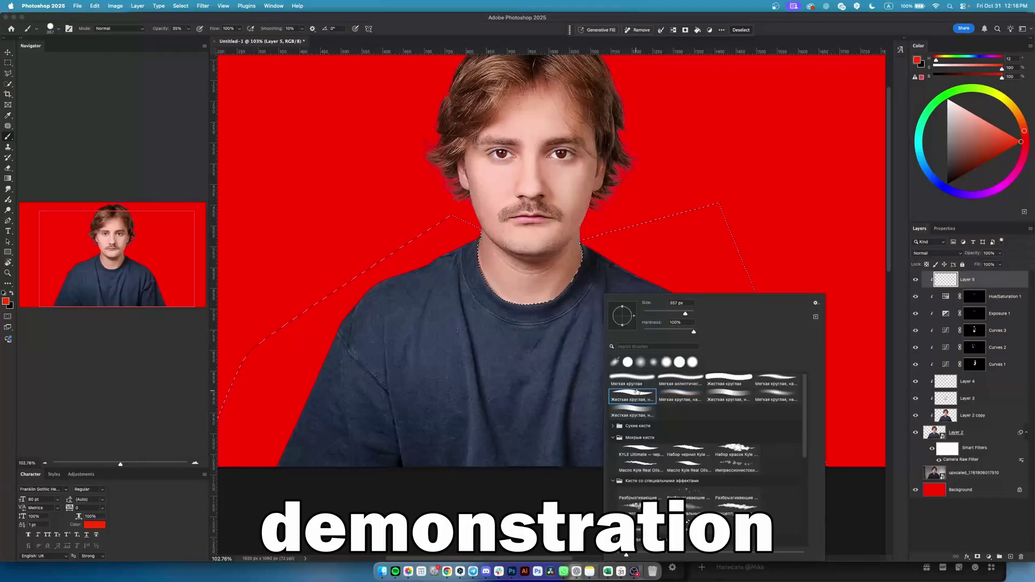
{"action": "double_click", "coordinate": [608, 378]}
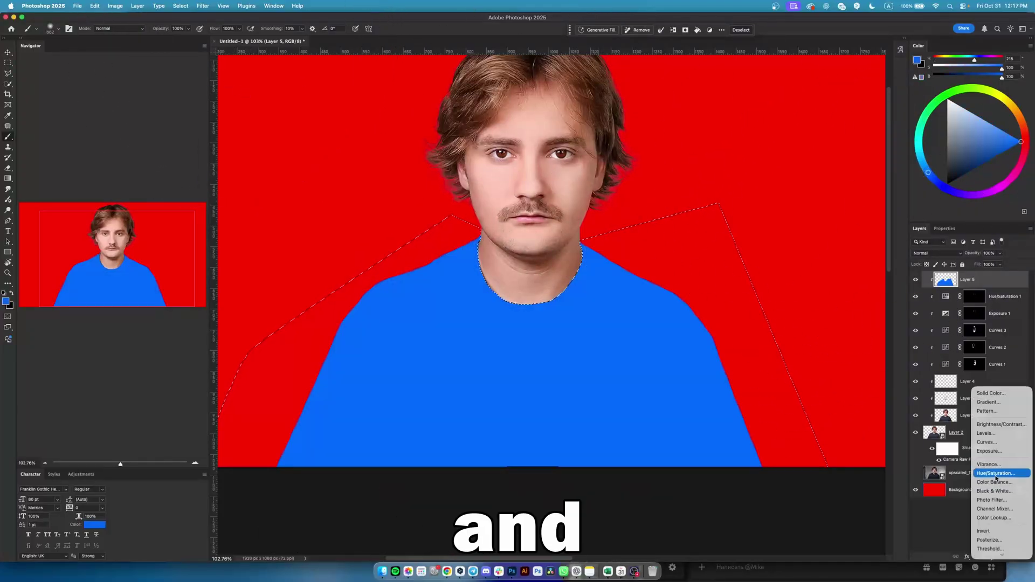
Desaturate the shirt with a masked Hue/Saturation layer and lighten it with a masked Exposure layer's gamma correction
{"action": "left_click", "coordinate": [996, 474]}
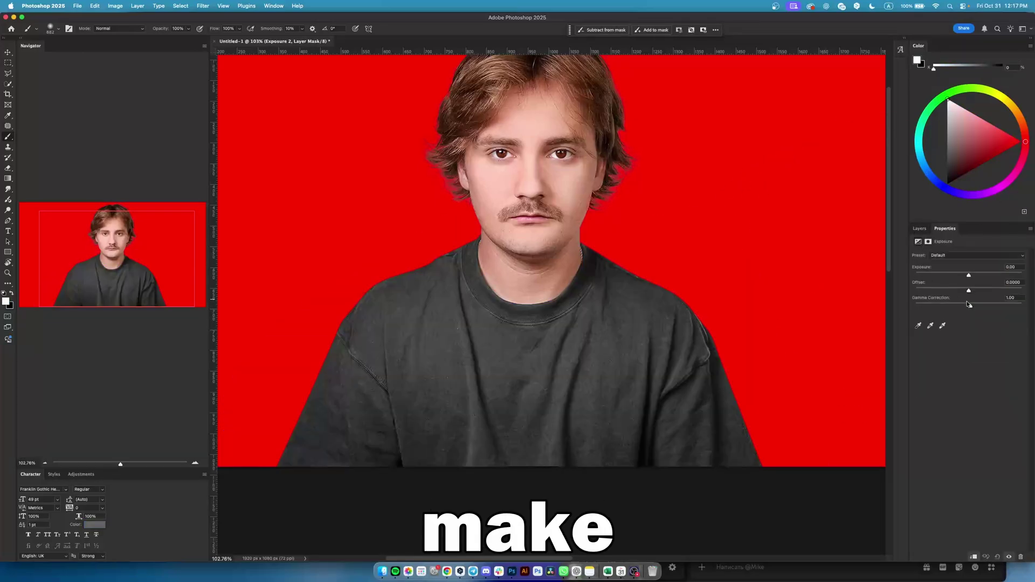
{"action": "mouse_move", "coordinate": [968, 303]}
{"action": "left_mouse_down"}
{"action": "mouse_move", "coordinate": [962, 292]}
{"action": "mouse_move", "coordinate": [958, 306]}
{"action": "left_mouse_up"}
{"action": "left_click", "coordinate": [919, 228]}
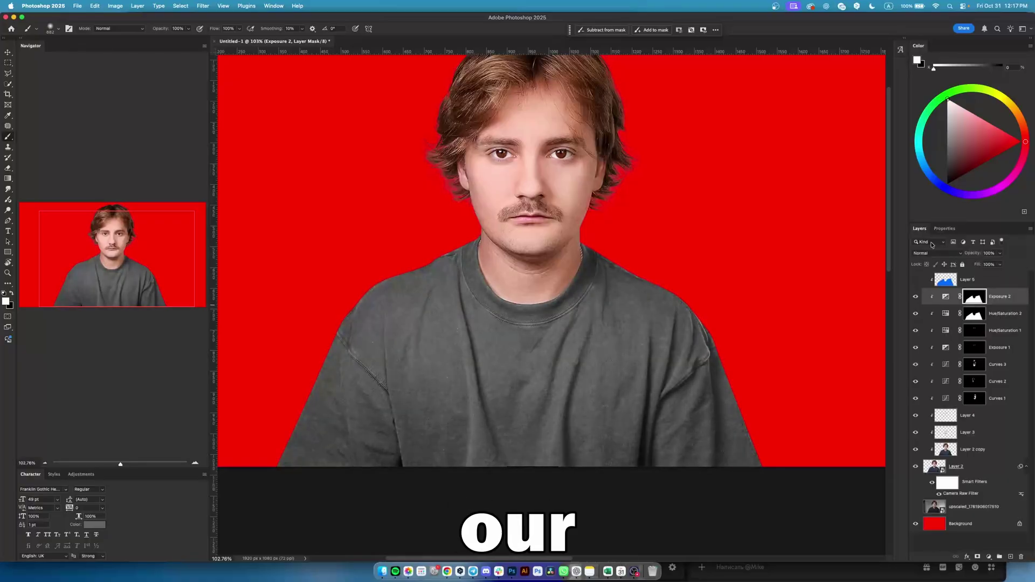
Show the blue Layer 5, set its blend mode to Multiply and reduce its opacity to 70%
{"action": "left_click", "coordinate": [917, 280]}
{"action": "left_click", "coordinate": [977, 280]}
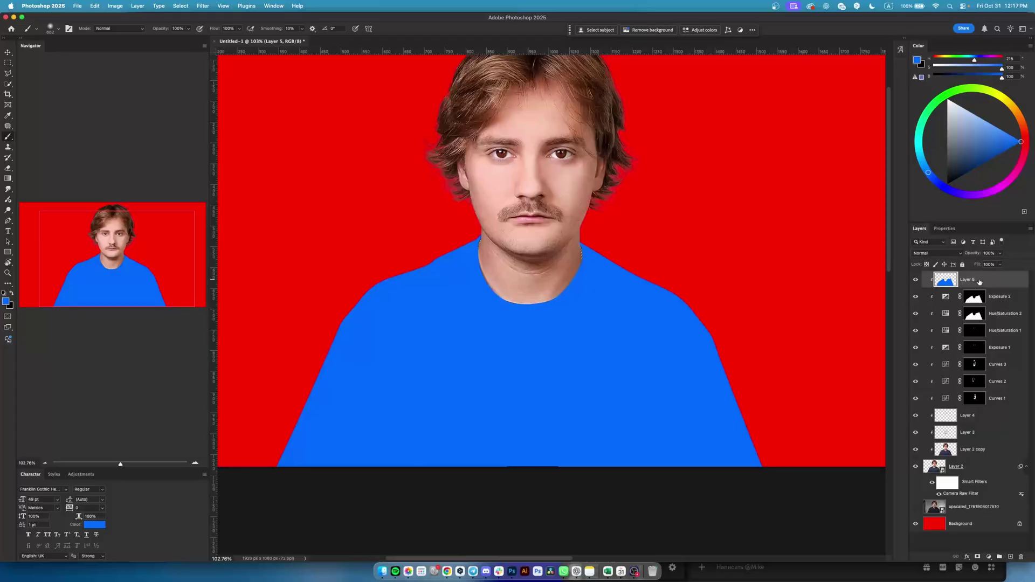
{"action": "left_click", "coordinate": [939, 253]}
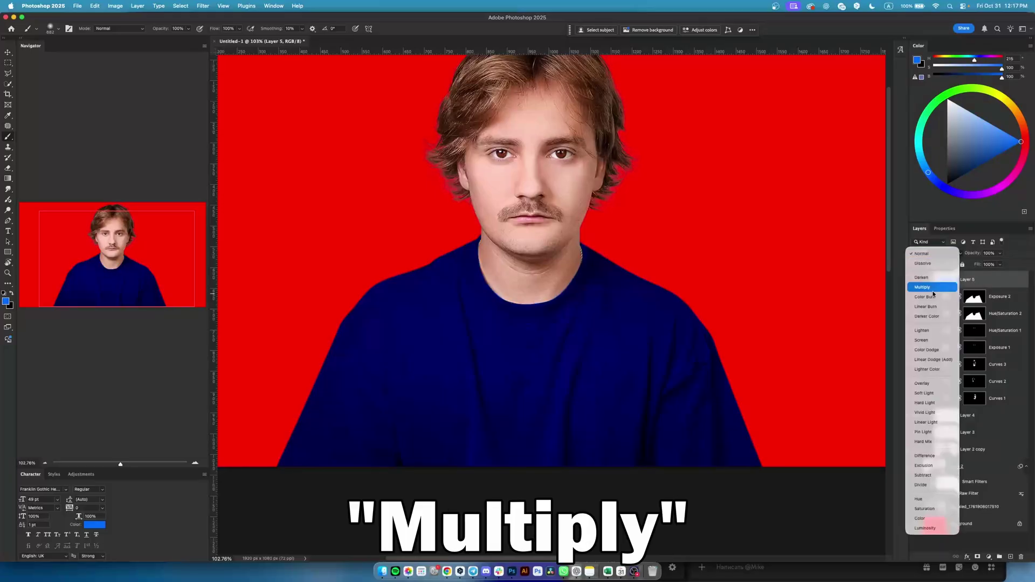
{"action": "left_click", "coordinate": [933, 287]}
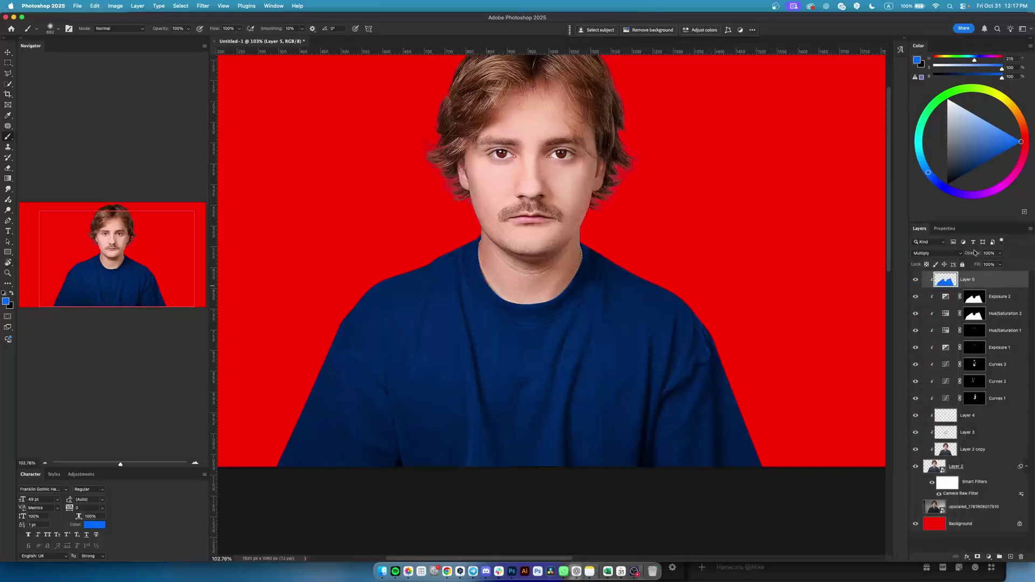
{"action": "left_click_drag", "start_coordinate": [985, 253], "coordinate": [970, 256]}
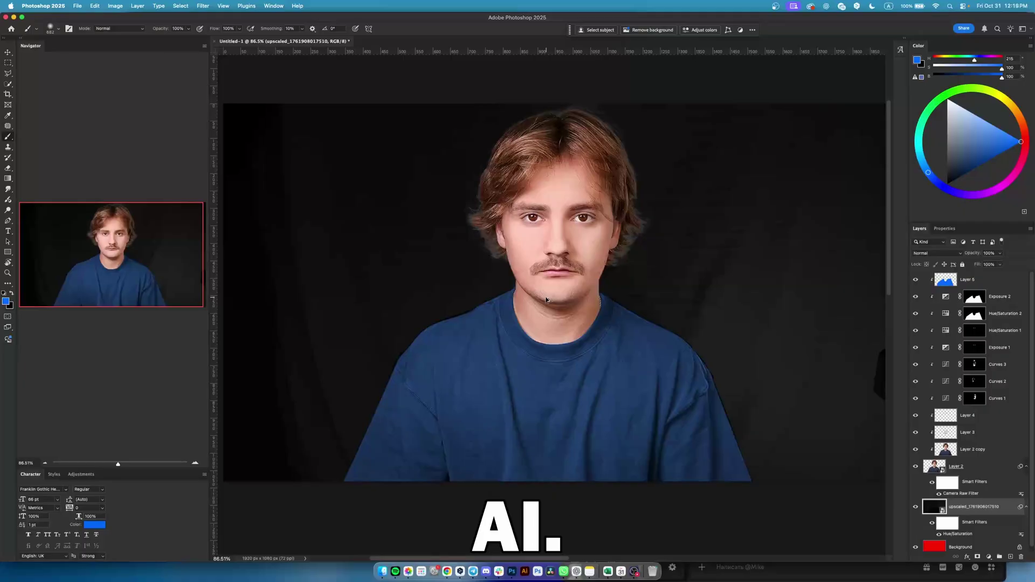
Export the portrait with its dark background and upload it to the Freepik Image Upscaler
{"action": "left_click", "coordinate": [77, 6]}
{"action": "mouse_move", "coordinate": [130, 137]}
{"action": "left_click", "coordinate": [242, 144]}
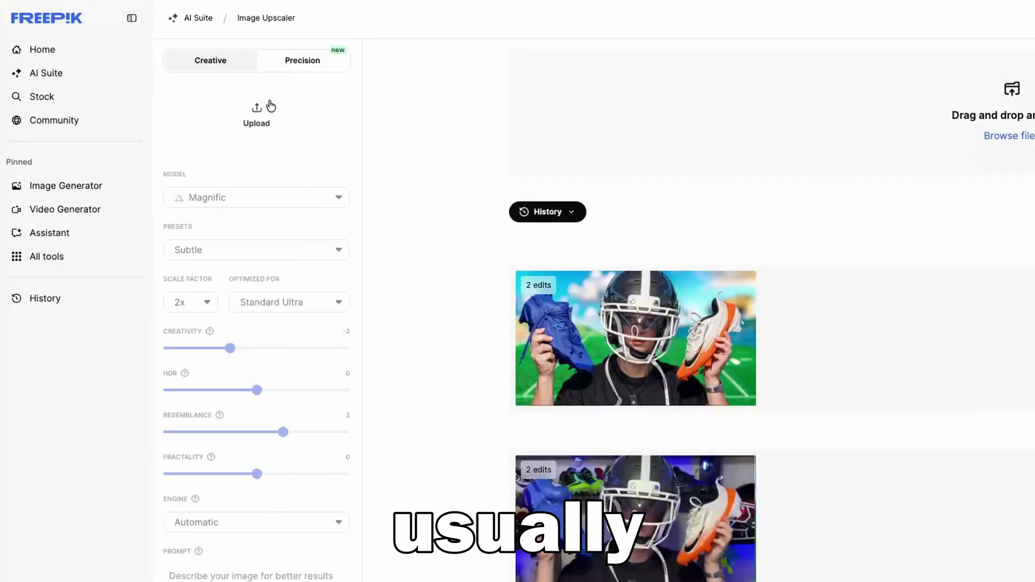
{"action": "left_click", "coordinate": [282, 134]}
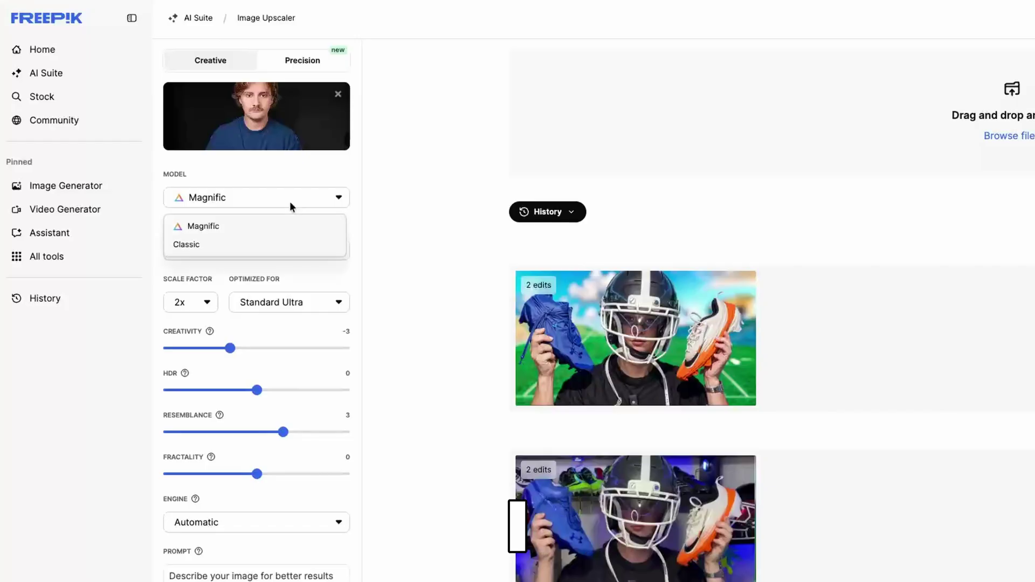
Upscale the uploaded portrait with the Classic model at 2k resolution and Vivid imagination
{"action": "left_click", "coordinate": [255, 244]}
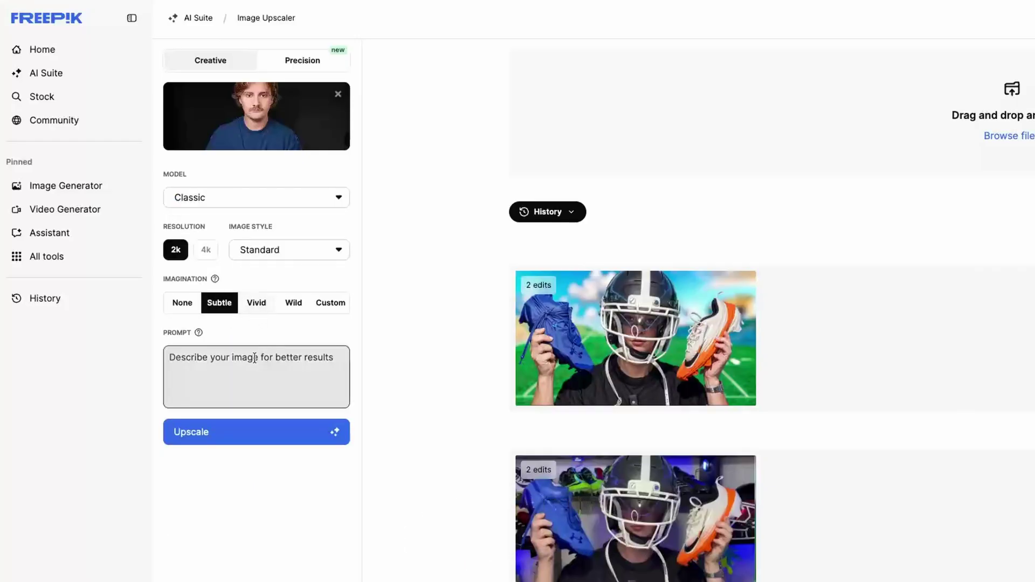
{"action": "left_click", "coordinate": [257, 303]}
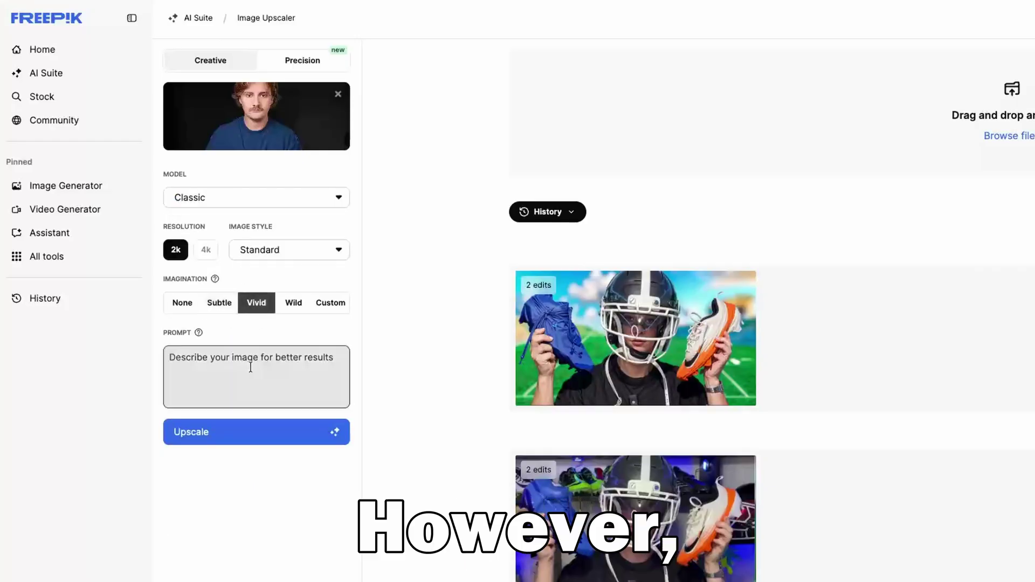
{"action": "left_click", "coordinate": [271, 436]}
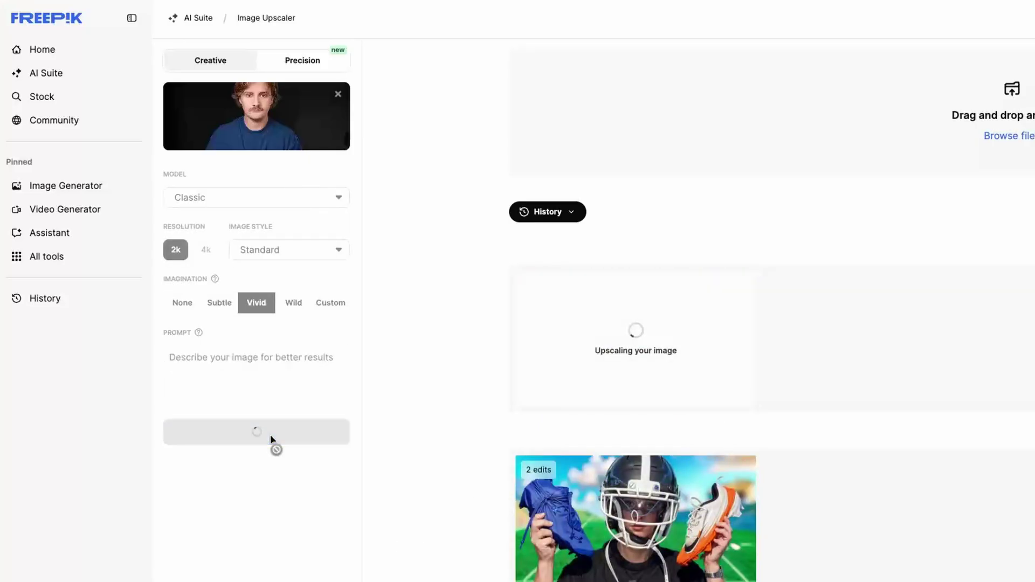
Switch the upscaler to the Magnific model and choose a preset for it
{"action": "left_click", "coordinate": [289, 198]}
{"action": "left_click", "coordinate": [256, 227]}
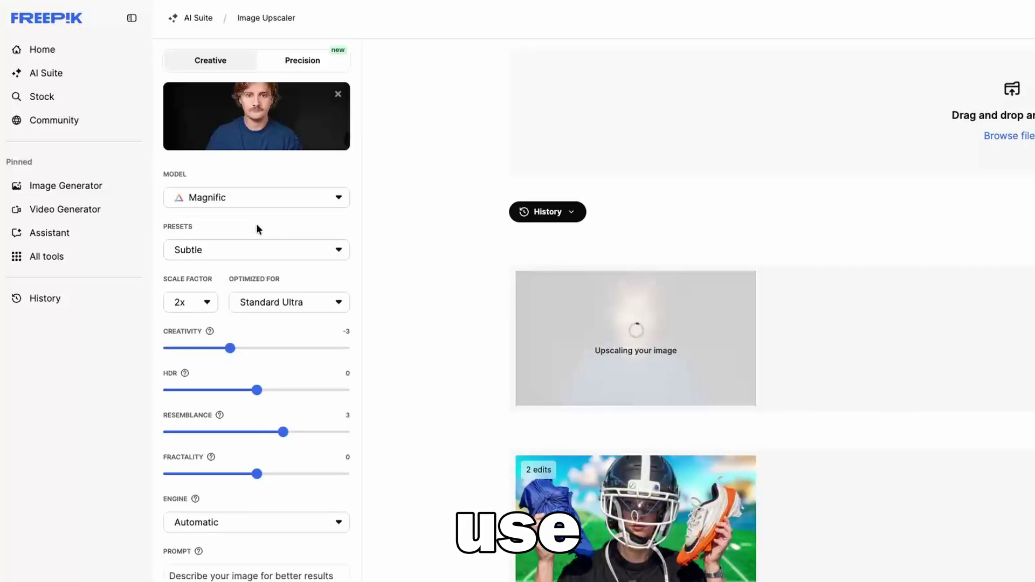
{"action": "left_click", "coordinate": [254, 249]}
{"action": "left_click", "coordinate": [213, 386]}
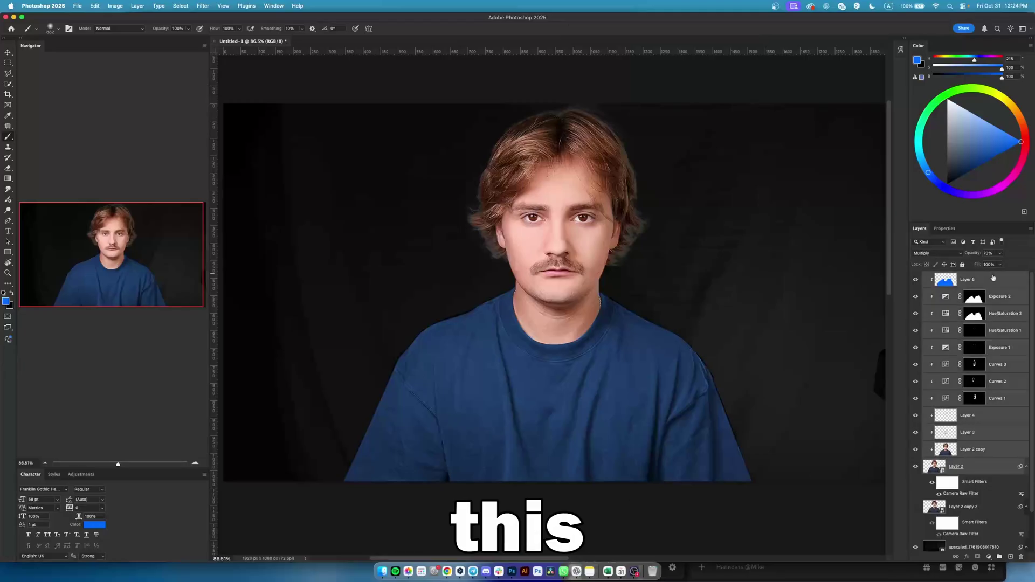
Switch back to Photoshop, convert the selected portrait layers to a smart object and place the Freepik-enhanced image on top
{"action": "right_click", "coordinate": [992, 275]}
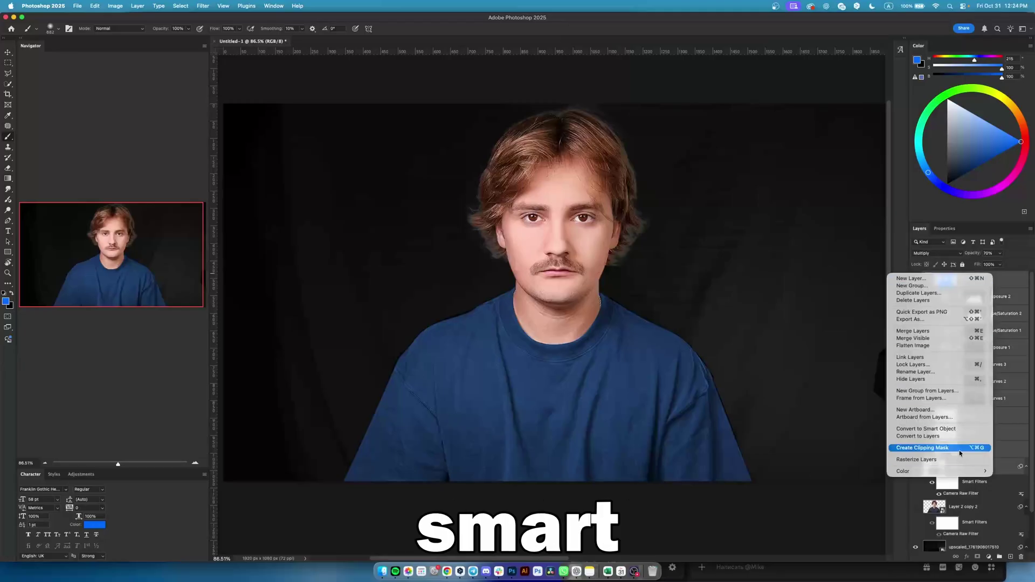
{"action": "left_click", "coordinate": [945, 436]}
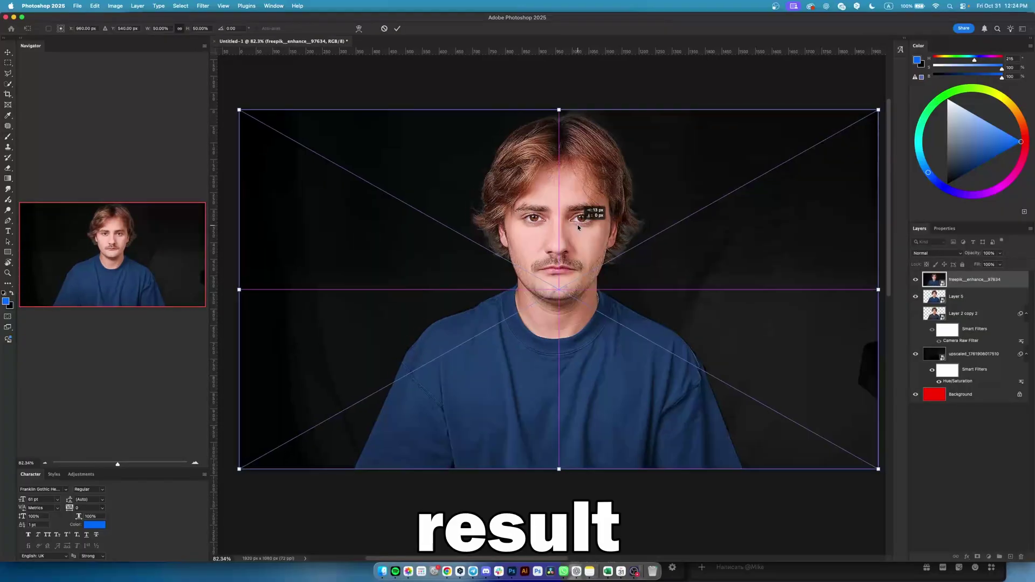
{"action": "key", "text": "Return"}
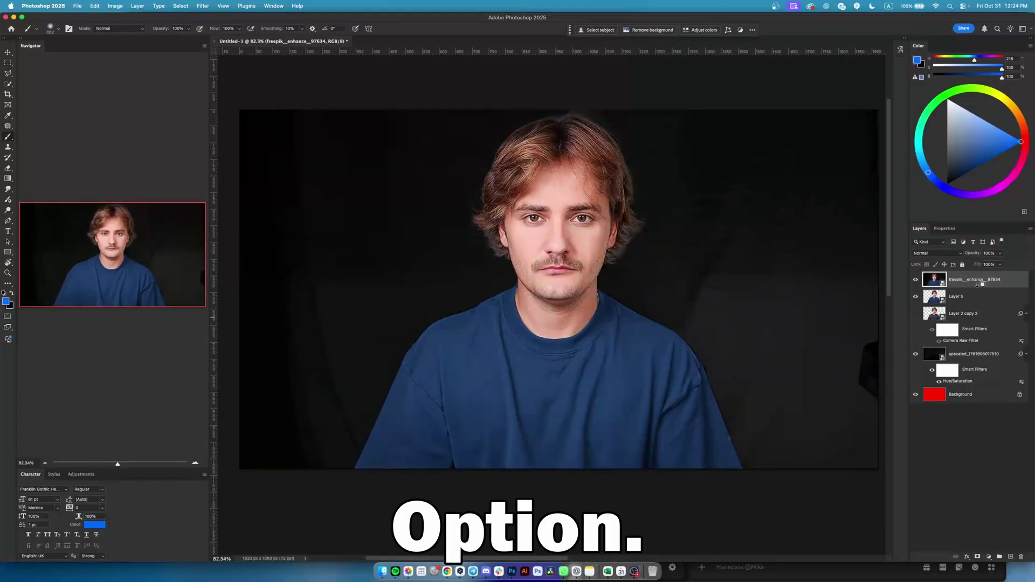
Clip the enhanced image to the portrait layer, add an inverted black mask and paint the enhanced shirt back in with white
{"action": "left_click", "coordinate": [977, 284], "text": "alt"}
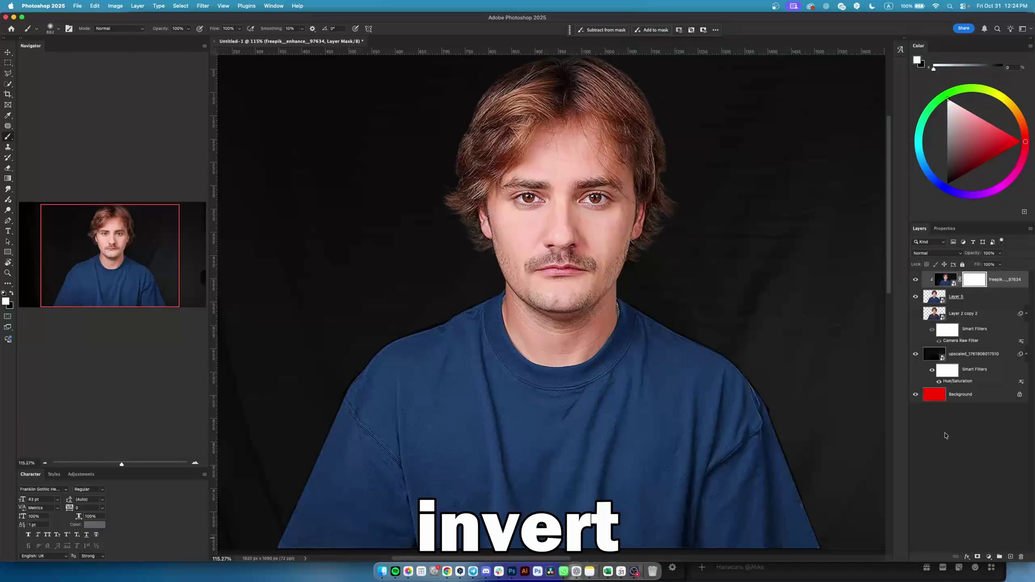
{"action": "key", "text": "super+i"}
{"action": "scroll", "coordinate": [674, 318], "scroll_direction": "down", "scroll_amount": 3}
{"action": "left_click_drag", "start_coordinate": [646, 326], "coordinate": [329, 319]}
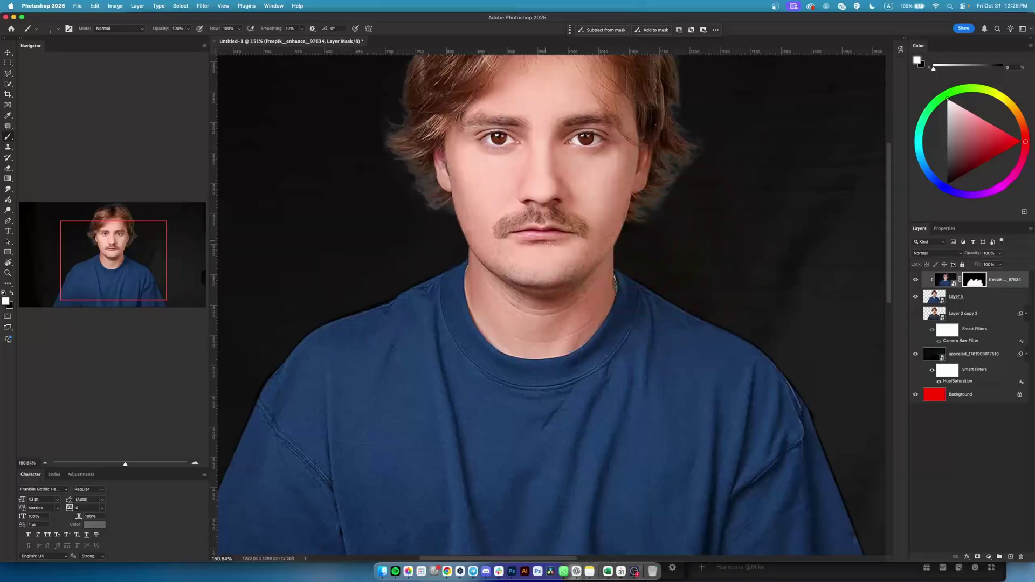
Brush the enhanced detail into the face through the mask, around the eyes and cheek, with a smaller brush at 35% opacity
{"action": "scroll", "coordinate": [533, 247], "scroll_direction": "up", "scroll_amount": 4}
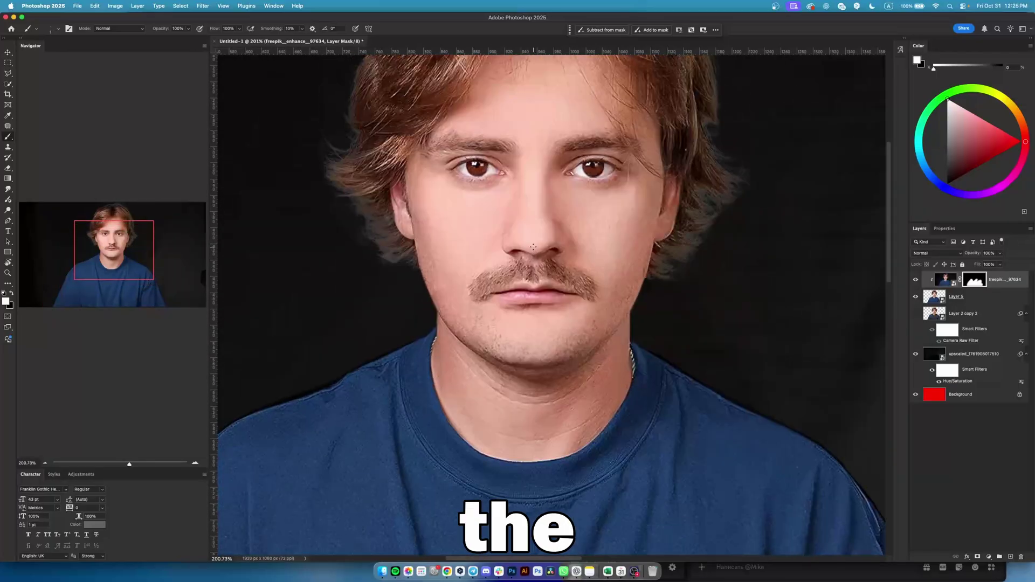
{"action": "scroll", "coordinate": [532, 247], "scroll_direction": "up", "scroll_amount": 3}
{"action": "left_click_drag", "start_coordinate": [444, 170], "coordinate": [473, 171]}
{"action": "mouse_move", "coordinate": [579, 219]}
{"action": "left_mouse_down"}
{"action": "mouse_move", "coordinate": [650, 218]}
{"action": "mouse_move", "coordinate": [546, 214]}
{"action": "mouse_move", "coordinate": [639, 207]}
{"action": "left_mouse_up"}
{"action": "mouse_move", "coordinate": [547, 184]}
{"action": "left_mouse_down"}
{"action": "mouse_move", "coordinate": [601, 183]}
{"action": "mouse_move", "coordinate": [566, 169]}
{"action": "left_mouse_up"}
{"action": "key", "text": "bracketleft"}
{"action": "key", "text": "bracketleft"}
{"action": "key", "text": "bracketleft"}
{"action": "key", "text": "bracketleft"}
{"action": "key", "text": "bracketleft"}
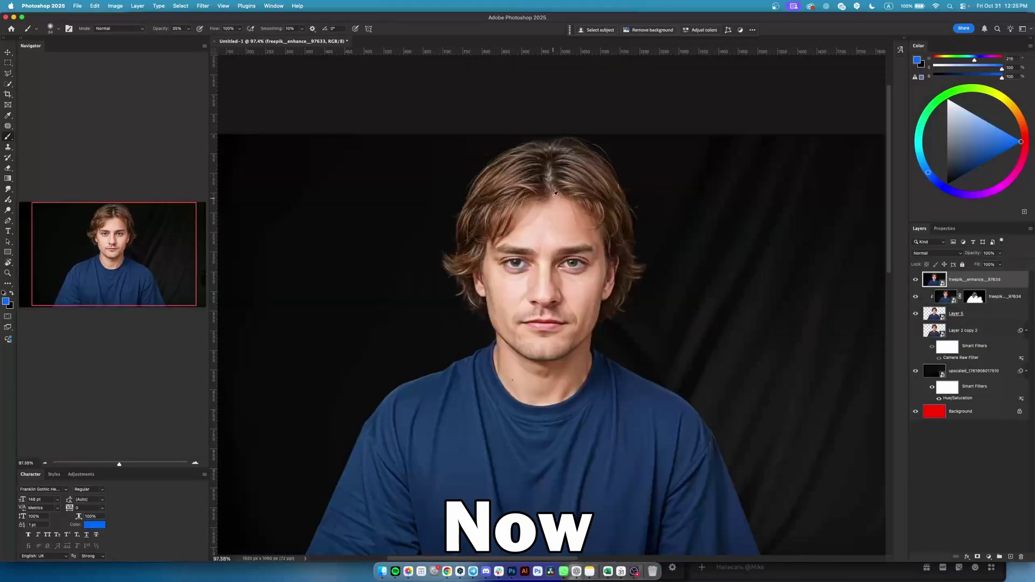
Compare the second enhanced image with the portrait, clip it to the portrait layer and hide it with an inverted black mask
{"action": "left_click", "coordinate": [916, 280]}
{"action": "left_click", "coordinate": [915, 280]}
{"action": "left_click", "coordinate": [915, 282]}
{"action": "left_click", "coordinate": [915, 282]}
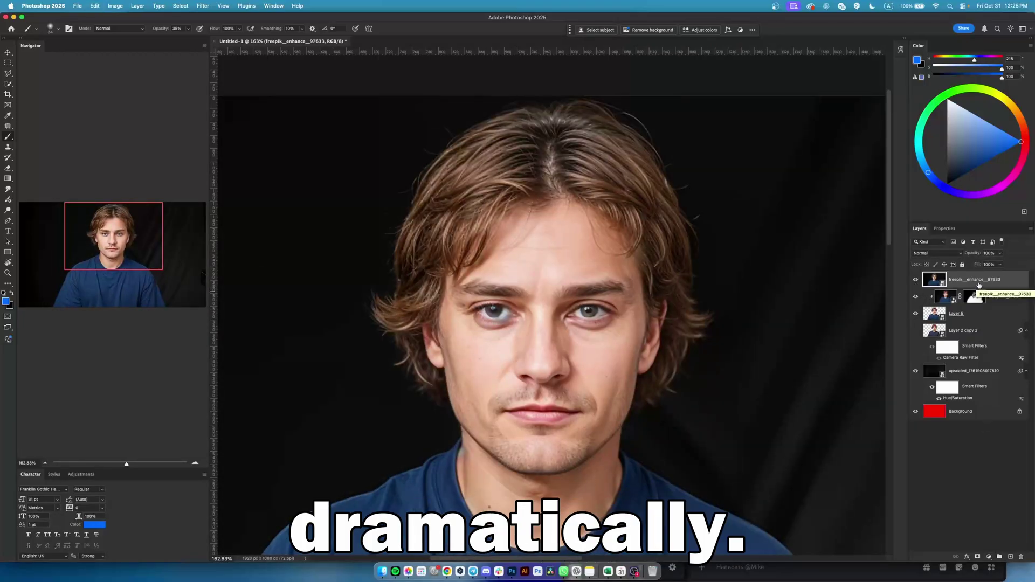
{"action": "left_click", "coordinate": [978, 285], "text": "alt"}
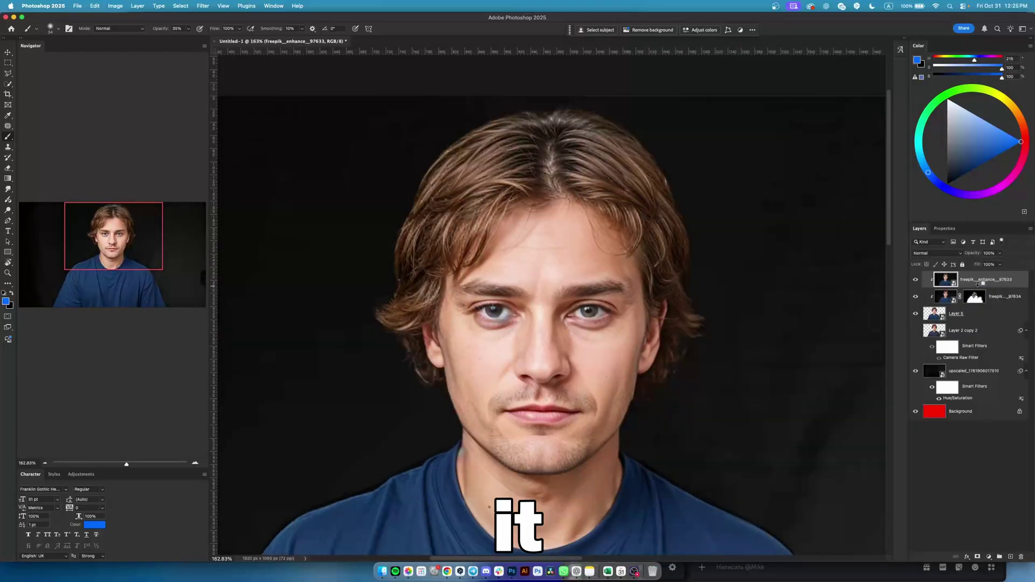
{"action": "left_click", "coordinate": [977, 556]}
{"action": "key", "text": "super+i"}
Paint white on the second enhanced layer's mask over the hair all around the head
{"action": "mouse_move", "coordinate": [647, 173]}
{"action": "left_mouse_down"}
{"action": "mouse_move", "coordinate": [574, 127]}
{"action": "mouse_move", "coordinate": [658, 202]}
{"action": "mouse_move", "coordinate": [691, 260]}
{"action": "mouse_move", "coordinate": [705, 353]}
{"action": "mouse_move", "coordinate": [669, 410]}
{"action": "left_mouse_up"}
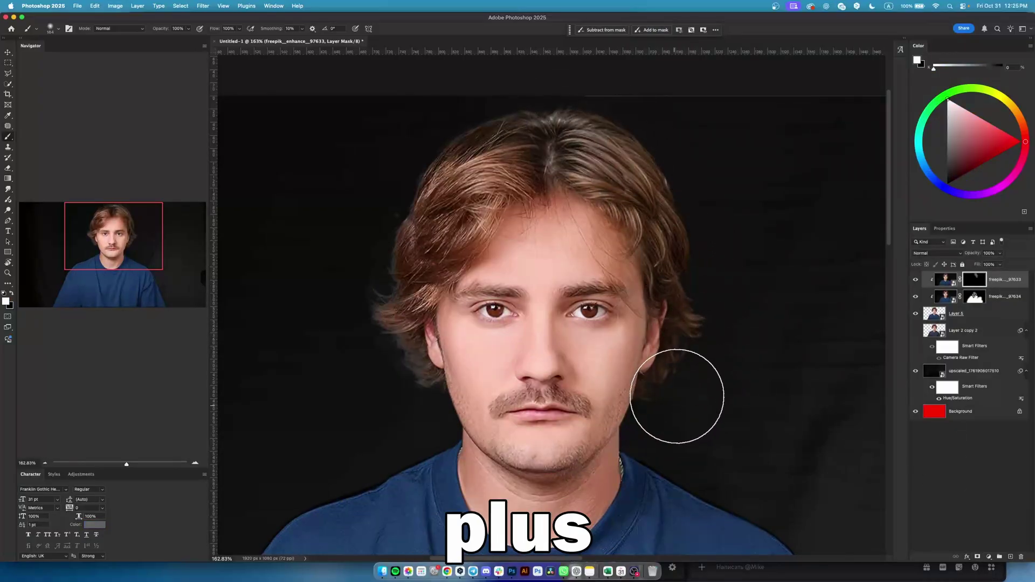
{"action": "mouse_move", "coordinate": [596, 147]}
{"action": "left_mouse_down"}
{"action": "mouse_move", "coordinate": [484, 158]}
{"action": "mouse_move", "coordinate": [426, 241]}
{"action": "mouse_move", "coordinate": [399, 258]}
{"action": "mouse_move", "coordinate": [378, 348]}
{"action": "mouse_move", "coordinate": [393, 375]}
{"action": "mouse_move", "coordinate": [382, 353]}
{"action": "left_mouse_up"}
{"action": "scroll", "coordinate": [379, 192], "scroll_direction": "down", "scroll_amount": 5}
{"action": "scroll", "coordinate": [390, 194], "scroll_direction": "up", "scroll_amount": 5}
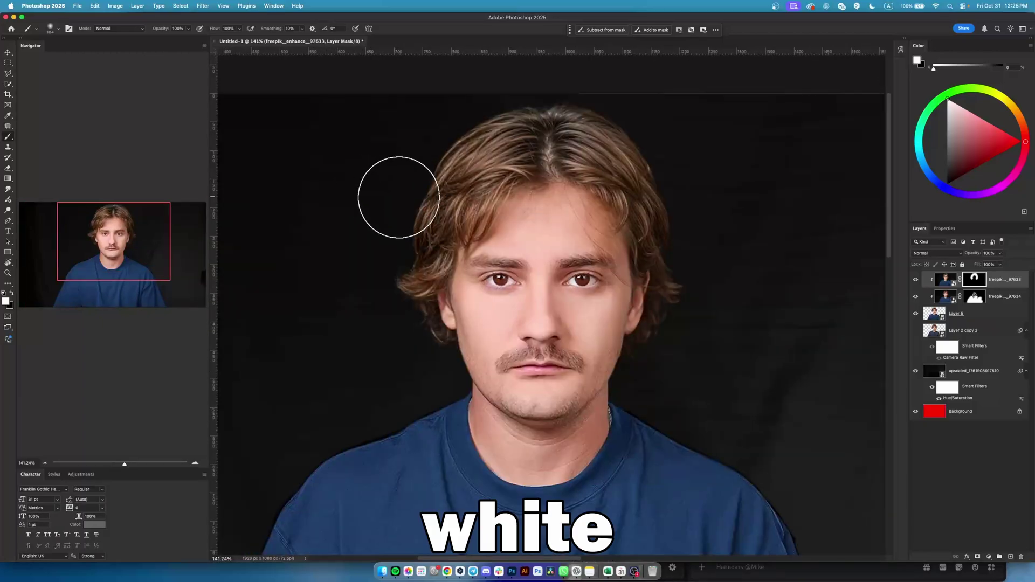
Duplicate the second enhanced layer as an unclipped copy and give it an inverted black mask
{"action": "scroll", "coordinate": [528, 209], "scroll_direction": "up", "scroll_amount": 2}
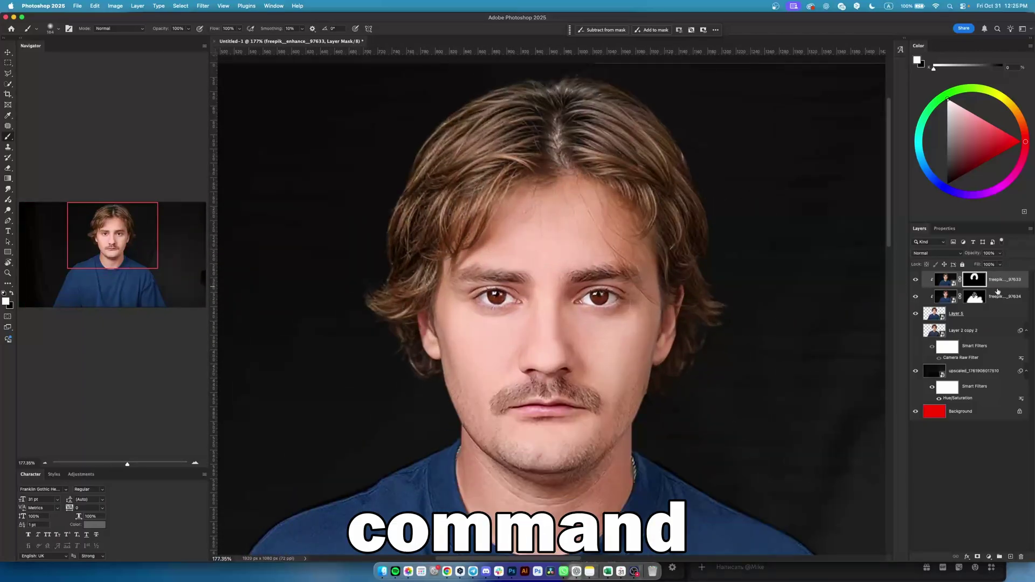
{"action": "key", "text": "ctrl+j"}
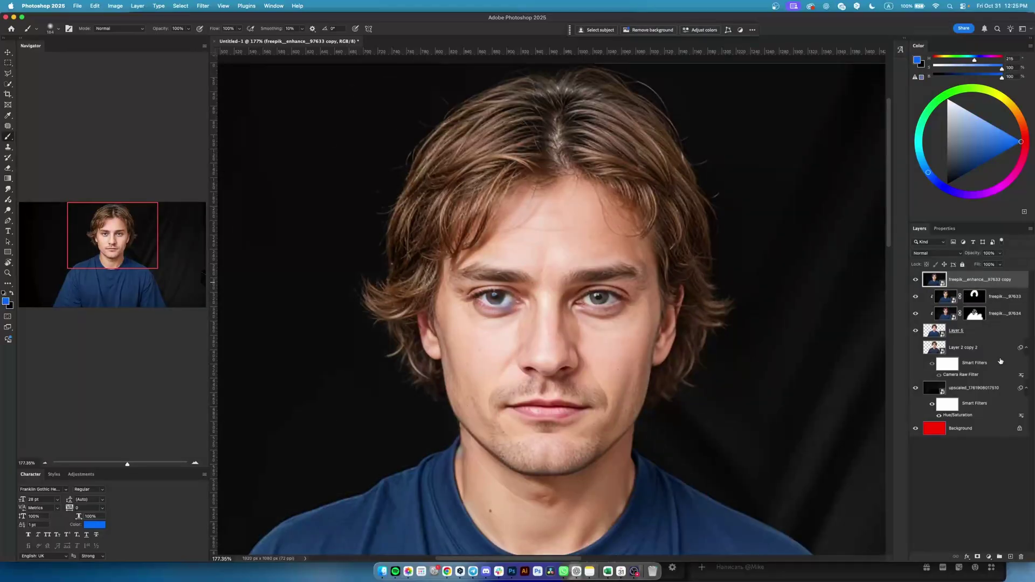
{"action": "left_click", "coordinate": [977, 557]}
{"action": "key", "text": "ctrl+i"}
Paint the stray hairs around the head's outline back in on the copy's mask with a 50% opacity brush
{"action": "key", "text": "5"}
{"action": "scroll", "coordinate": [722, 425], "scroll_direction": "up", "scroll_amount": 3}
{"action": "left_click_drag", "start_coordinate": [722, 425], "coordinate": [658, 450]}
{"action": "scroll", "coordinate": [661, 450], "scroll_direction": "up", "scroll_amount": 3}
{"action": "mouse_move", "coordinate": [709, 411]}
{"action": "left_mouse_down"}
{"action": "mouse_move", "coordinate": [741, 281]}
{"action": "mouse_move", "coordinate": [736, 331]}
{"action": "mouse_move", "coordinate": [727, 271]}
{"action": "mouse_move", "coordinate": [726, 363]}
{"action": "mouse_move", "coordinate": [698, 187]}
{"action": "mouse_move", "coordinate": [721, 303]}
{"action": "mouse_move", "coordinate": [720, 163]}
{"action": "mouse_move", "coordinate": [738, 279]}
{"action": "mouse_move", "coordinate": [733, 342]}
{"action": "mouse_move", "coordinate": [678, 152]}
{"action": "mouse_move", "coordinate": [717, 238]}
{"action": "mouse_move", "coordinate": [626, 126]}
{"action": "left_mouse_up"}
{"action": "scroll", "coordinate": [726, 345], "scroll_direction": "up", "scroll_amount": 2}
{"action": "scroll", "coordinate": [723, 280], "scroll_direction": "up", "scroll_amount": 4}
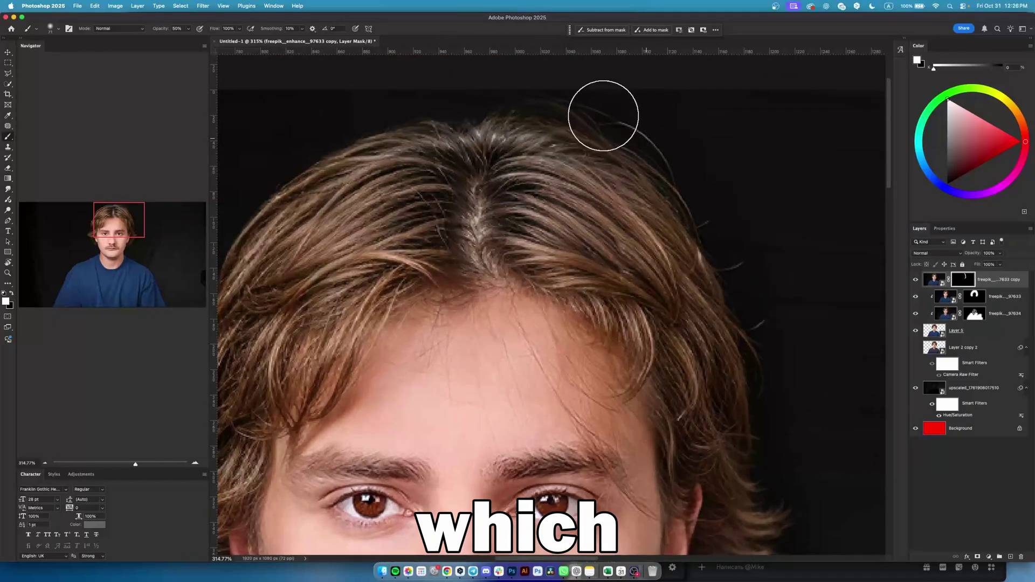
{"action": "scroll", "coordinate": [528, 313], "scroll_direction": "down", "scroll_amount": 5}
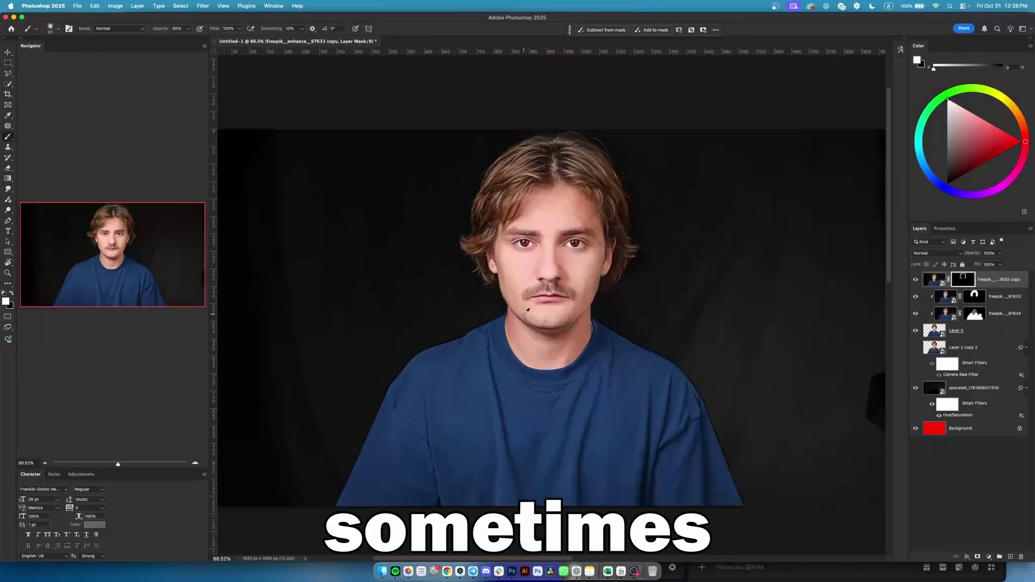
{"action": "scroll", "coordinate": [559, 322], "scroll_direction": "up", "scroll_amount": 1}
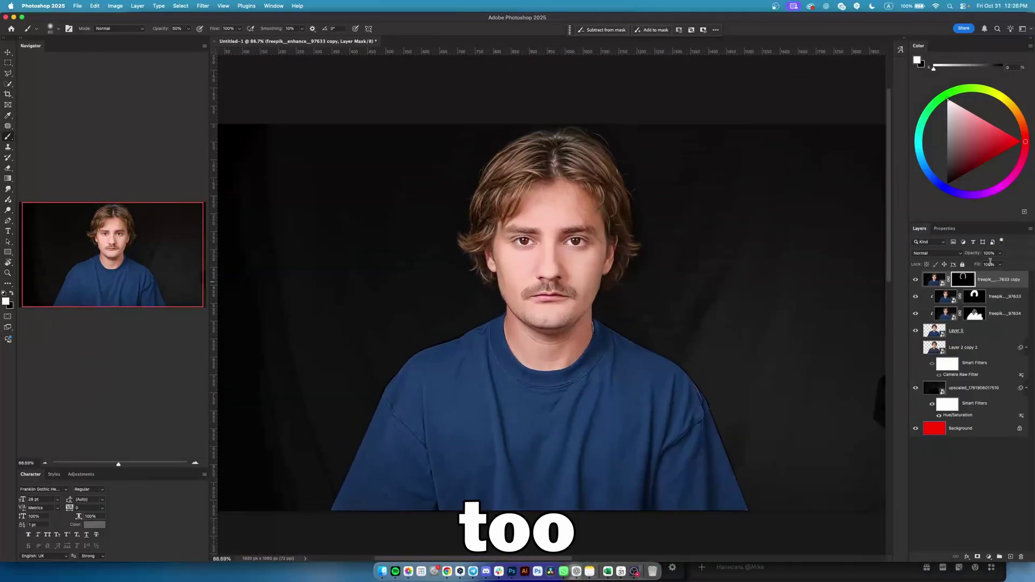
Set the clipped hair layer's opacity to 65% and the unclipped copy's opacity to 75%
{"action": "left_click", "coordinate": [1002, 297]}
{"action": "double_click", "coordinate": [990, 253]}
{"action": "type", "text": "80"}
{"action": "double_click", "coordinate": [990, 253]}
{"action": "type", "text": "65"}
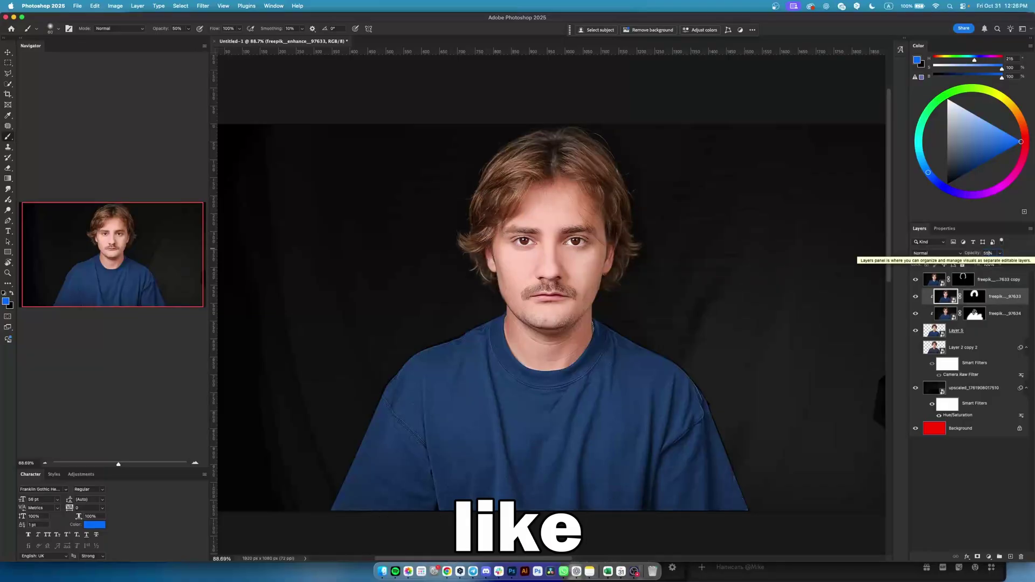
{"action": "key", "text": "alt+bracketright"}
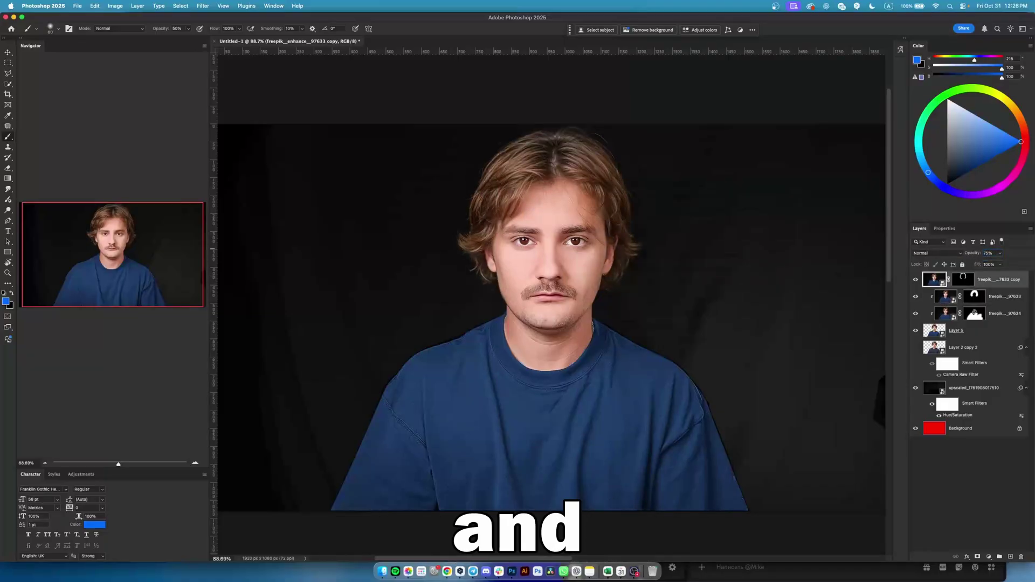
{"action": "scroll", "coordinate": [564, 181], "scroll_direction": "down", "scroll_amount": 1}
{"action": "scroll", "coordinate": [564, 180], "scroll_direction": "up", "scroll_amount": 1}
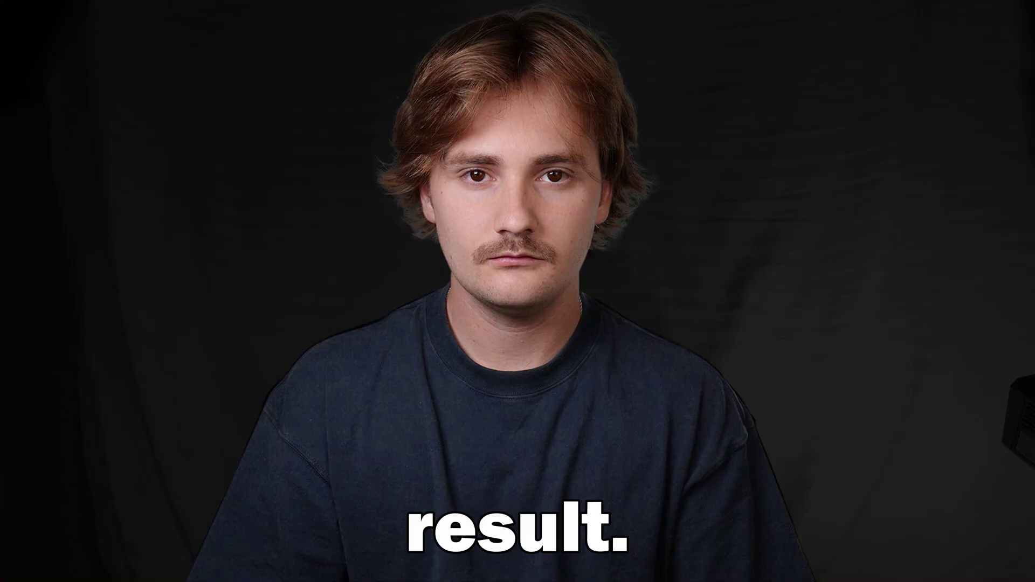